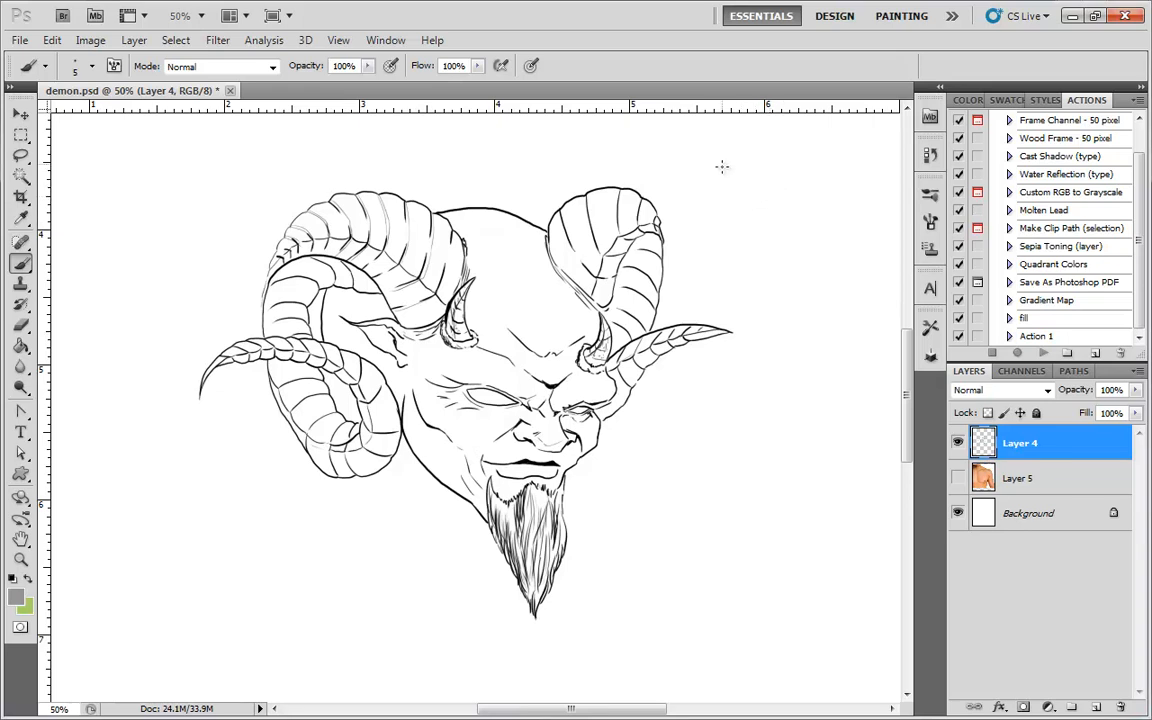
pyautogui.moveTo(776, 166)
pyautogui.mouseDown()
pyautogui.moveTo(790, 205)
pyautogui.moveTo(755, 172)
pyautogui.moveTo(716, 240)
pyautogui.moveTo(770, 178)
pyautogui.mouseUp()
pyautogui.hotkey('ctrl', 'alt', 'z')
pyautogui.hotkey('ctrl', 'alt', 'z')
pyautogui.hotkey('ctrl', 'alt', 'z')
# Show the chest photo on Layer 5 behind the demon drawing and lock the line art on Layer 4
pyautogui.click(957, 478)
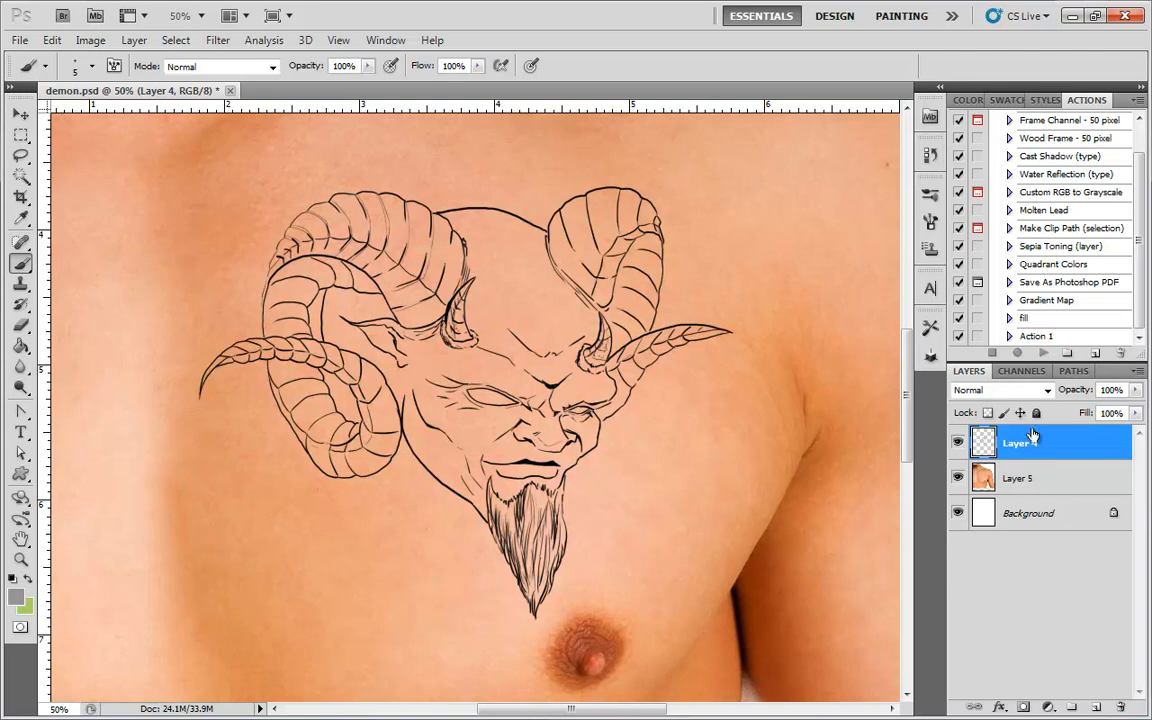
pyautogui.click(1037, 413)
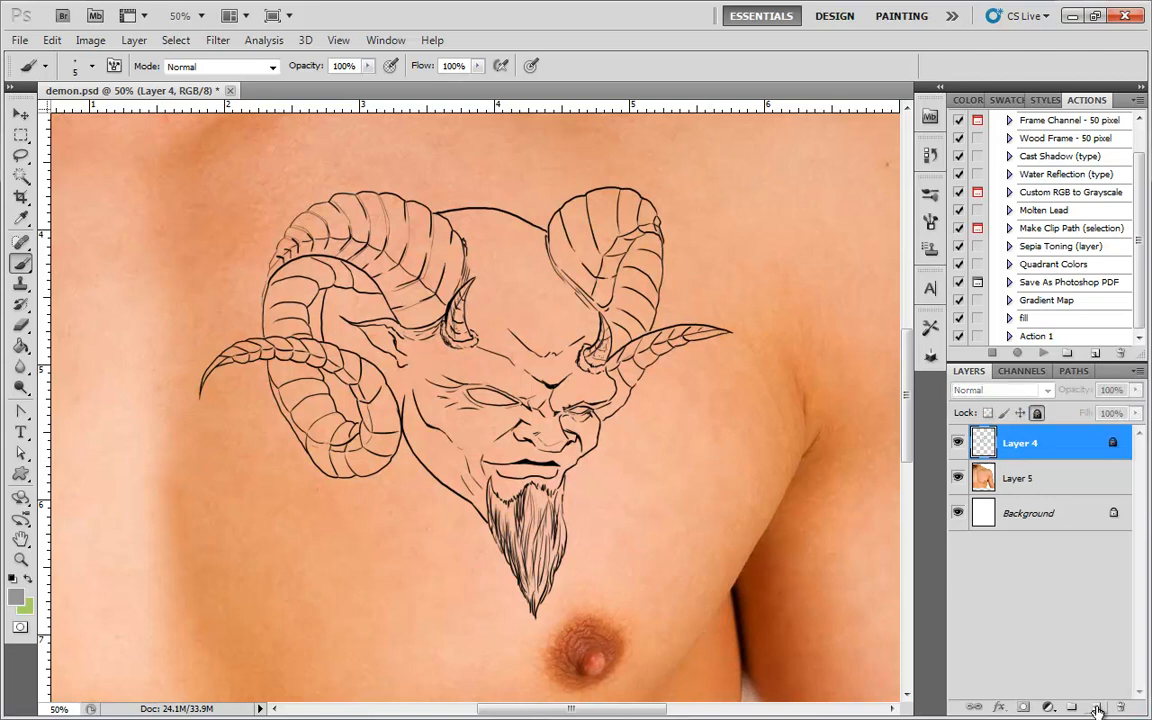
# Add a new layer above the locked line art and set its blending mode to Multiply
pyautogui.click(1095, 705)
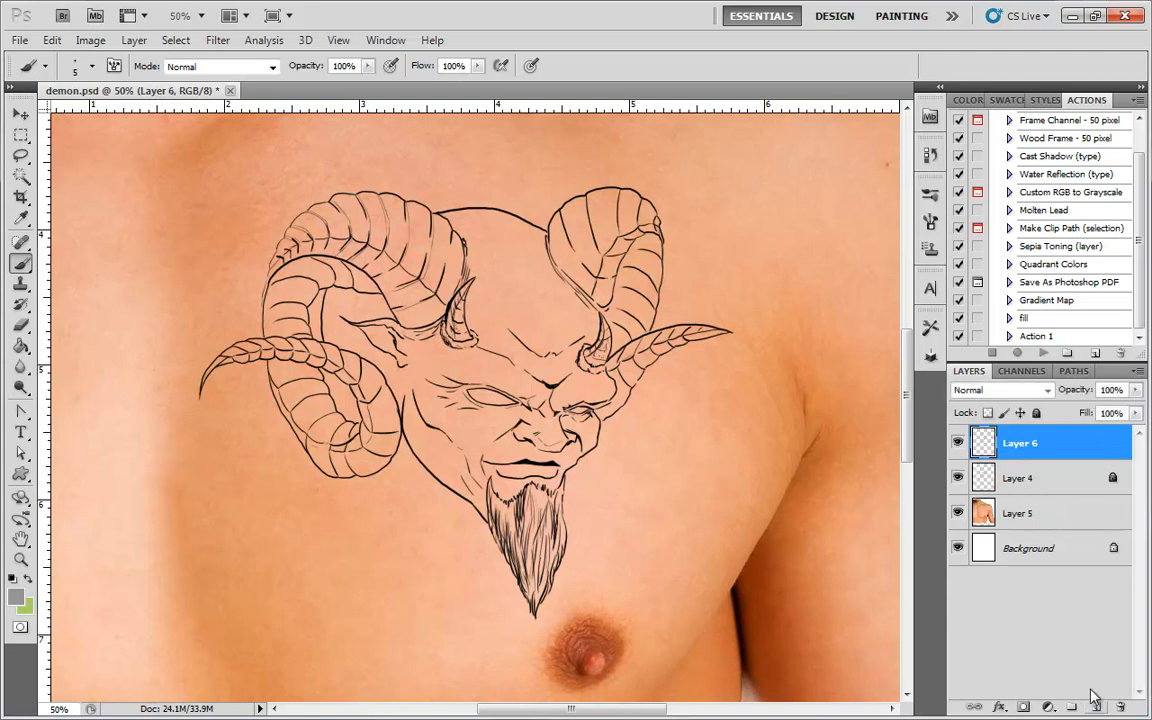
pyautogui.click(1048, 393)
pyautogui.click(985, 66)
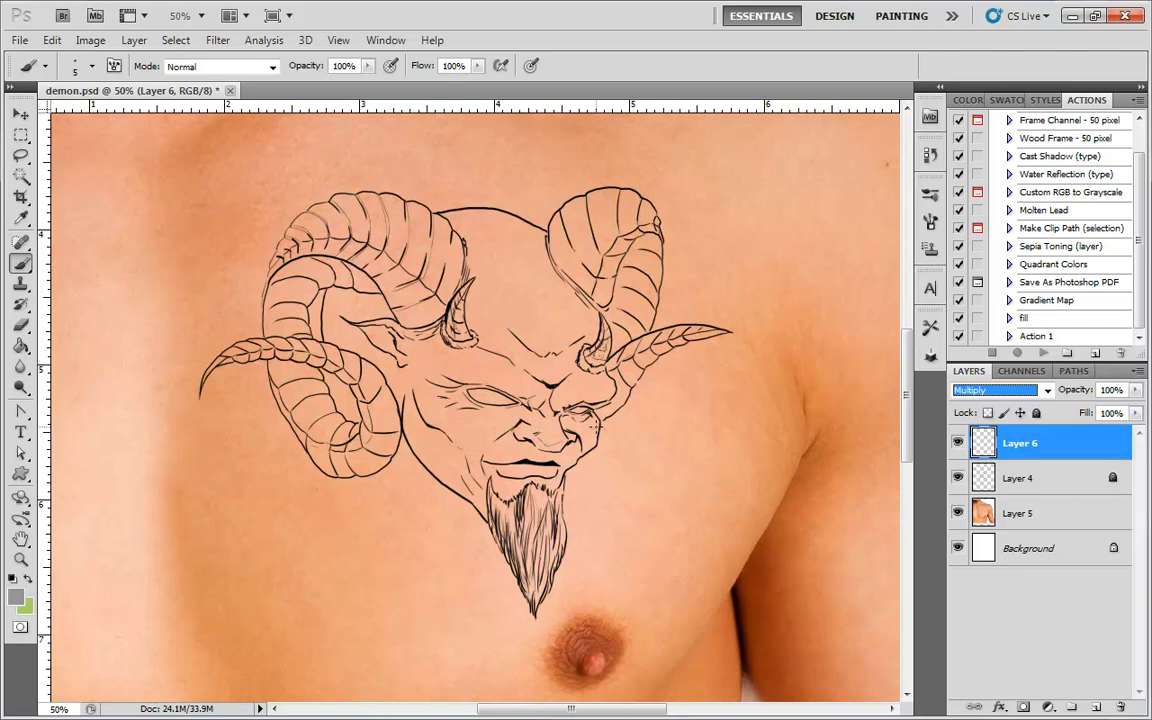
# Trace the outline of the demon's beard in grey with a 5-pixel brush
pyautogui.click(1045, 100)
pyautogui.click(1007, 100)
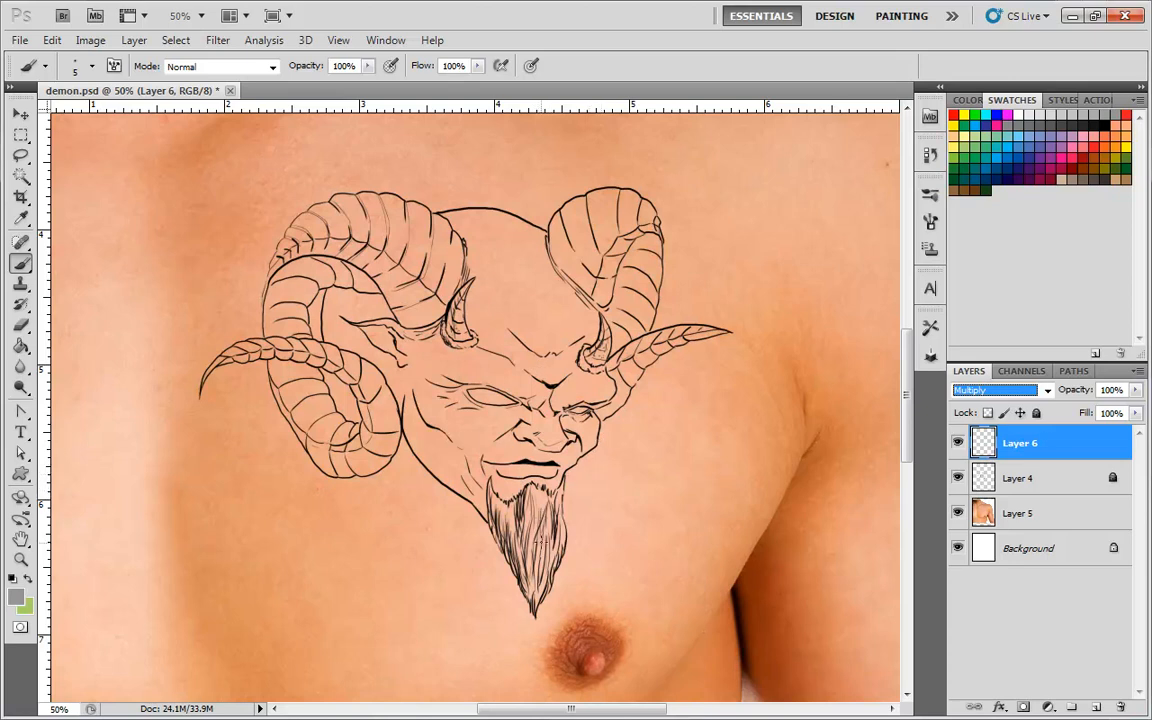
pyautogui.hotkey('ctrl', '+')
pyautogui.hotkey('ctrl', '+')
pyautogui.hotkey('ctrl', '+')
pyautogui.moveTo(640, 520); pyautogui.dragTo(512, 63)
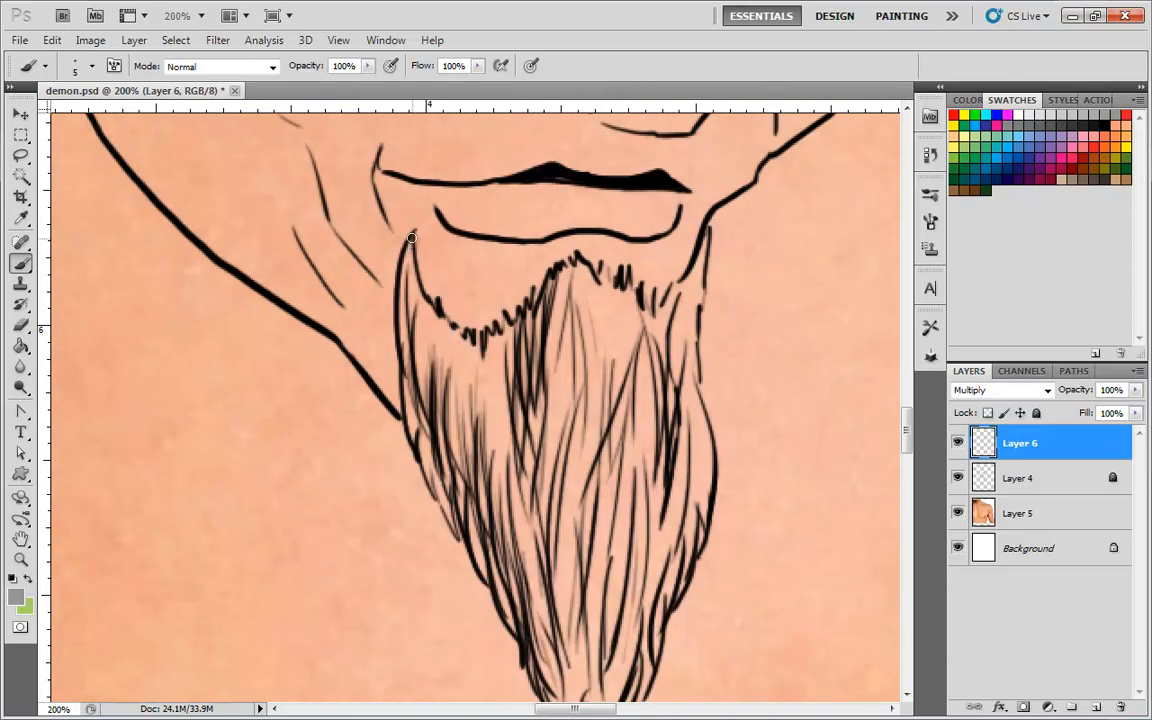
pyautogui.moveTo(419, 291)
pyautogui.mouseDown()
pyautogui.moveTo(463, 337)
pyautogui.moveTo(499, 338)
pyautogui.moveTo(585, 258)
pyautogui.mouseUp()
pyautogui.moveTo(409, 236)
pyautogui.mouseDown()
pyautogui.moveTo(400, 283)
pyautogui.moveTo(407, 413)
pyautogui.moveTo(460, 535)
pyautogui.mouseUp()
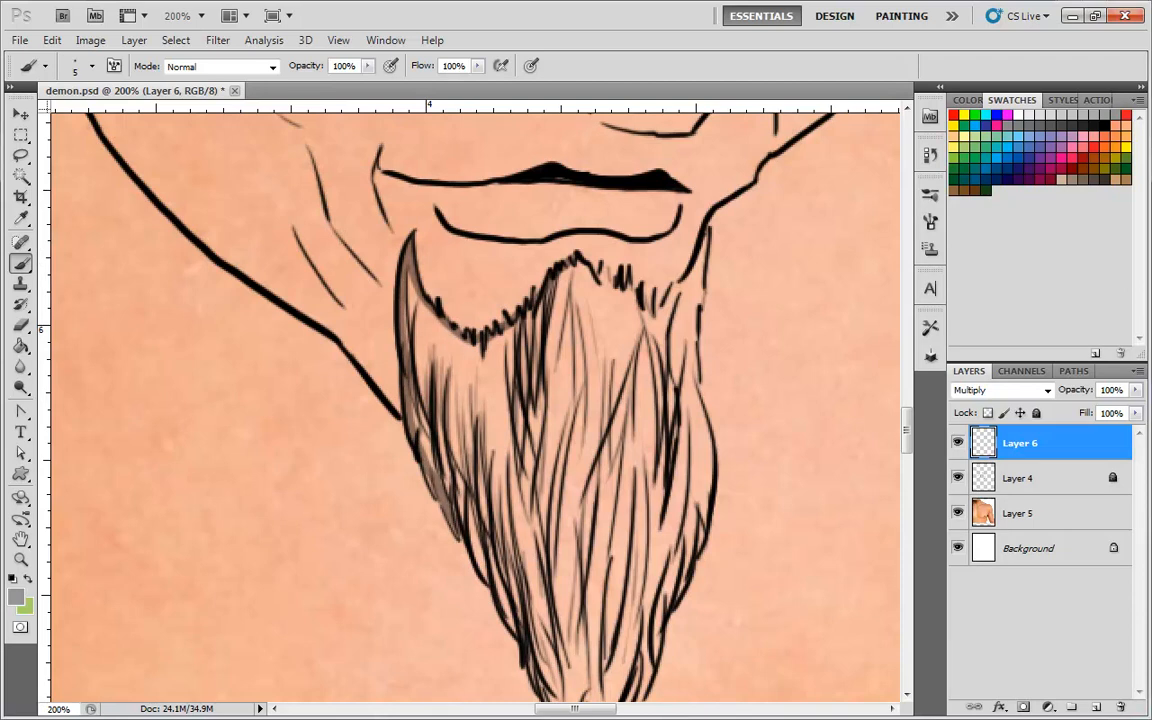
# Select the area inside the traced beard outline with the Magic Wand at tolerance 32
pyautogui.hotkey('ctrl', '-')
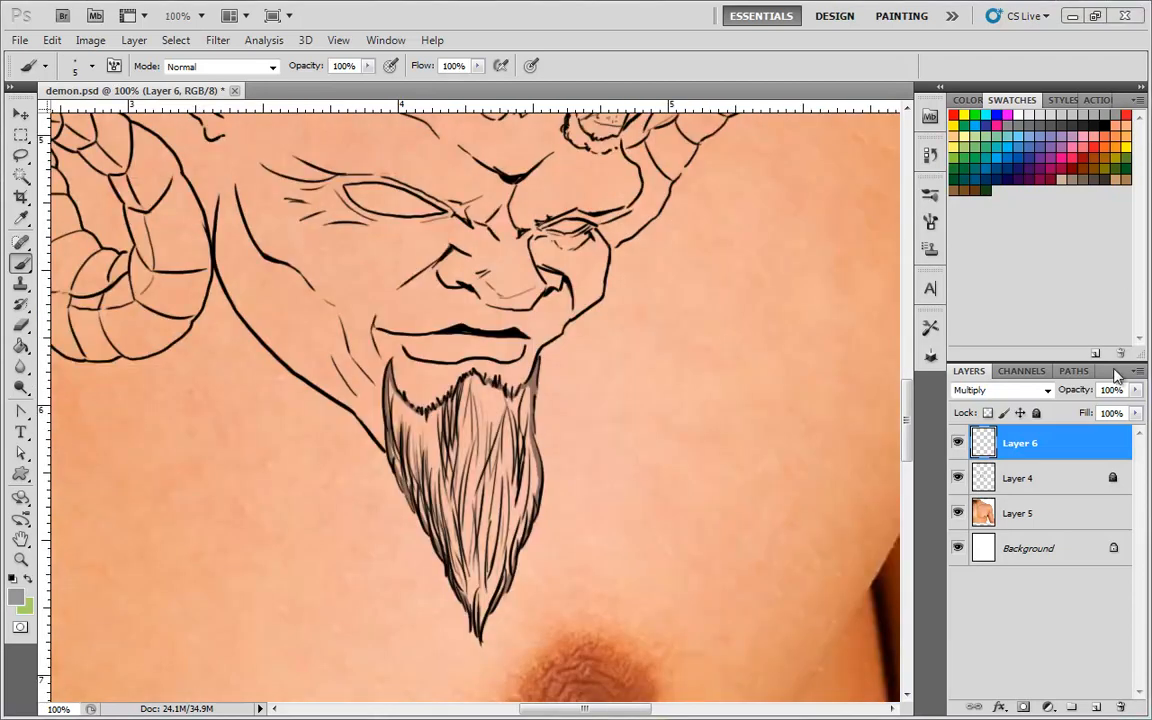
pyautogui.click(16, 178)
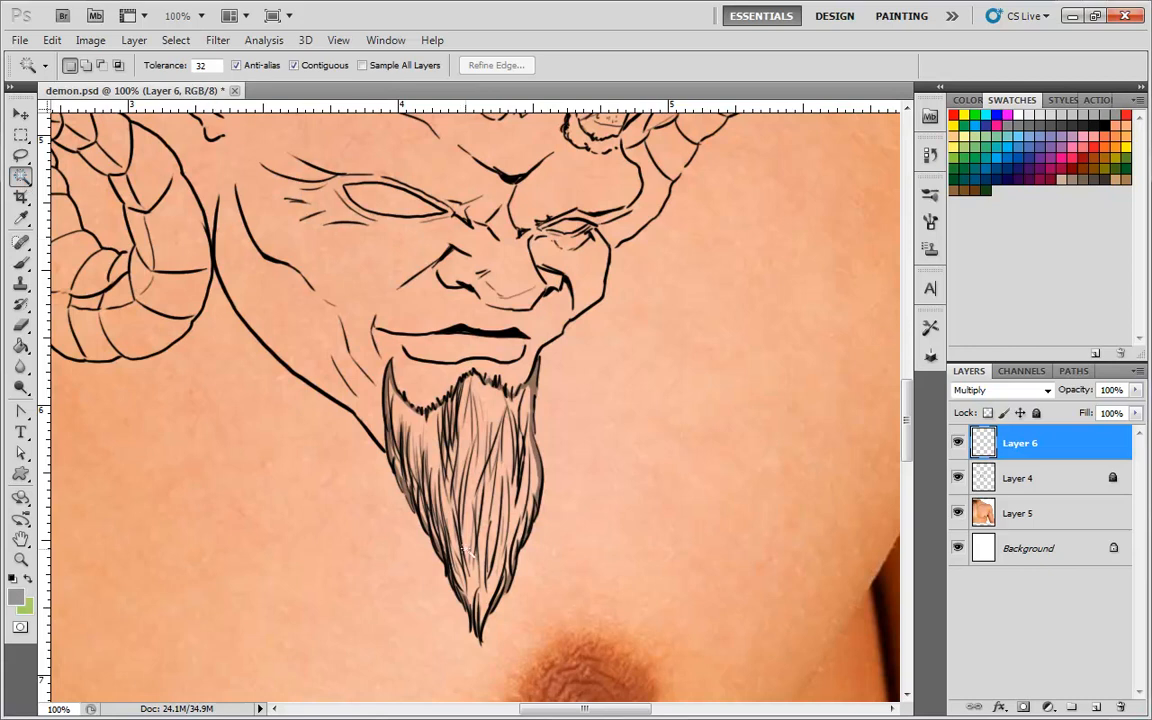
pyautogui.click(442, 420)
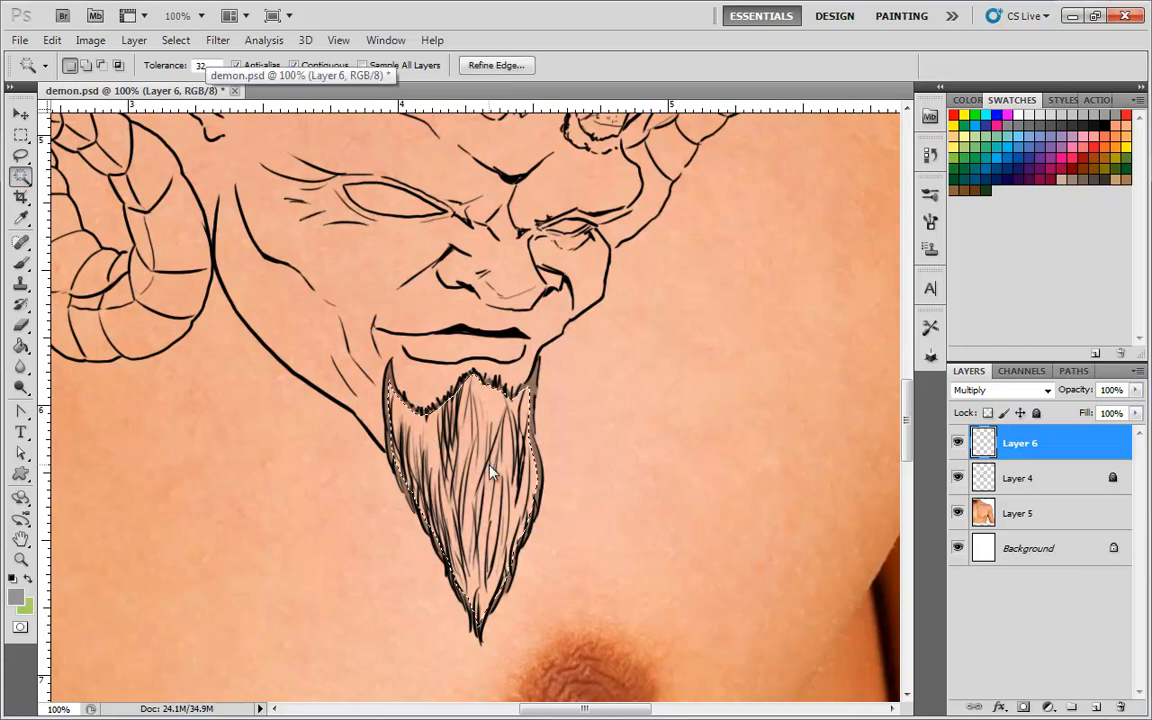
# Try filling the beard selection with the recorded "fill" action, and undo it
pyautogui.click(1098, 100)
pyautogui.click(1025, 318)
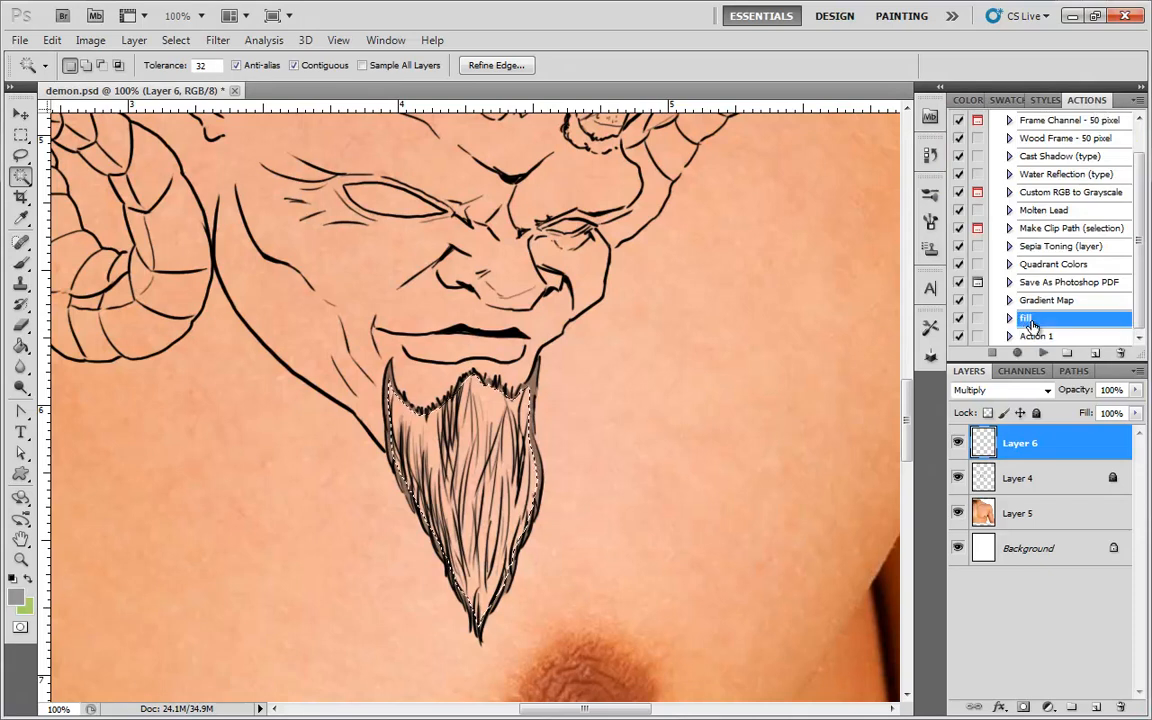
pyautogui.click(1043, 354)
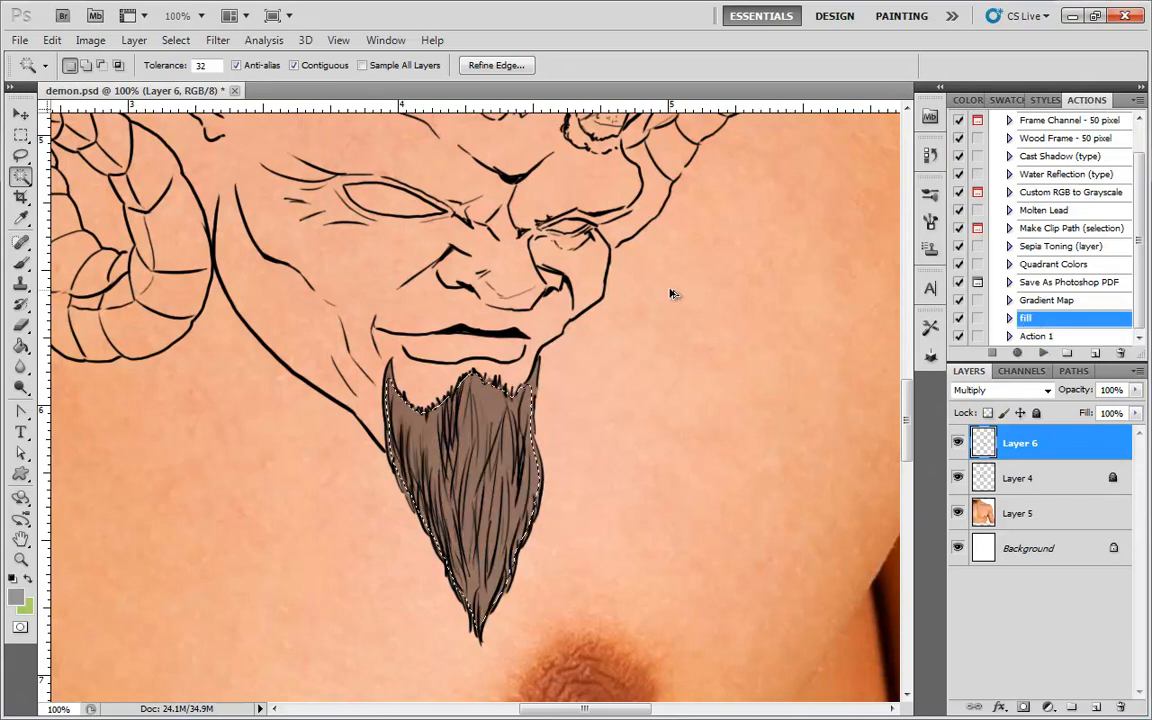
pyautogui.hotkey('ctrl', 'z')
# Expand the beard selection by 2 pixels
pyautogui.click(175, 40)
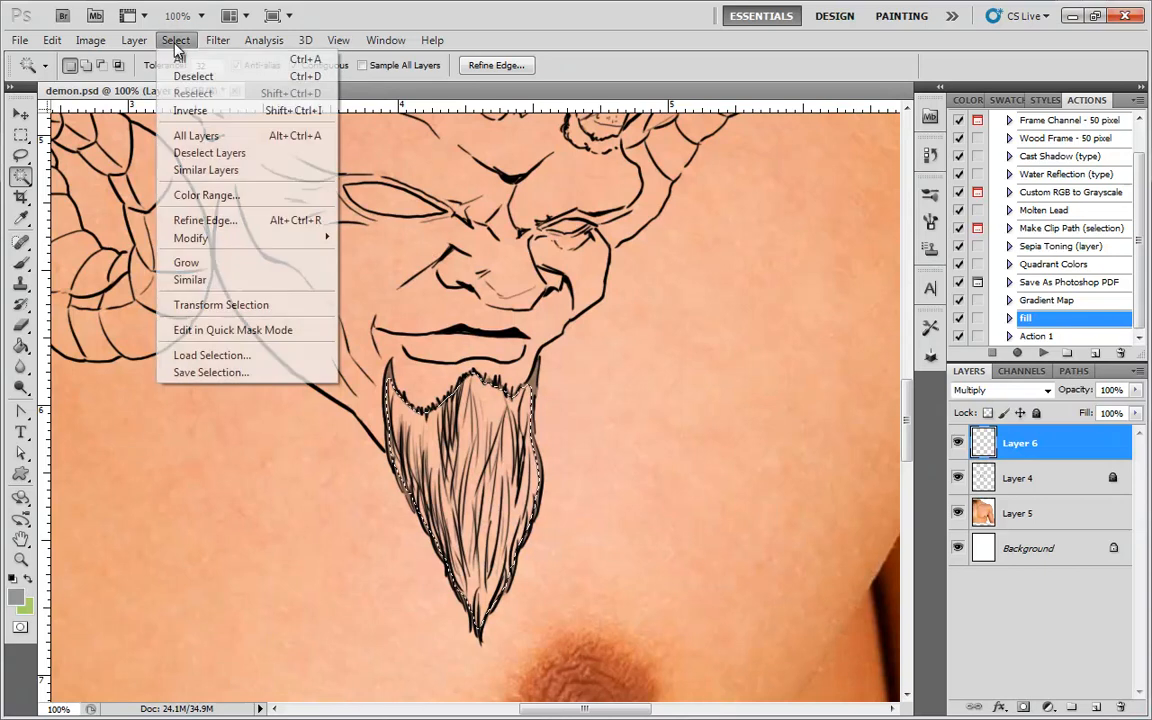
pyautogui.moveTo(240, 245)
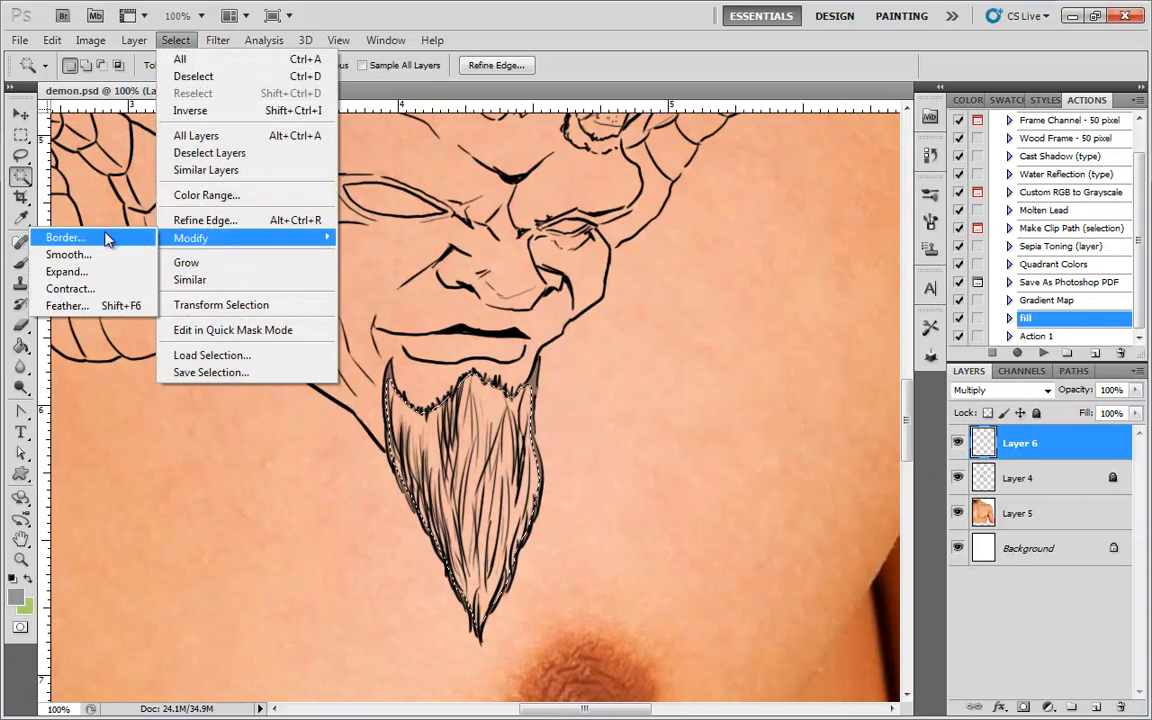
pyautogui.click(66, 271)
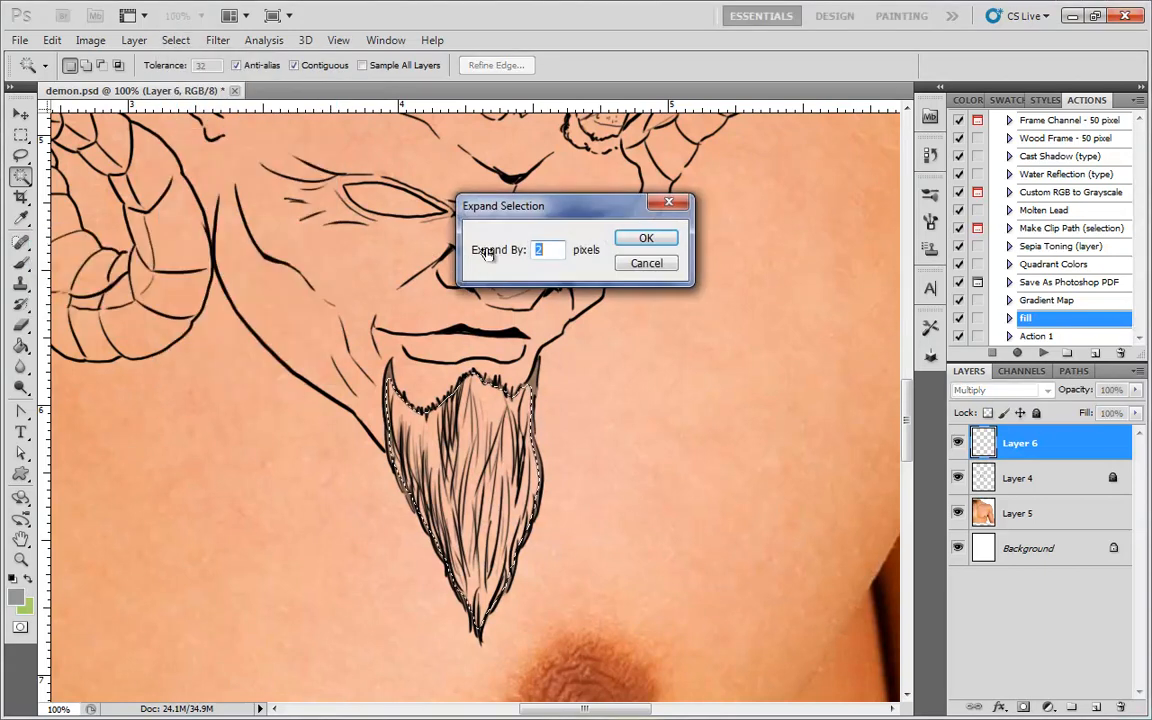
pyautogui.click(647, 242)
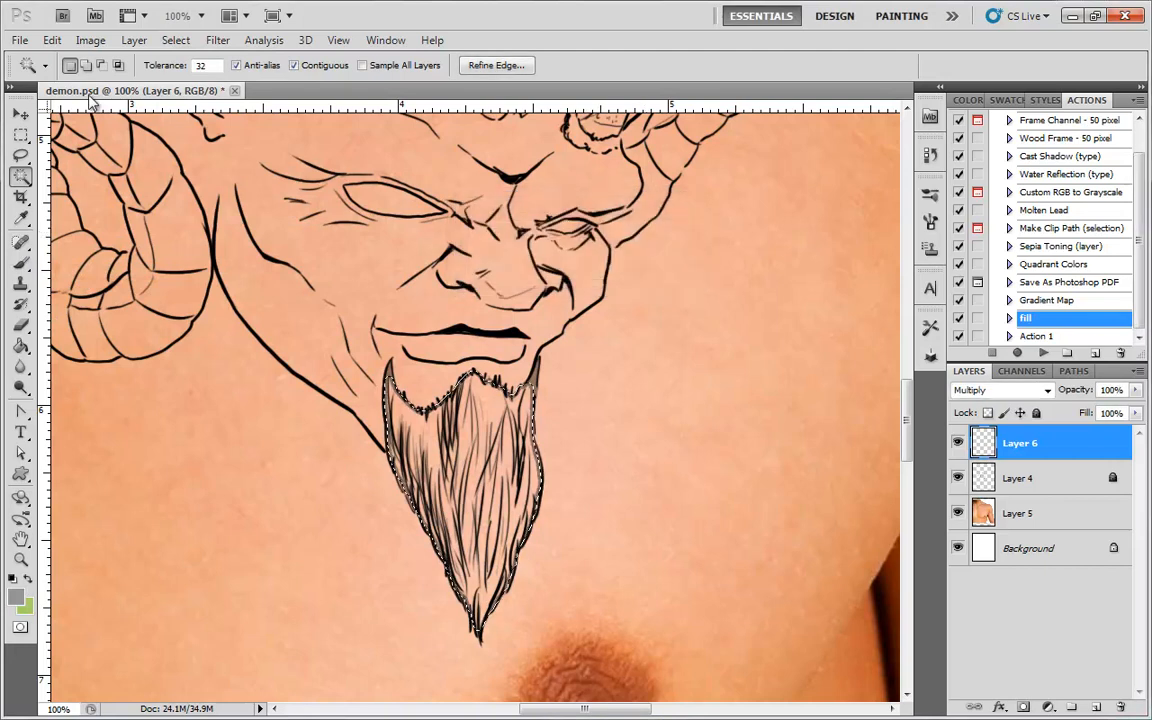
# Fill the expanded beard selection with the foreground color in Normal mode at 100% opacity, and deselect
pyautogui.click(50, 39)
pyautogui.click(66, 297)
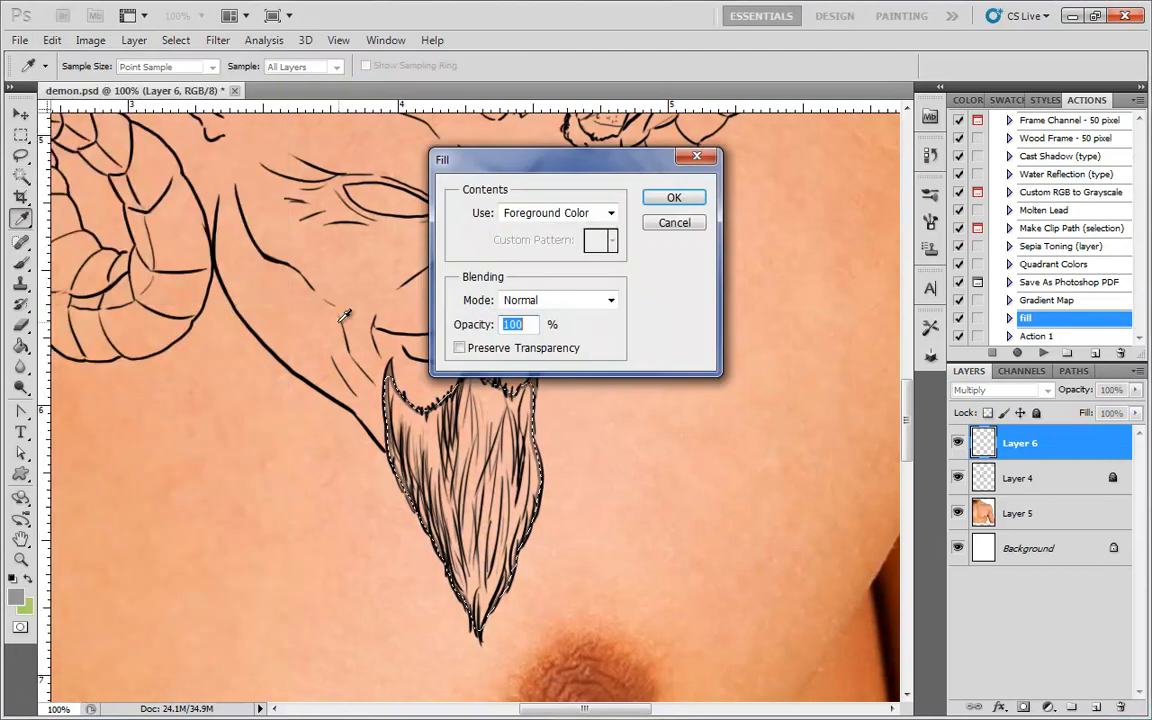
pyautogui.click(690, 195)
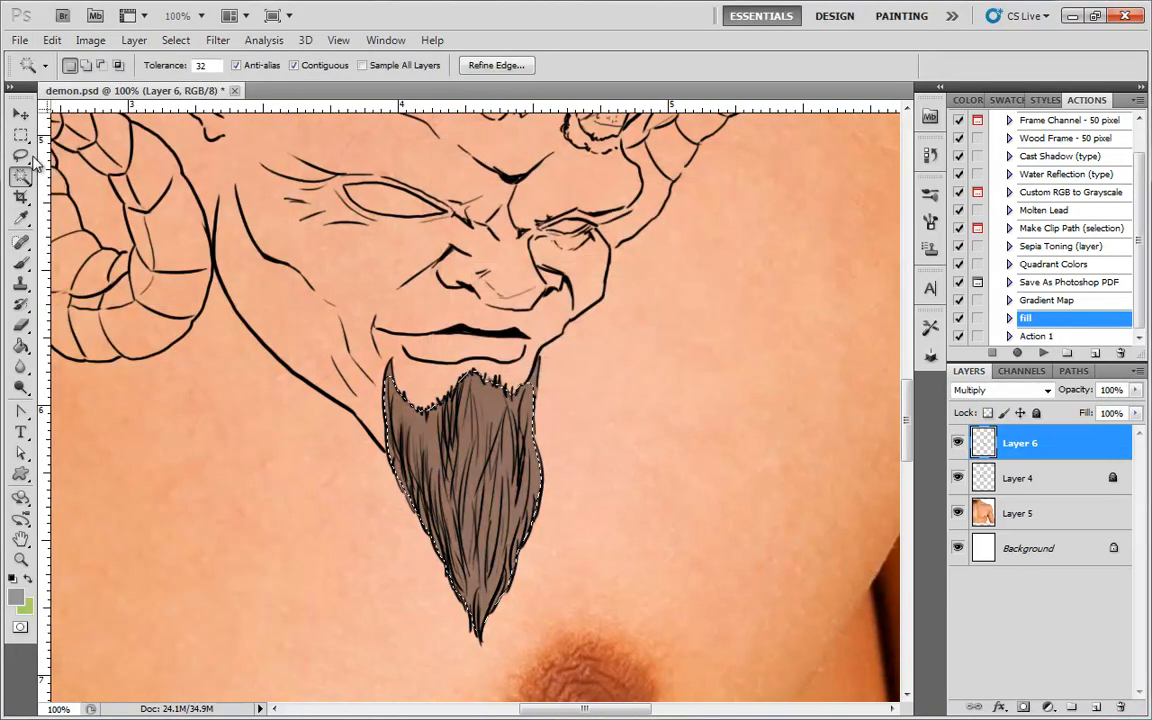
pyautogui.click(21, 155)
pyautogui.hotkey('ctrl', 'd')
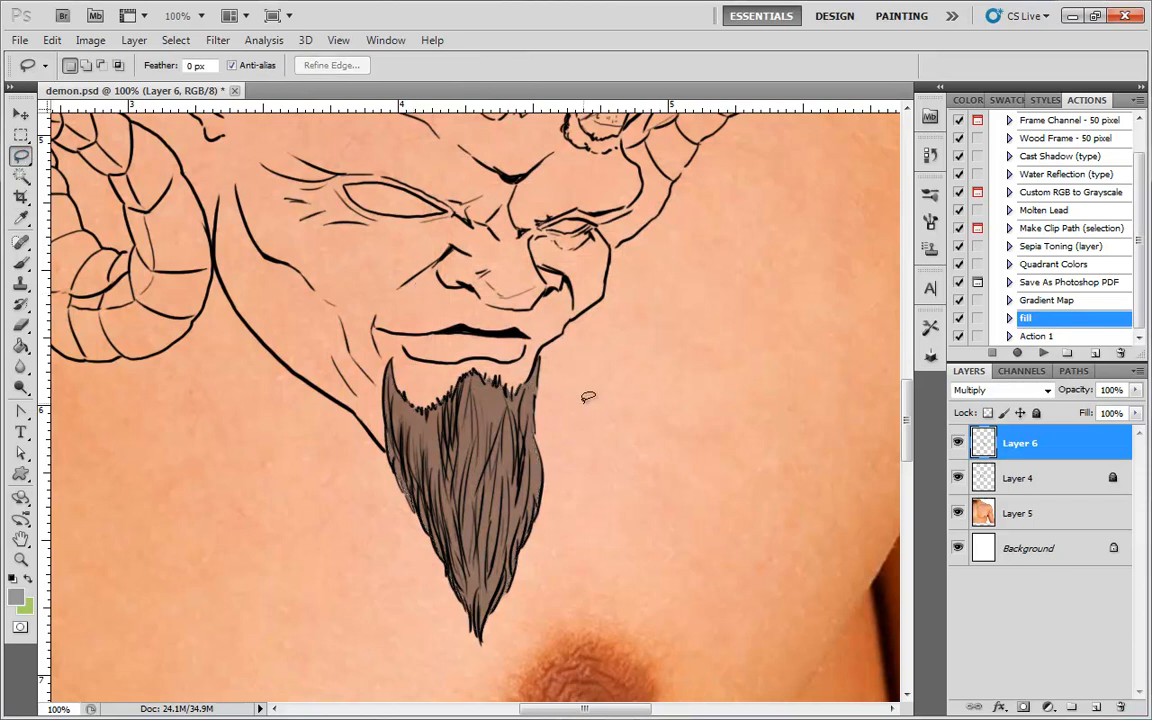
pyautogui.moveTo(491, 260); pyautogui.dragTo(545, 176)
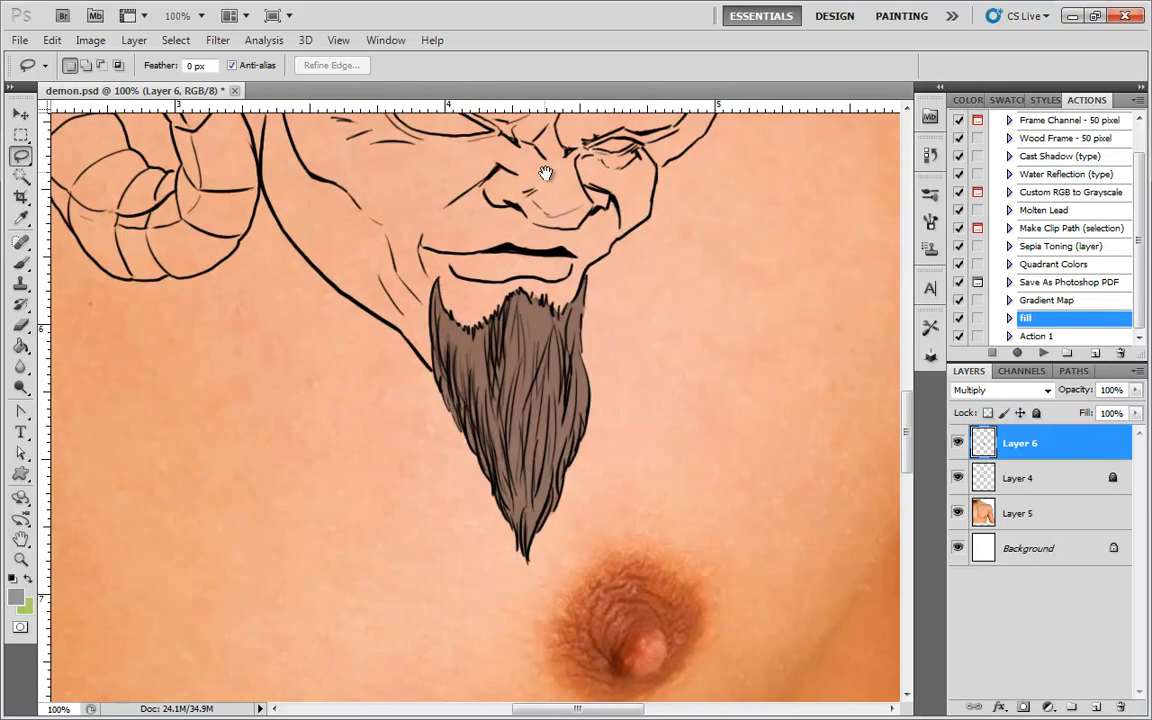
pyautogui.hotkey('ctrl', '-')
pyautogui.moveTo(617, 297); pyautogui.dragTo(661, 404)
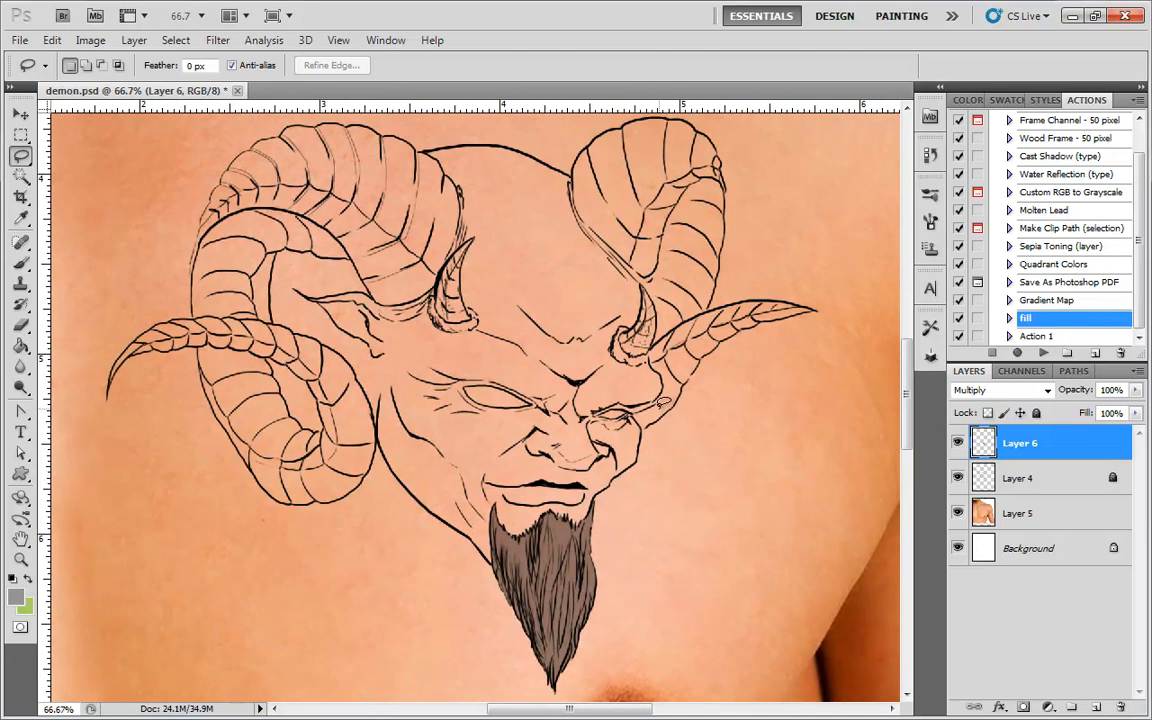
pyautogui.hotkey('ctrl', '-')
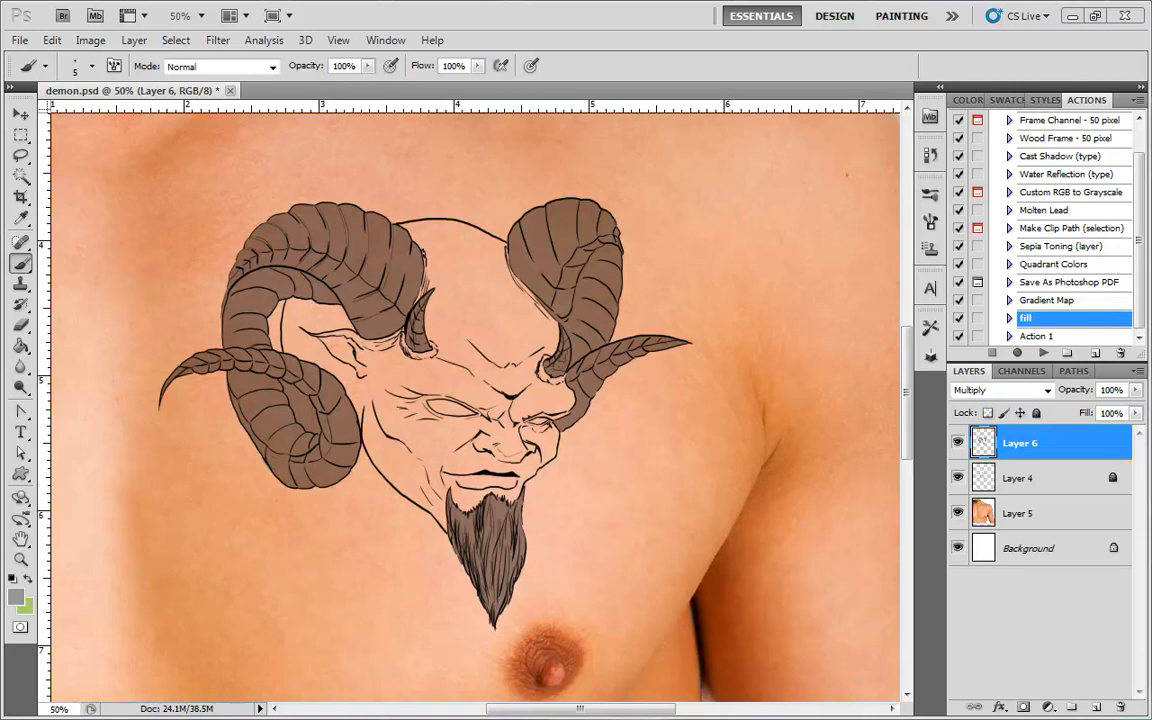
# Add another layer above the grey beard and horn fill and set its blending mode to Multiply
pyautogui.click(1098, 706)
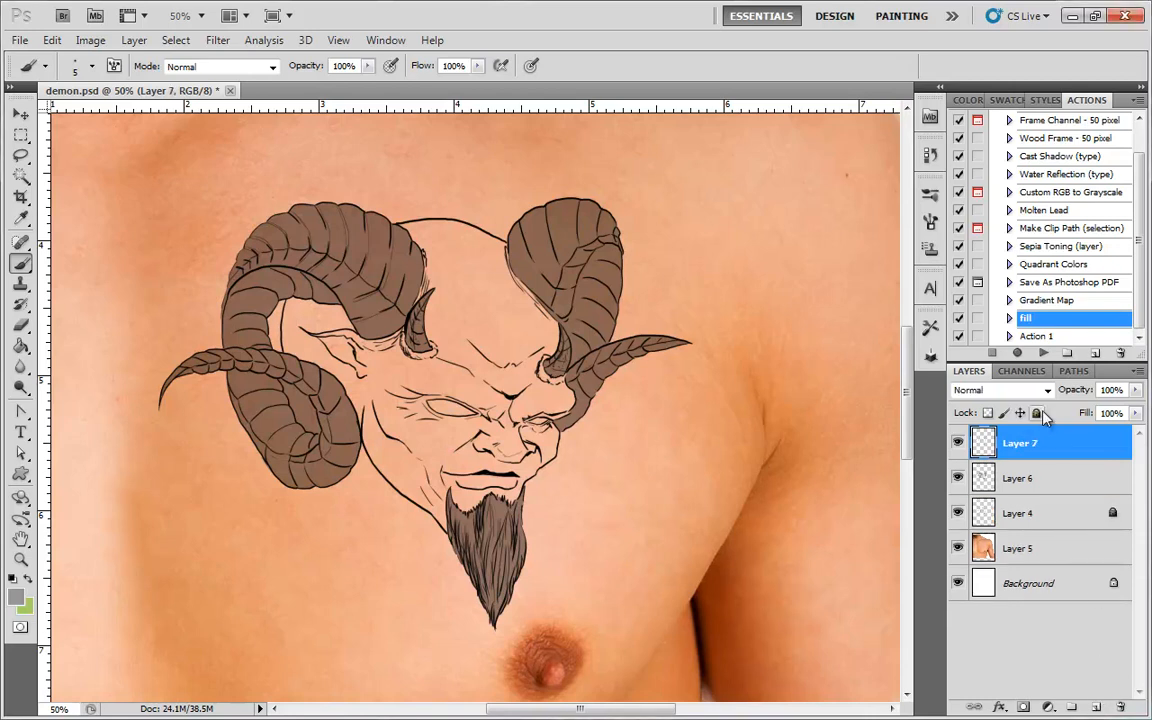
pyautogui.click(1000, 390)
pyautogui.click(968, 66)
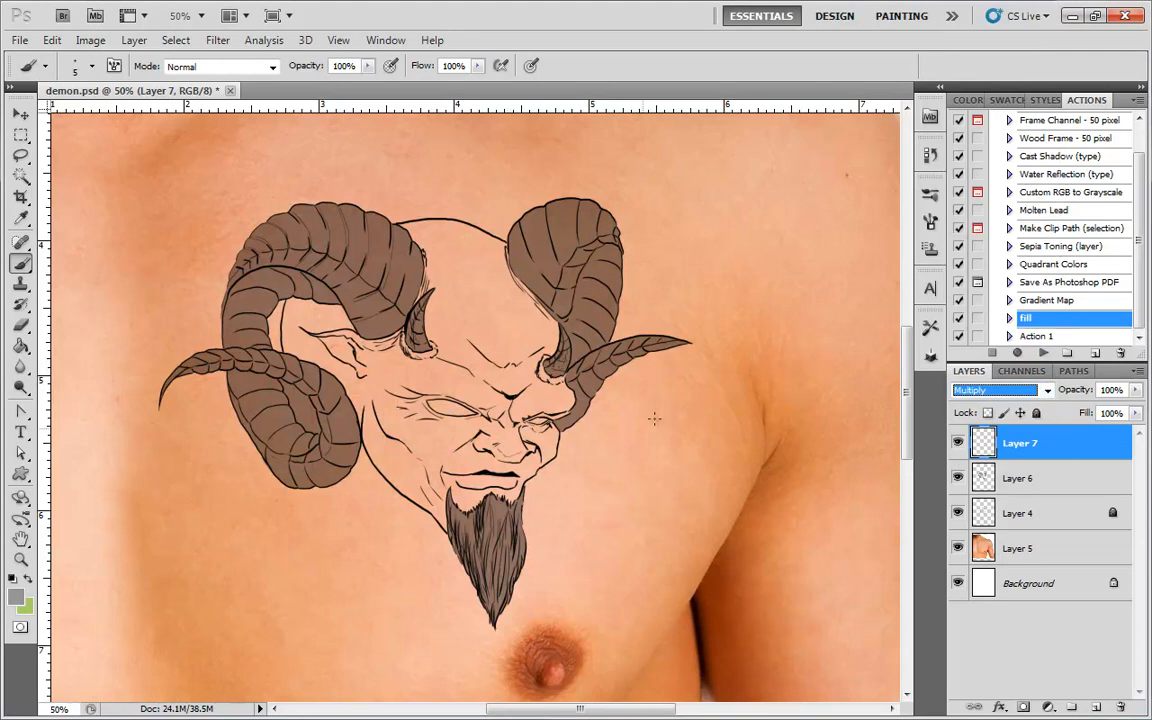
pyautogui.click(1008, 100)
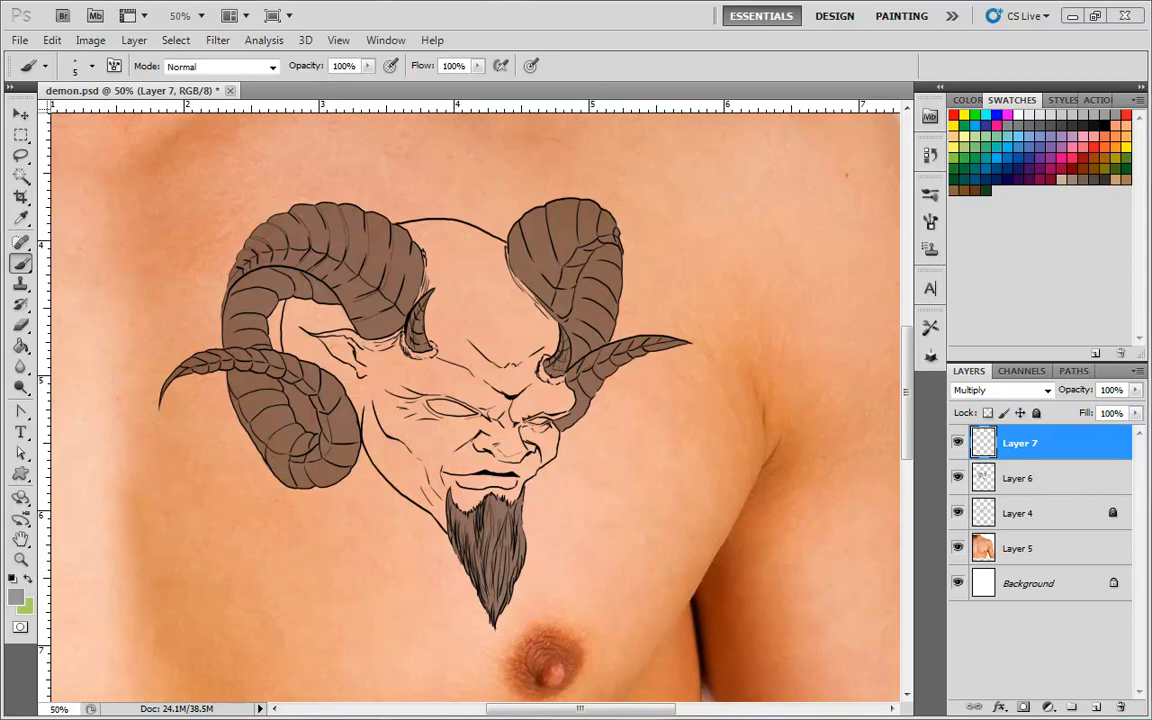
# Sketch a grid of curved contour lines across the demon's forehead, following the form of the skull
pyautogui.click(568, 371)
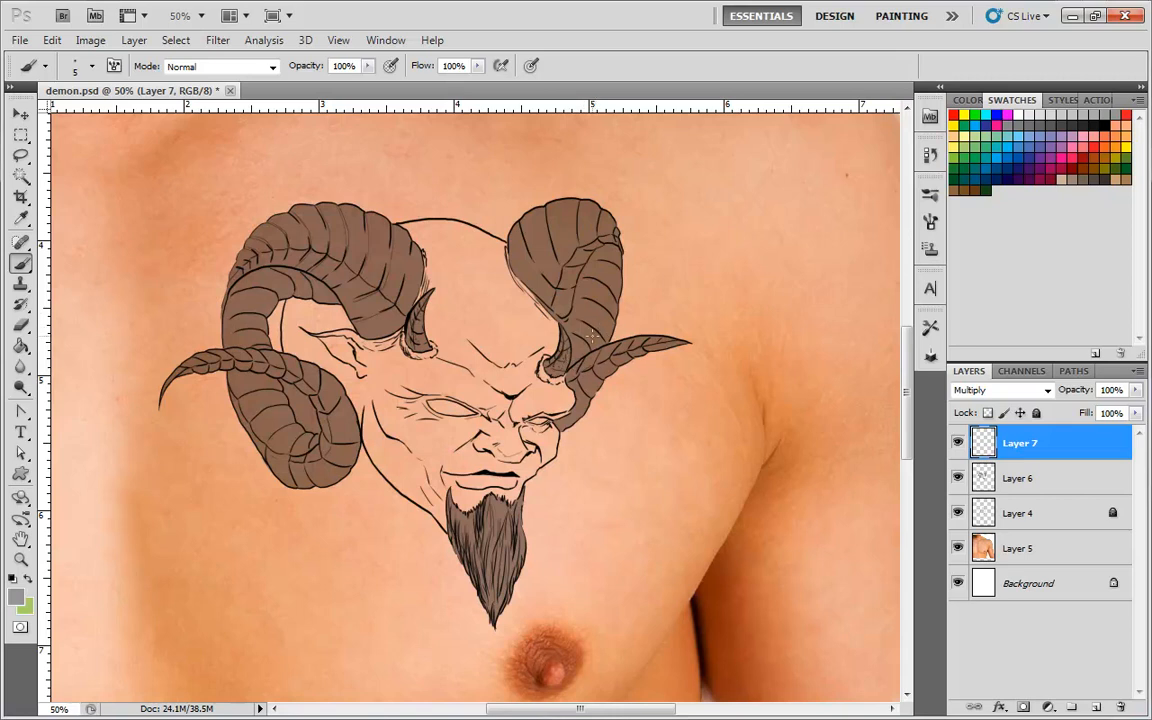
pyautogui.moveTo(445, 338)
pyautogui.mouseDown()
pyautogui.moveTo(532, 338)
pyautogui.moveTo(551, 353)
pyautogui.mouseUp()
pyautogui.moveTo(430, 312); pyautogui.dragTo(529, 274)
pyautogui.moveTo(429, 273); pyautogui.dragTo(500, 248)
pyautogui.moveTo(418, 248); pyautogui.dragTo(468, 226)
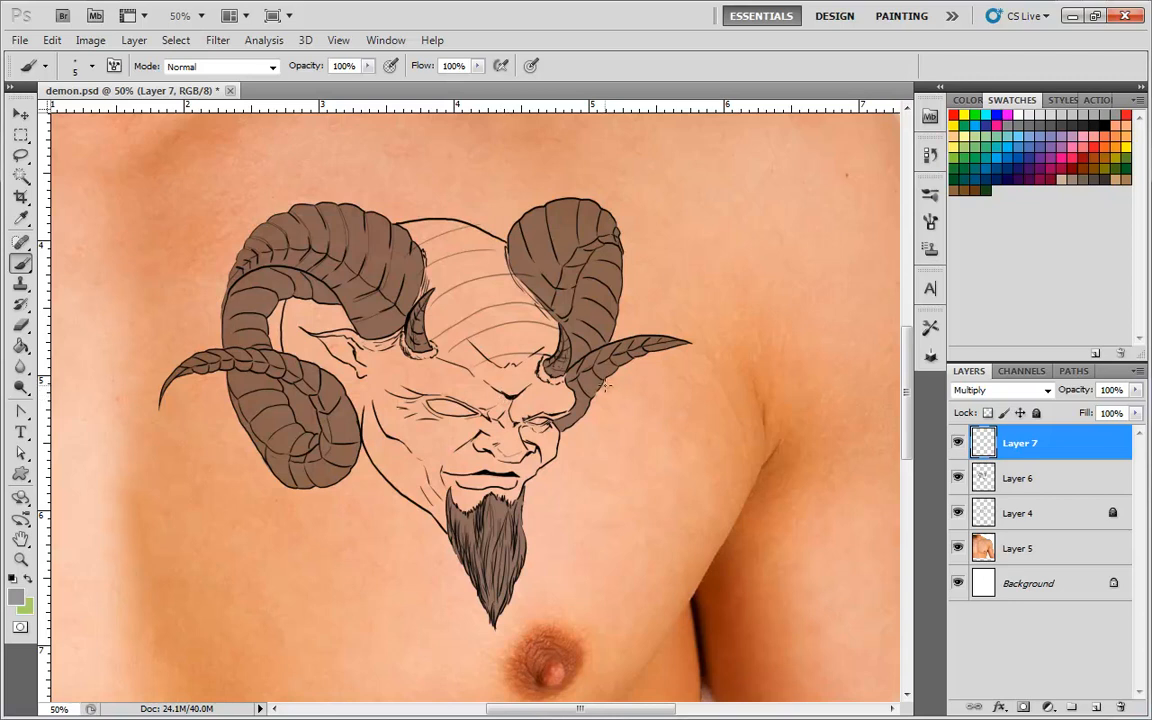
pyautogui.moveTo(433, 264); pyautogui.dragTo(487, 370)
pyautogui.moveTo(411, 229); pyautogui.dragTo(518, 340)
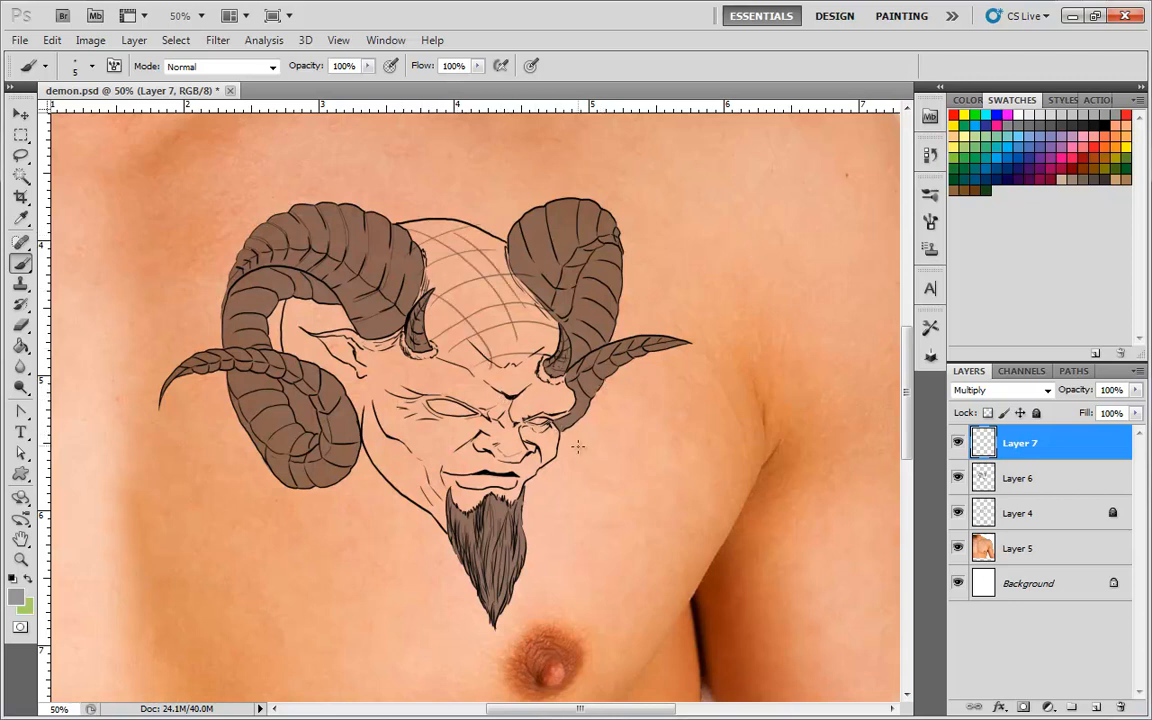
pyautogui.moveTo(456, 228); pyautogui.dragTo(503, 348)
# Sketch an oval in the middle of the forehead and hatched shading above the brows
pyautogui.moveTo(686, 157)
pyautogui.mouseDown()
pyautogui.moveTo(683, 217)
pyautogui.moveTo(652, 184)
pyautogui.mouseUp()
pyautogui.hotkey('ctrl', 'alt', 'z')
pyautogui.hotkey('ctrl', 'alt', 'z')
pyautogui.moveTo(496, 266)
pyautogui.mouseDown()
pyautogui.moveTo(452, 262)
pyautogui.moveTo(541, 391)
pyautogui.mouseUp()
pyautogui.moveTo(499, 290)
pyautogui.mouseDown()
pyautogui.moveTo(441, 308)
pyautogui.moveTo(429, 235)
pyautogui.mouseUp()
pyautogui.moveTo(498, 300)
pyautogui.mouseDown()
pyautogui.moveTo(475, 315)
pyautogui.moveTo(392, 305)
pyautogui.moveTo(378, 258)
pyautogui.mouseUp()
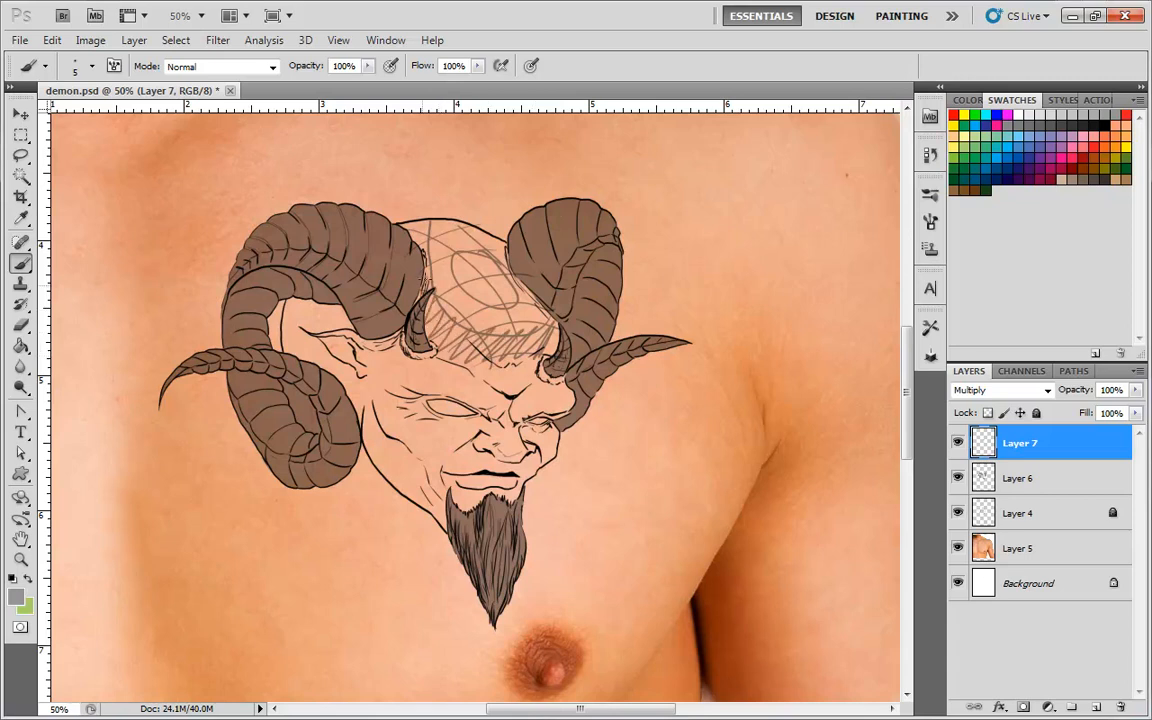
# Undo all the contour, oval and hatching strokes on the forehead
pyautogui.hotkey('ctrl', 'alt', 'z')
pyautogui.hotkey('ctrl', 'alt', 'z')
pyautogui.hotkey('ctrl', 'alt', 'z')
pyautogui.hotkey('ctrl', 'alt', 'z')
pyautogui.hotkey('ctrl', 'alt', 'z')
pyautogui.hotkey('ctrl', 'alt', 'z')
pyautogui.hotkey('ctrl', 'alt', 'z')
pyautogui.hotkey('ctrl', 'alt', 'z')
pyautogui.hotkey('ctrl', 'alt', 'z')
pyautogui.hotkey('ctrl', 'alt', 'z')
pyautogui.hotkey('ctrl', 'alt', 'z')
# Try outlining the brow ridges above both eyes, and undo the strokes
pyautogui.moveTo(510, 399)
pyautogui.mouseDown()
pyautogui.moveTo(453, 400)
pyautogui.moveTo(370, 358)
pyautogui.moveTo(470, 372)
pyautogui.moveTo(506, 397)
pyautogui.moveTo(509, 414)
pyautogui.moveTo(573, 407)
pyautogui.moveTo(548, 379)
pyautogui.mouseUp()
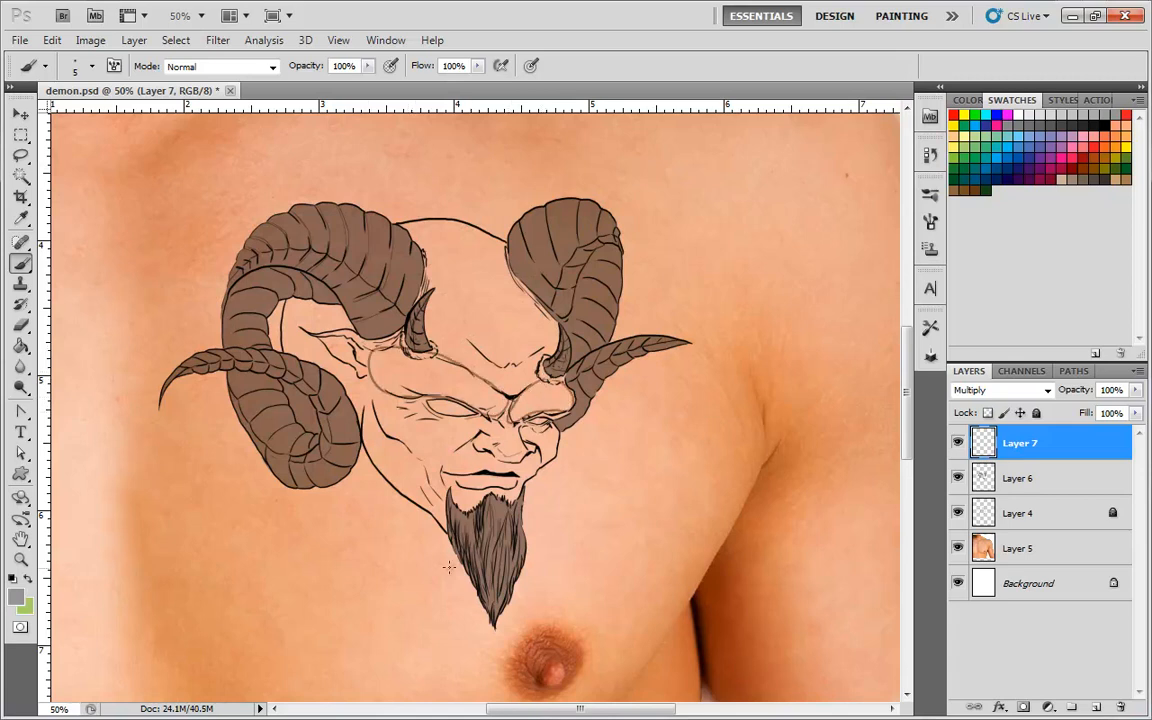
pyautogui.hotkey('ctrl', 'alt', 'z')
pyautogui.hotkey('ctrl', 'alt', 'z')
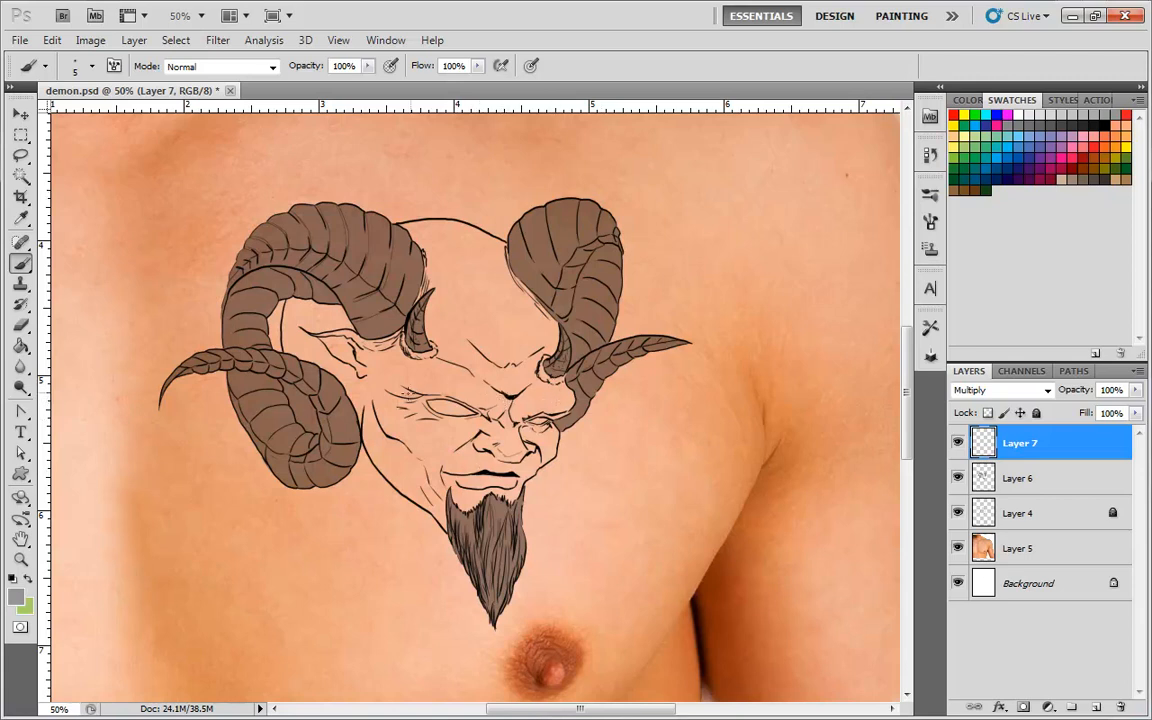
# Sketch a rounded brow shape above the larger eye with curved contour lines and hatching inside it
pyautogui.moveTo(406, 360)
pyautogui.mouseDown()
pyautogui.moveTo(449, 381)
pyautogui.moveTo(468, 377)
pyautogui.moveTo(477, 408)
pyautogui.mouseUp()
pyautogui.moveTo(505, 394); pyautogui.dragTo(495, 410)
pyautogui.moveTo(404, 370)
pyautogui.mouseDown()
pyautogui.moveTo(494, 411)
pyautogui.moveTo(376, 404)
pyautogui.mouseUp()
pyautogui.hotkey('ctrl', 'alt', 'z')
pyautogui.hotkey('ctrl', 'alt', 'z')
pyautogui.moveTo(506, 409)
pyautogui.mouseDown()
pyautogui.moveTo(405, 370)
pyautogui.moveTo(492, 394)
pyautogui.moveTo(352, 330)
pyautogui.mouseUp()
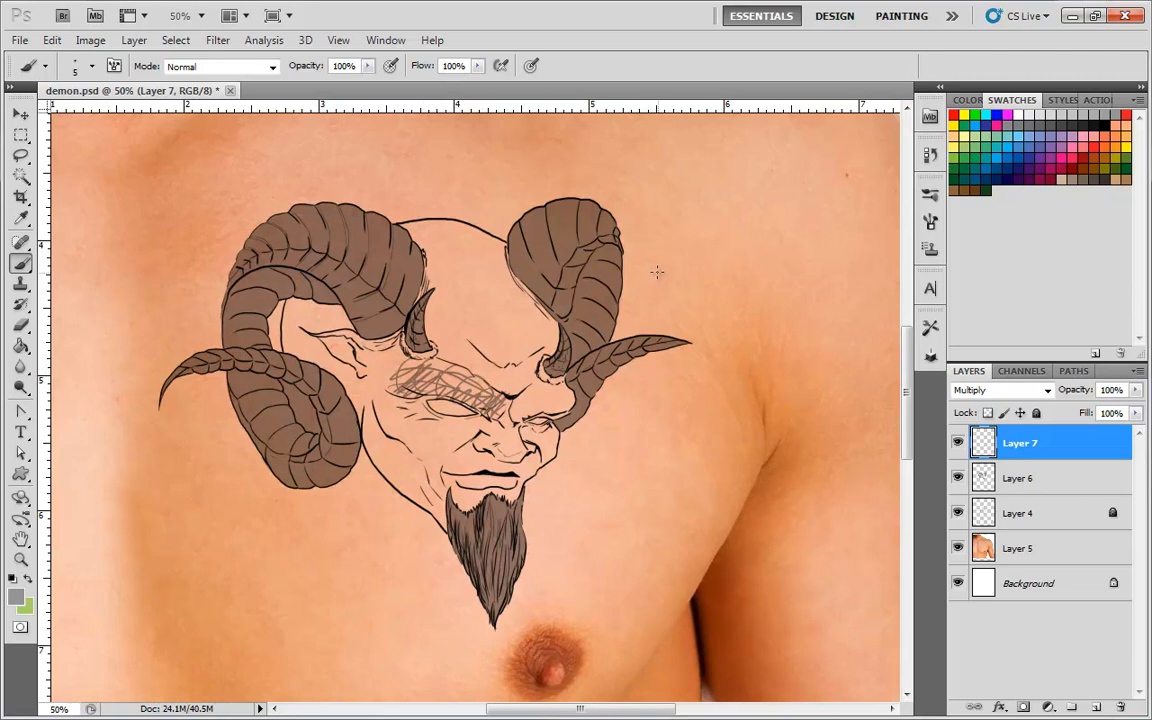
# Undo the outline, contour and hatching strokes over the brow
pyautogui.hotkey('ctrl', 'z')
pyautogui.hotkey('ctrl', 'alt', 'z')
pyautogui.hotkey('ctrl', 'alt', 'z')
pyautogui.hotkey('ctrl', 'alt', 'z')
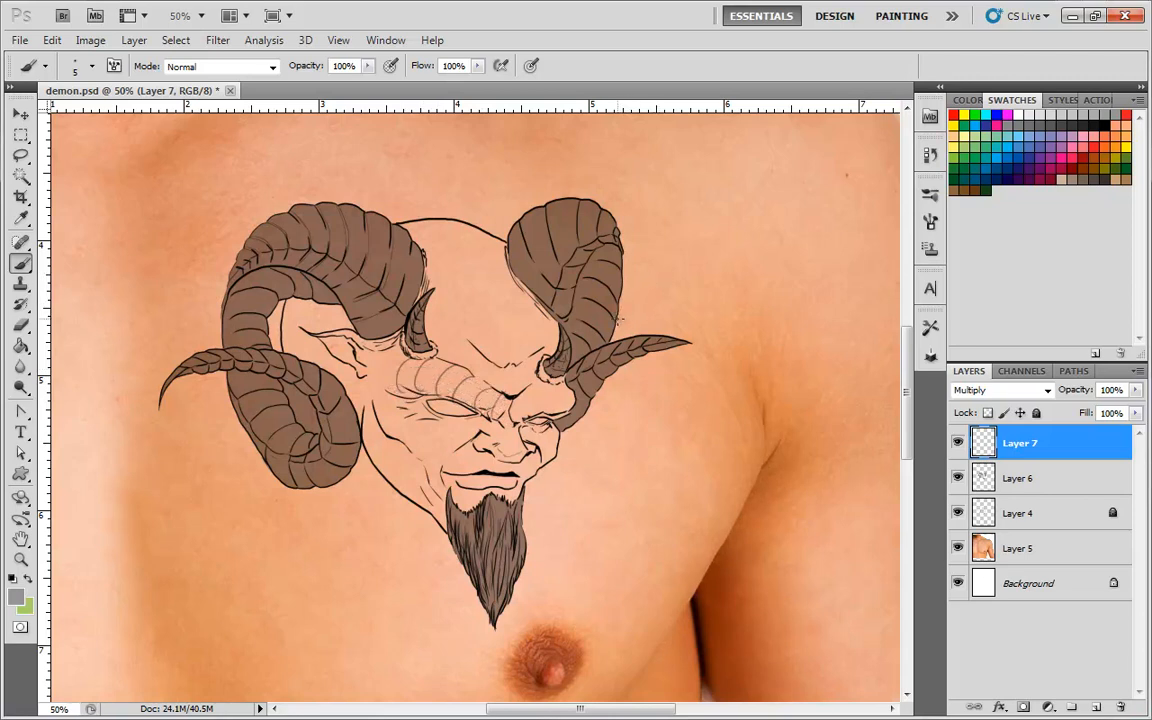
pyautogui.hotkey('ctrl', 'alt', 'z')
# Sketch the rounded outline of the cheek and eye area around the larger eye
pyautogui.moveTo(482, 430); pyautogui.dragTo(412, 447)
pyautogui.moveTo(377, 408); pyautogui.dragTo(467, 402)
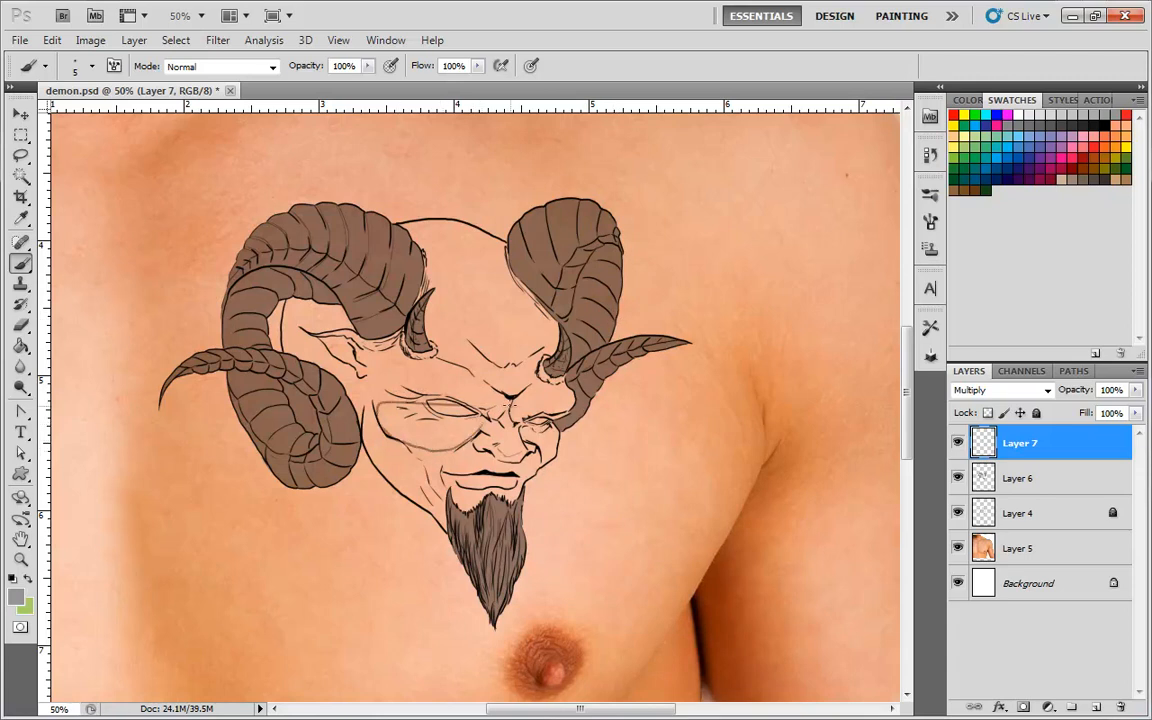
pyautogui.moveTo(524, 429)
pyautogui.mouseDown()
pyautogui.moveTo(553, 430)
pyautogui.moveTo(485, 457)
pyautogui.mouseUp()
# Undo the outline strokes around the cheek and eye
pyautogui.hotkey('ctrl', 'alt', 'z')
pyautogui.hotkey('ctrl', 'alt', 'z')
pyautogui.hotkey('ctrl', 'alt', 'z')
pyautogui.hotkey('ctrl', 'alt', 'z')
pyautogui.hotkey('ctrl', 'alt', 'z')
pyautogui.hotkey('ctrl', 'alt', 'z')
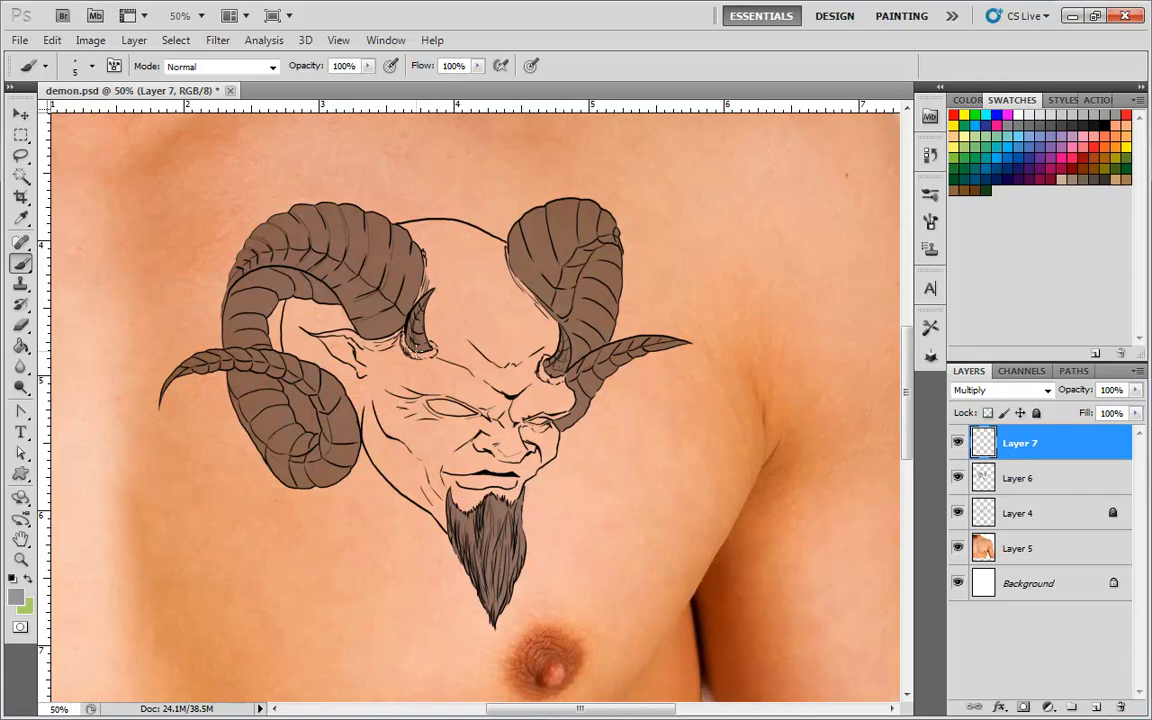
# Outline a forehead shadow with a curved highlight edge between the horns and a lower boundary along the brow creases
pyautogui.moveTo(402, 340); pyautogui.dragTo(425, 357)
pyautogui.moveTo(533, 337); pyautogui.dragTo(539, 360)
pyautogui.hotkey('ctrl', '+')
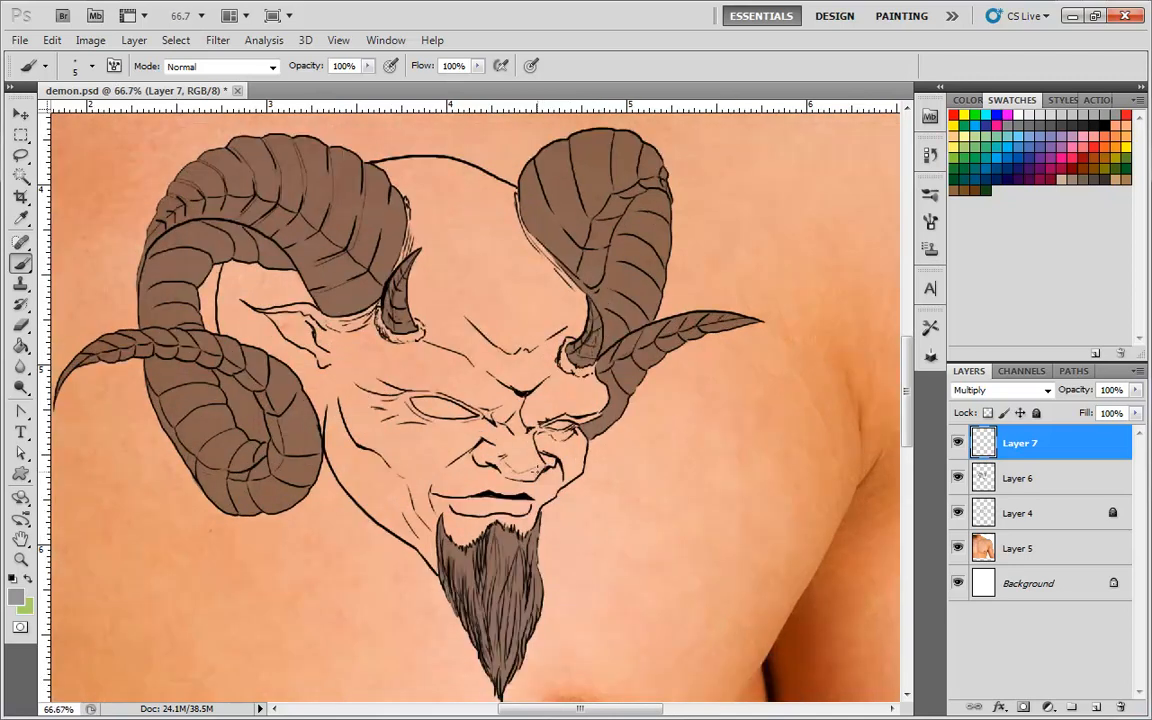
pyautogui.hotkey('ctrl', '+')
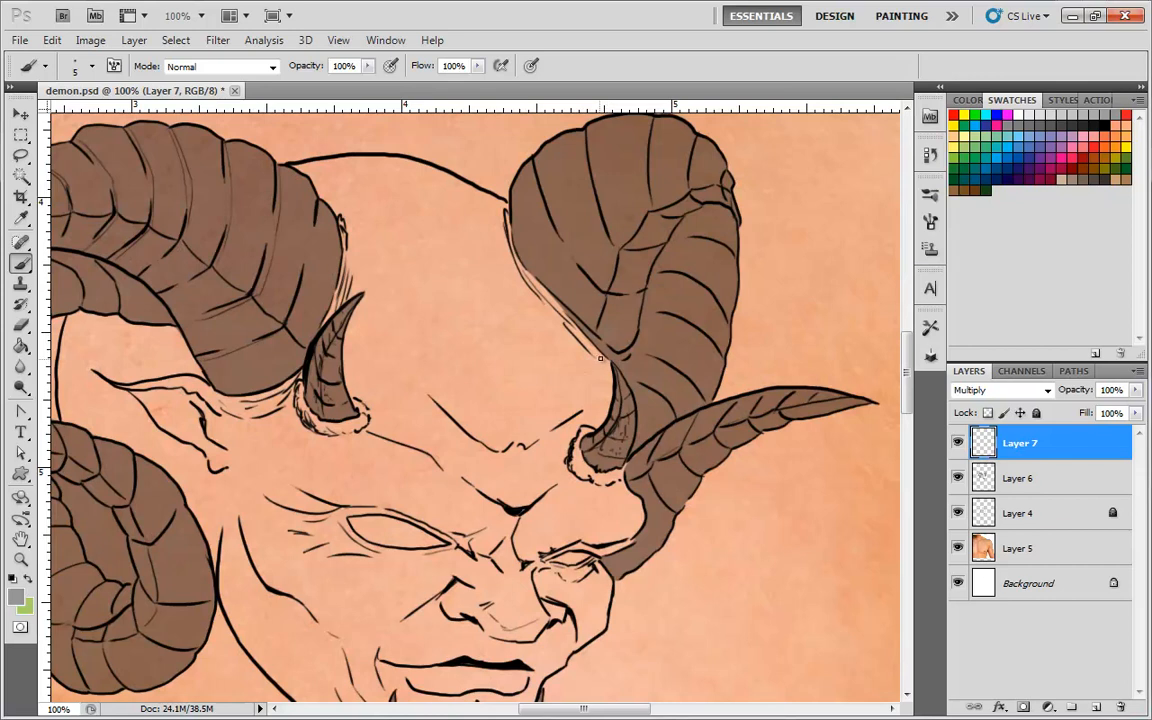
pyautogui.moveTo(600, 369)
pyautogui.mouseDown()
pyautogui.moveTo(524, 434)
pyautogui.moveTo(453, 418)
pyautogui.moveTo(386, 347)
pyautogui.moveTo(355, 256)
pyautogui.moveTo(344, 169)
pyautogui.moveTo(388, 158)
pyautogui.moveTo(293, 166)
pyautogui.moveTo(322, 196)
pyautogui.moveTo(314, 168)
pyautogui.moveTo(333, 164)
pyautogui.moveTo(330, 183)
pyautogui.moveTo(343, 164)
pyautogui.moveTo(331, 205)
pyautogui.moveTo(323, 193)
pyautogui.moveTo(341, 214)
pyautogui.moveTo(320, 192)
pyautogui.moveTo(335, 188)
pyautogui.moveTo(348, 259)
pyautogui.moveTo(346, 249)
pyautogui.moveTo(324, 322)
pyautogui.moveTo(358, 293)
pyautogui.moveTo(345, 301)
pyautogui.moveTo(358, 292)
pyautogui.moveTo(347, 238)
pyautogui.moveTo(338, 300)
pyautogui.moveTo(360, 285)
pyautogui.moveTo(354, 269)
pyautogui.moveTo(354, 316)
pyautogui.mouseUp()
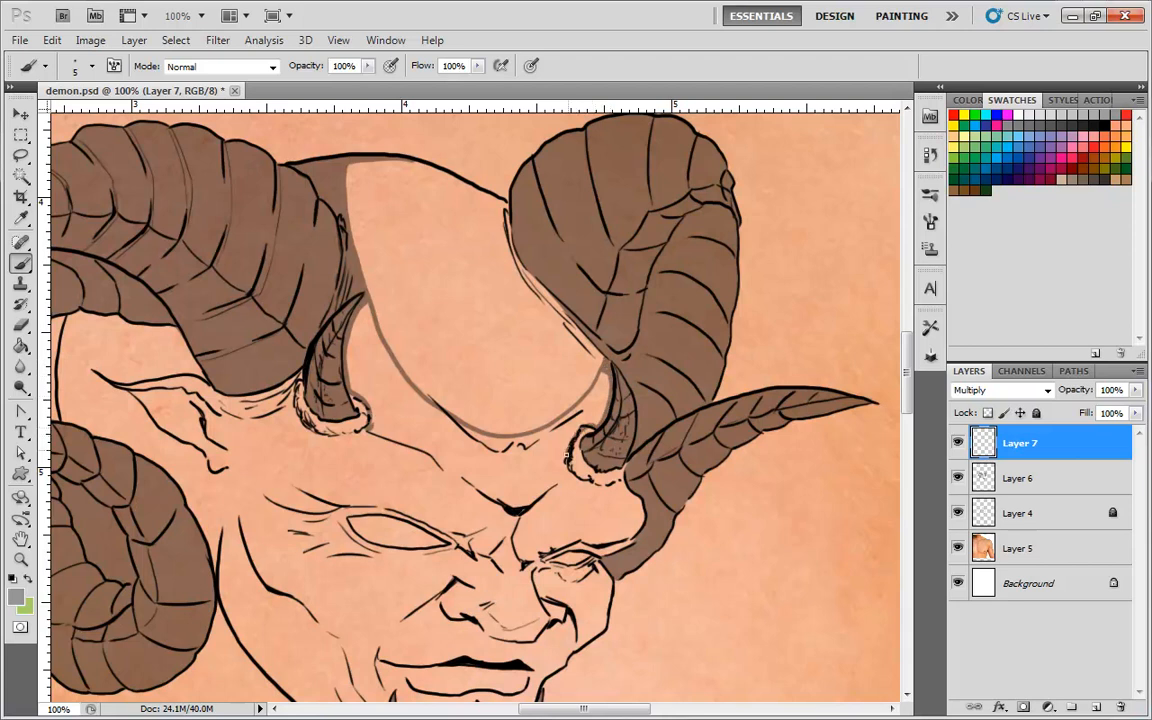
pyautogui.moveTo(502, 504); pyautogui.dragTo(464, 478)
# Select the outlined forehead shadow with the Magic Wand, run the "fill" action on it, deselect and return to the Brush
pyautogui.press('w')
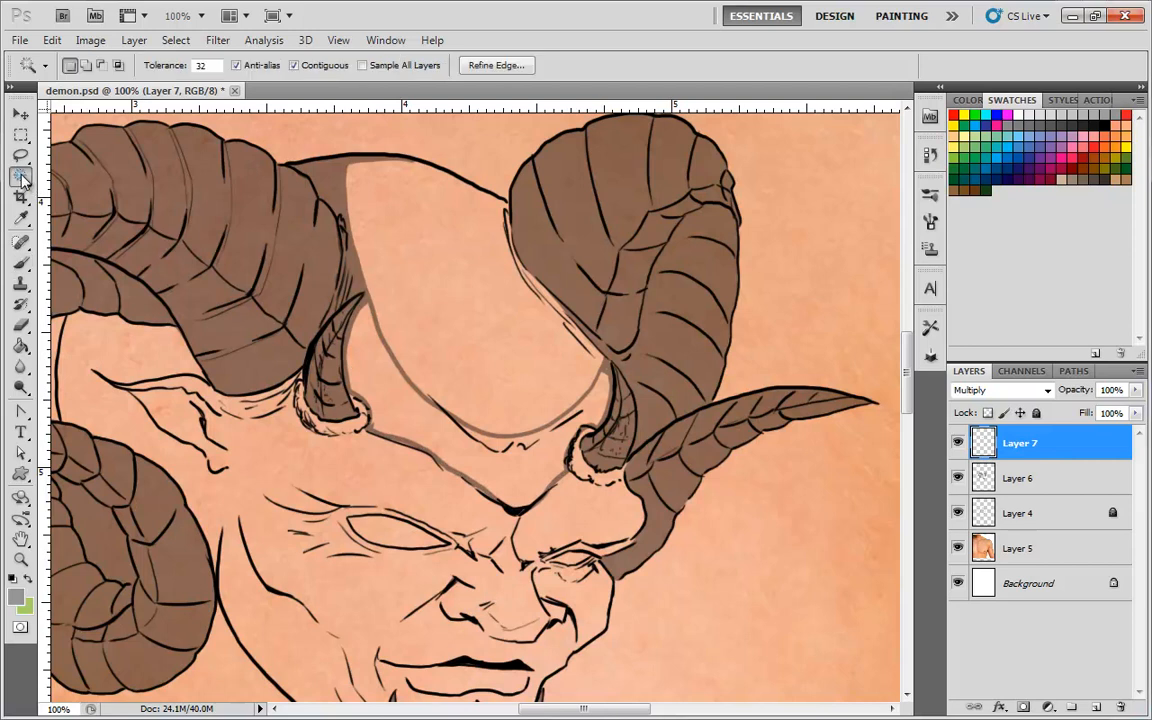
pyautogui.click(480, 395)
pyautogui.click(1099, 101)
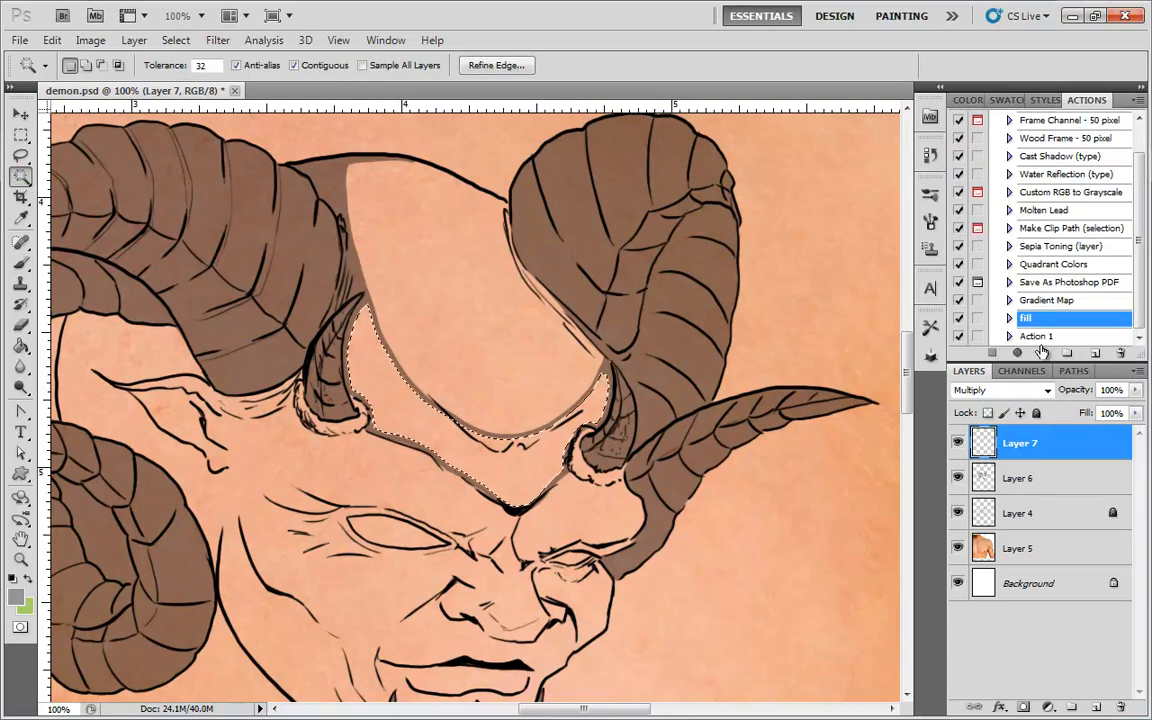
pyautogui.click(1043, 352)
pyautogui.click(21, 156)
pyautogui.click(103, 139)
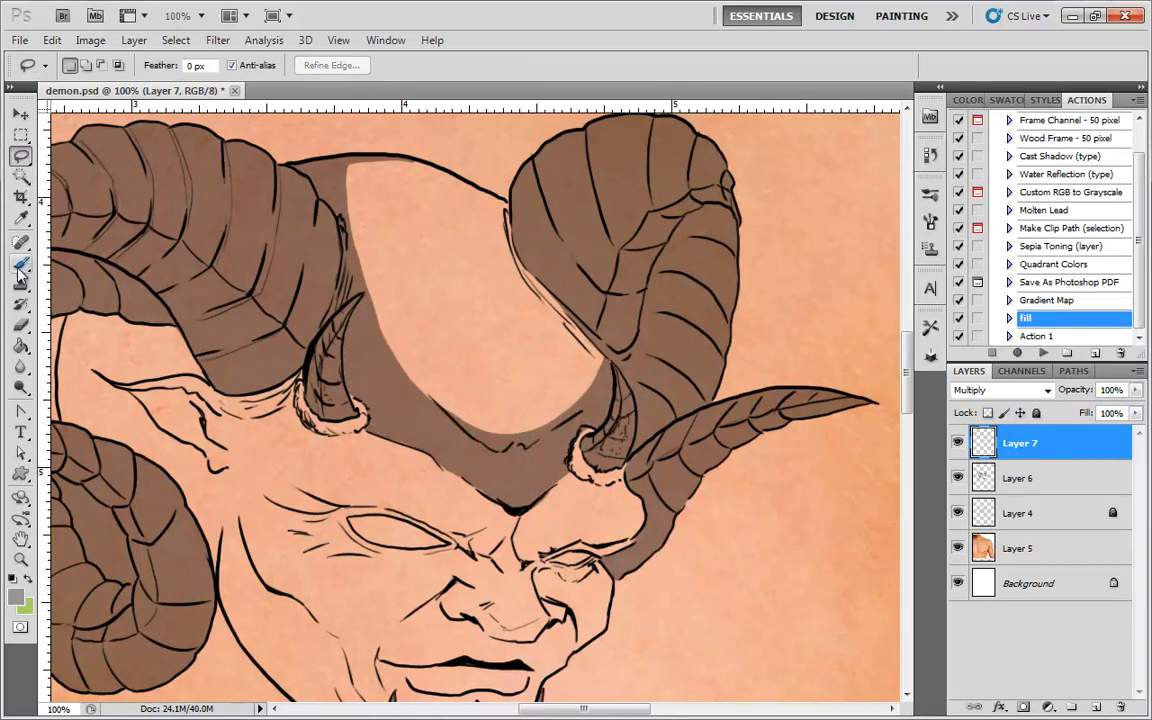
pyautogui.click(22, 263)
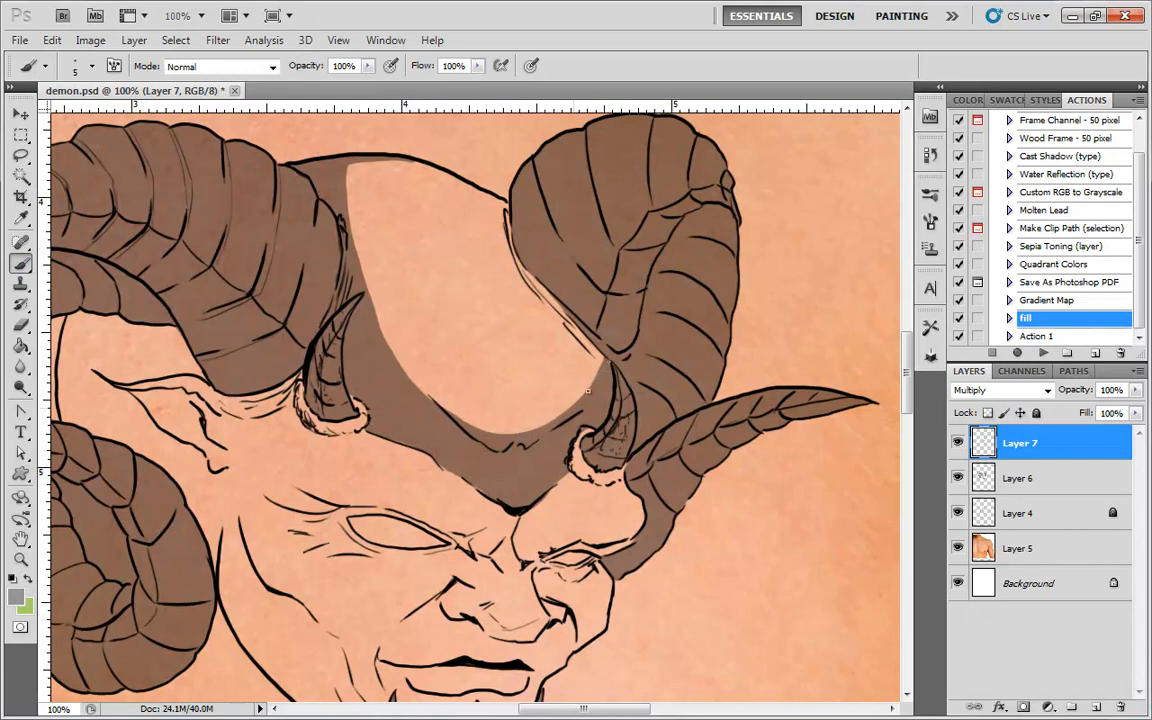
pyautogui.hotkey('ctrl', '-')
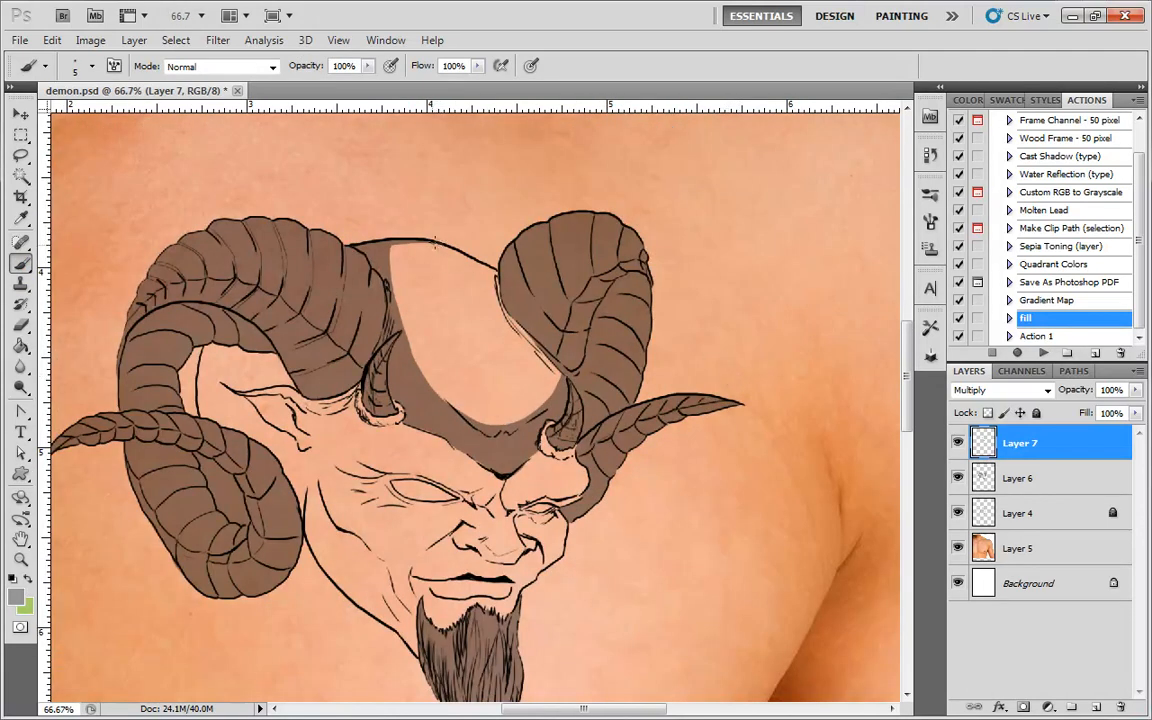
pyautogui.moveTo(425, 253)
pyautogui.mouseDown()
pyautogui.moveTo(477, 336)
pyautogui.moveTo(498, 306)
pyautogui.moveTo(428, 252)
pyautogui.mouseUp()
pyautogui.hotkey('ctrl', 'z')
pyautogui.moveTo(521, 344)
pyautogui.mouseDown()
pyautogui.moveTo(464, 370)
pyautogui.moveTo(522, 344)
pyautogui.mouseUp()
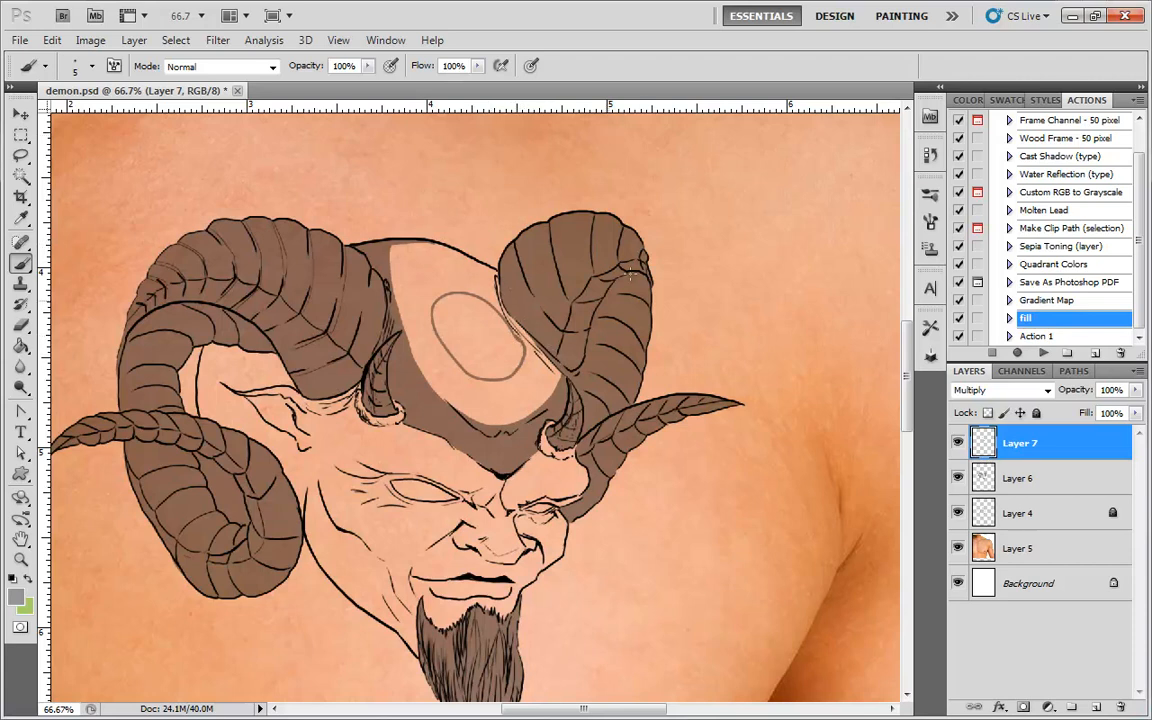
pyautogui.hotkey('ctrl', 'z')
# Outline a shadow shape on the brow above the larger eye, from the small horn's base to the nose bridge
pyautogui.scroll(-2, 512, 385)
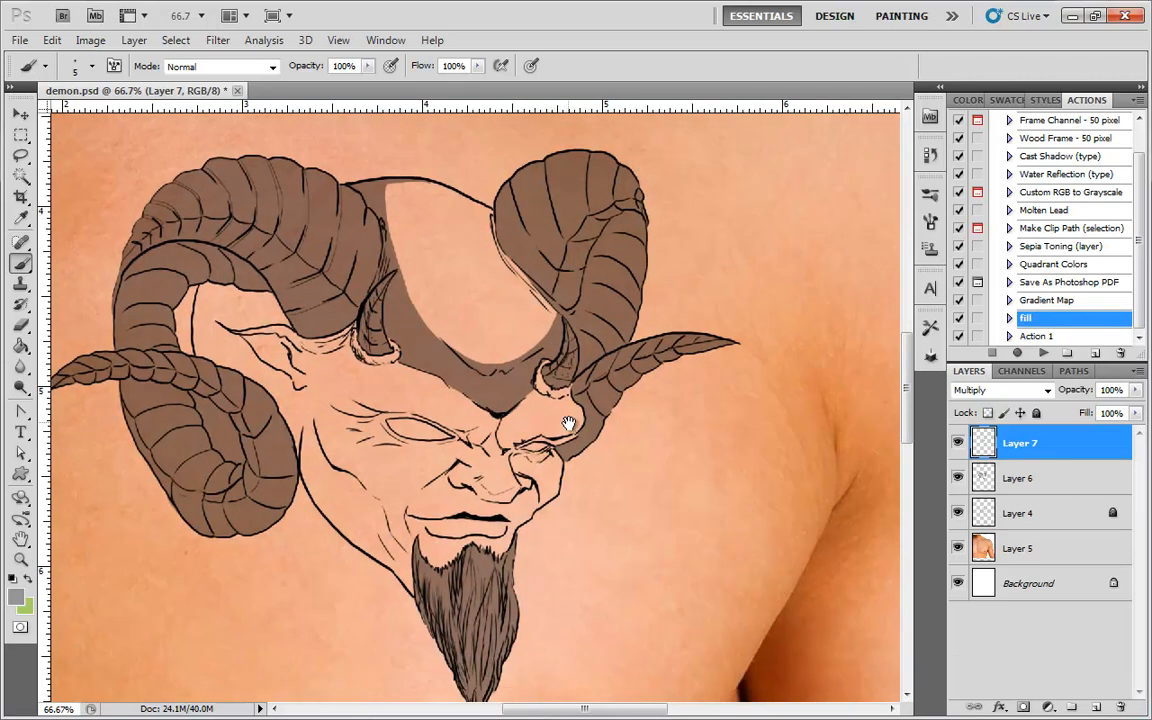
pyautogui.moveTo(568, 467); pyautogui.dragTo(571, 448)
pyautogui.hotkey('ctrl', '+')
pyautogui.hotkey('ctrl', '+')
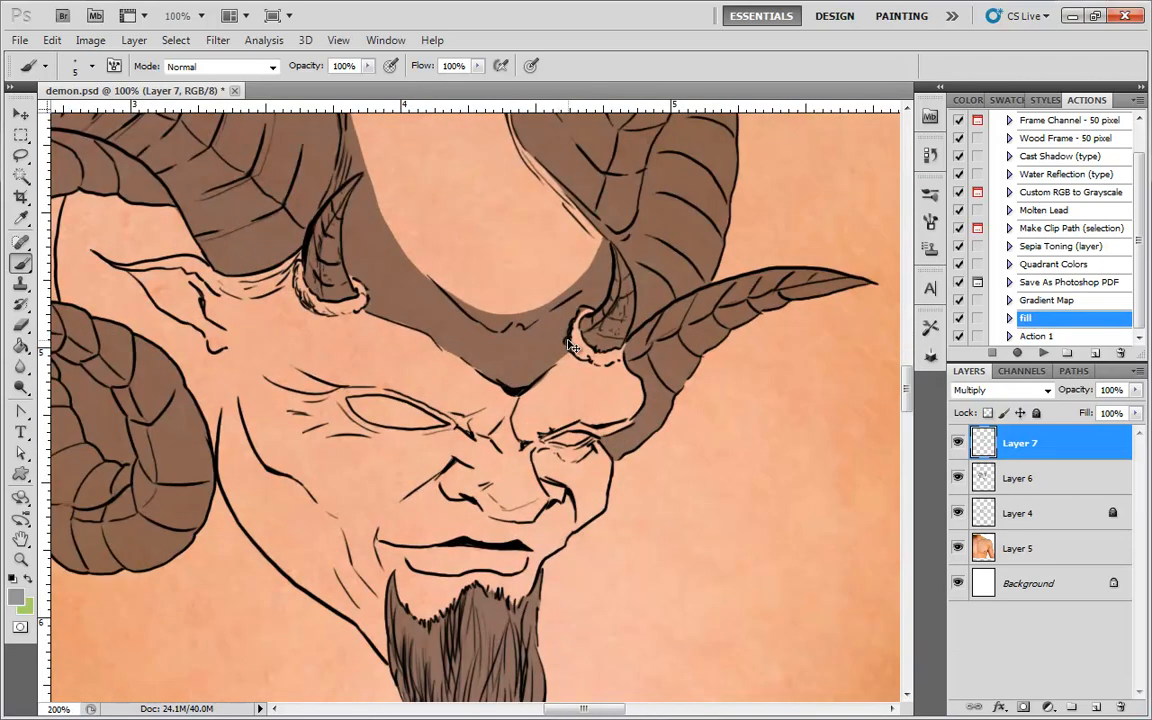
pyautogui.moveTo(545, 390)
pyautogui.mouseDown()
pyautogui.moveTo(522, 429)
pyautogui.moveTo(493, 431)
pyautogui.moveTo(226, 295)
pyautogui.moveTo(215, 248)
pyautogui.moveTo(250, 218)
pyautogui.mouseUp()
pyautogui.moveTo(517, 429)
pyautogui.mouseDown()
pyautogui.moveTo(617, 391)
pyautogui.moveTo(507, 376)
pyautogui.moveTo(401, 333)
pyautogui.moveTo(197, 331)
pyautogui.moveTo(176, 200)
pyautogui.moveTo(225, 163)
pyautogui.mouseUp()
pyautogui.moveTo(316, 162)
pyautogui.mouseDown()
pyautogui.moveTo(253, 179)
pyautogui.moveTo(214, 205)
pyautogui.moveTo(234, 185)
pyautogui.moveTo(180, 222)
pyautogui.mouseUp()
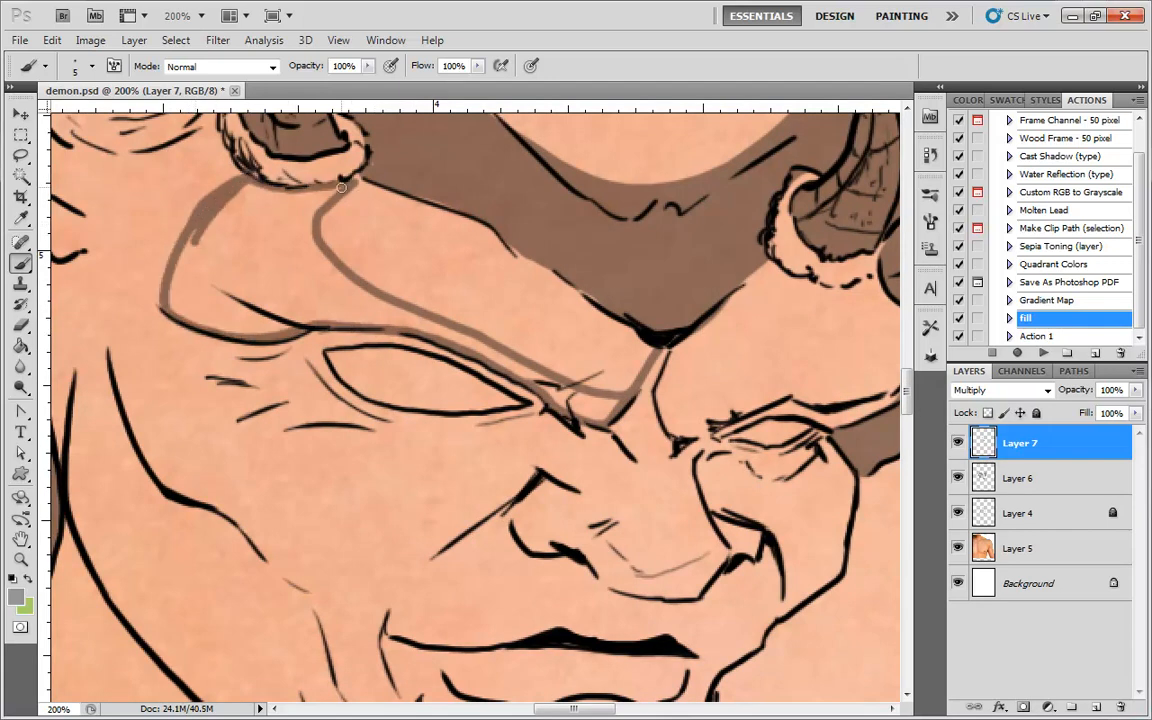
# Select the outlined brow shadow with the Magic Wand, run the "fill" action, deselect and return to the Brush
pyautogui.click(20, 175)
pyautogui.click(267, 294)
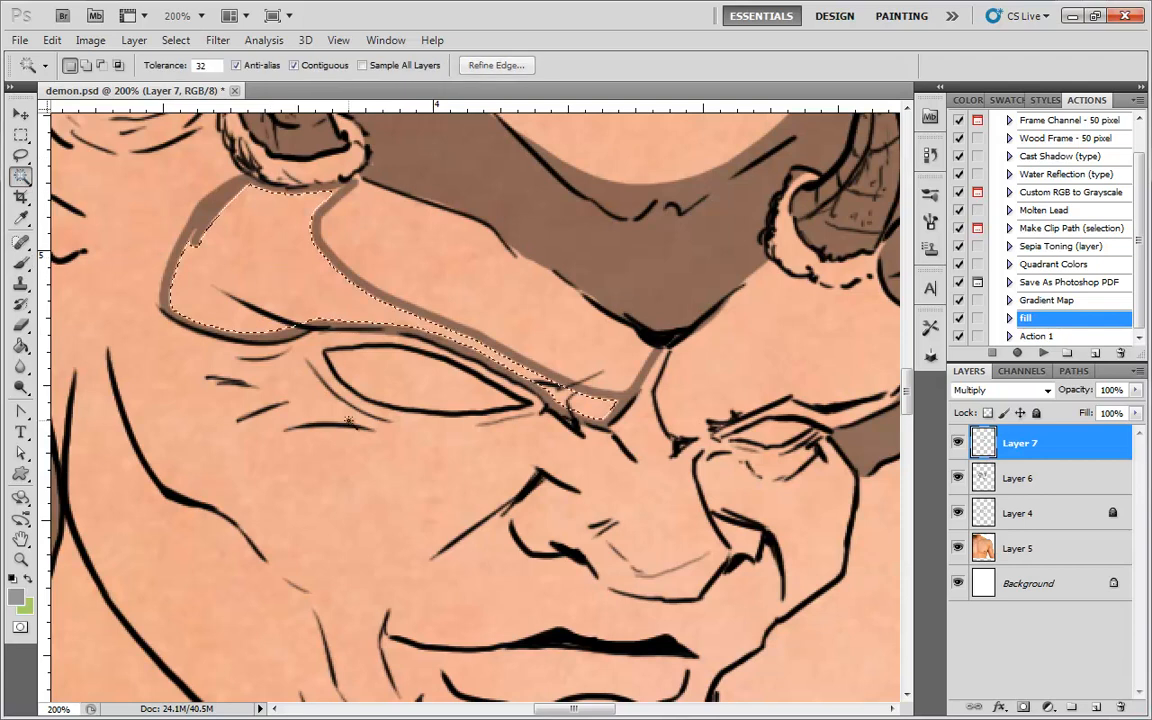
pyautogui.click(1044, 354)
pyautogui.click(22, 156)
pyautogui.click(90, 235)
pyautogui.click(22, 266)
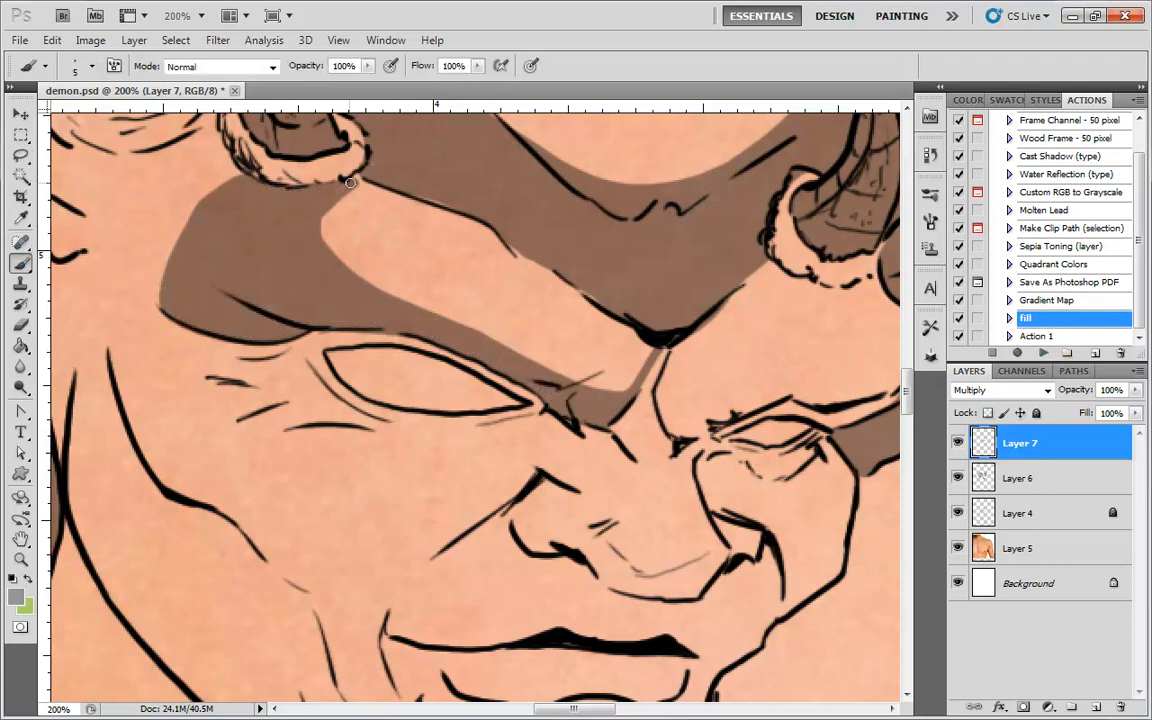
# Paint grey shading along the upper brow crease and down between the brows to the smaller eye's inner corner
pyautogui.moveTo(650, 352)
pyautogui.mouseDown()
pyautogui.moveTo(636, 385)
pyautogui.moveTo(641, 346)
pyautogui.moveTo(521, 258)
pyautogui.moveTo(591, 300)
pyautogui.moveTo(622, 328)
pyautogui.moveTo(471, 218)
pyautogui.moveTo(413, 199)
pyautogui.moveTo(369, 167)
pyautogui.mouseUp()
pyautogui.moveTo(740, 419); pyautogui.dragTo(497, 426)
pyautogui.moveTo(423, 359)
pyautogui.mouseDown()
pyautogui.moveTo(397, 404)
pyautogui.moveTo(434, 454)
pyautogui.mouseUp()
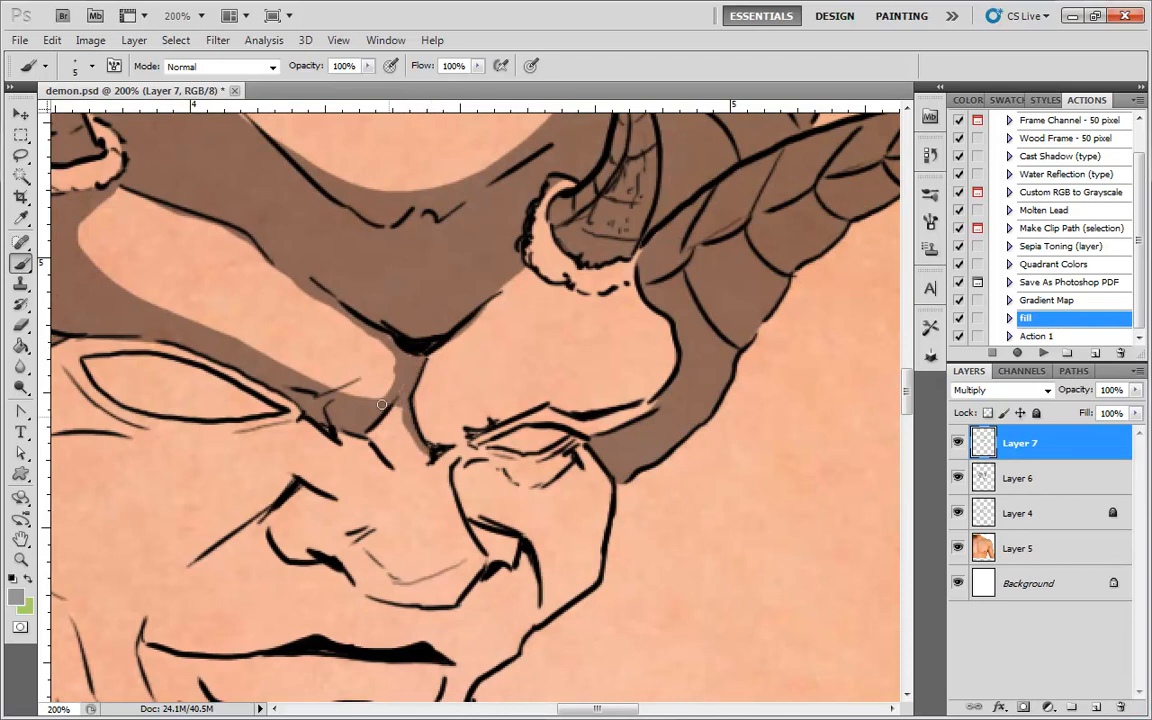
# Add grey shading strokes along the creases beneath the larger eye, at its inner corner and under the brow's outer end
pyautogui.hotkey('ctrl', '-')
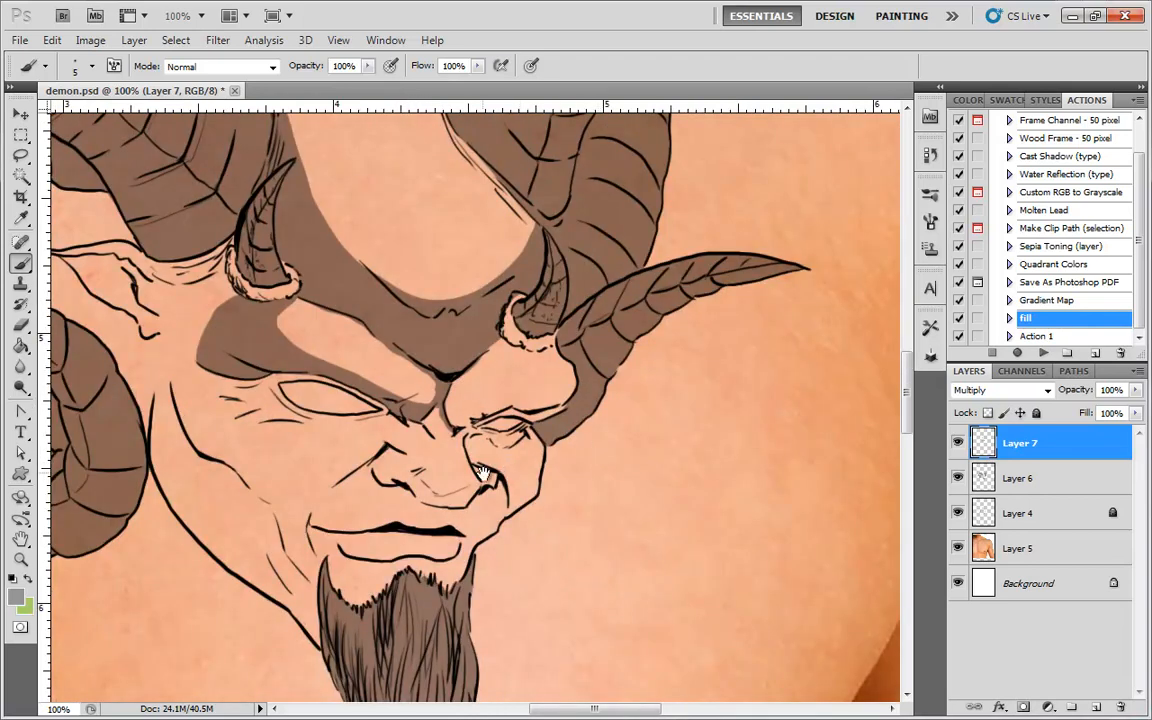
pyautogui.moveTo(450, 422); pyautogui.dragTo(492, 400)
pyautogui.hotkey('ctrl', '+')
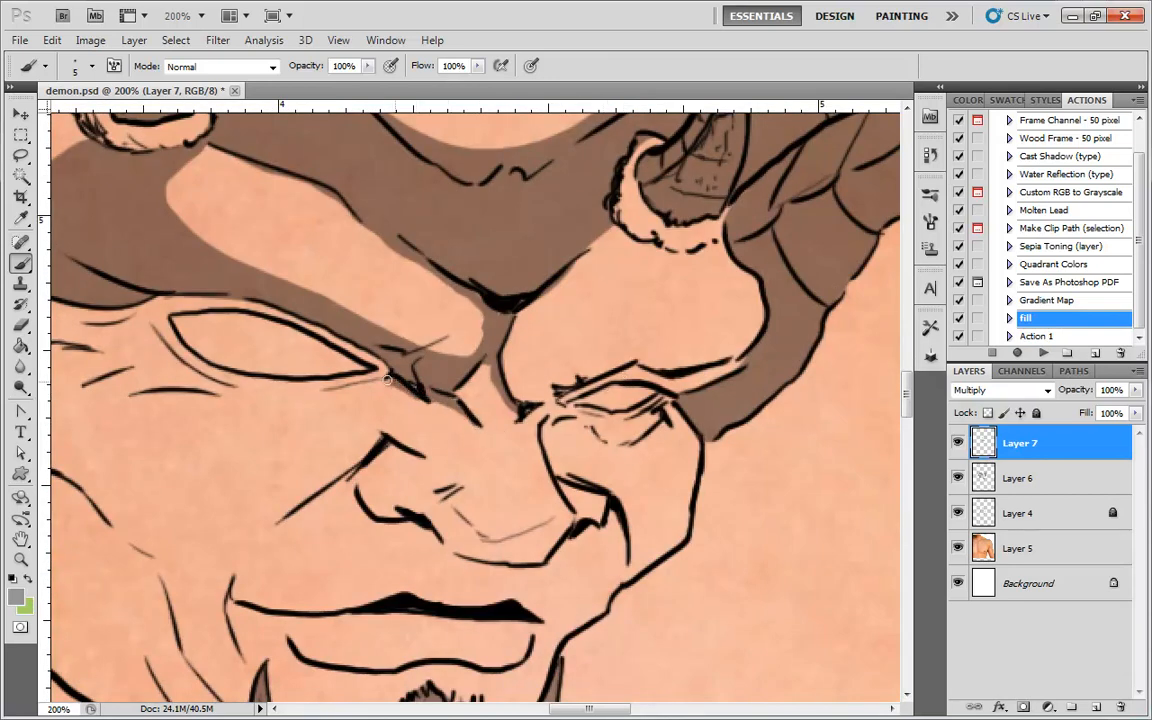
pyautogui.moveTo(282, 376); pyautogui.dragTo(438, 307)
pyautogui.moveTo(475, 410)
pyautogui.mouseDown()
pyautogui.moveTo(412, 372)
pyautogui.moveTo(401, 353)
pyautogui.moveTo(432, 388)
pyautogui.moveTo(369, 339)
pyautogui.mouseUp()
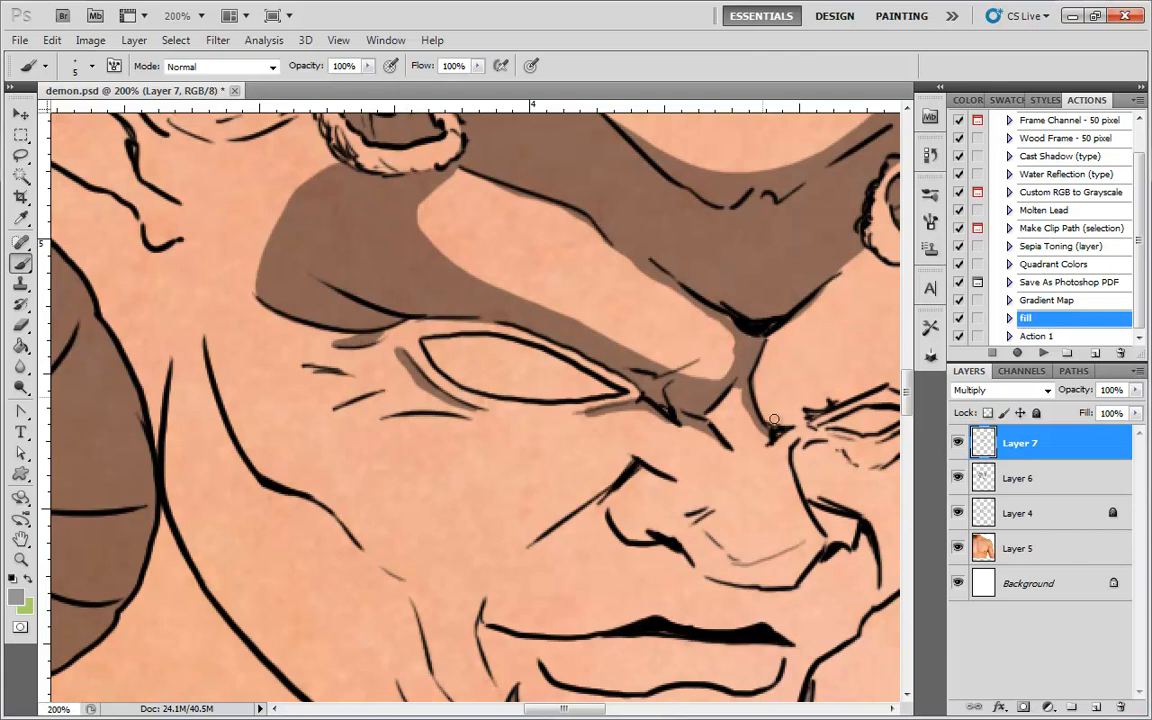
# Paint the shadow over the brow above the smaller eye, leaving a rounded highlight below the small horn
pyautogui.moveTo(812, 411); pyautogui.dragTo(674, 378)
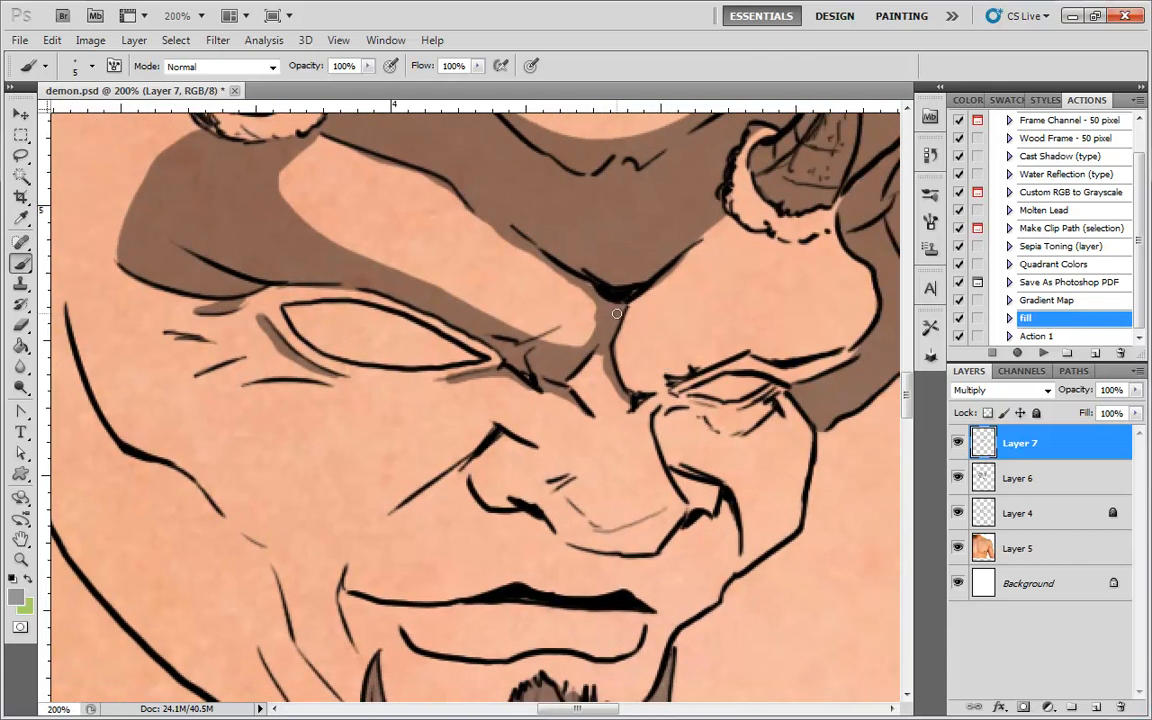
pyautogui.moveTo(599, 349)
pyautogui.mouseDown()
pyautogui.moveTo(628, 410)
pyautogui.moveTo(672, 398)
pyautogui.moveTo(631, 403)
pyautogui.moveTo(659, 392)
pyautogui.mouseUp()
pyautogui.moveTo(876, 295)
pyautogui.mouseDown()
pyautogui.moveTo(835, 333)
pyautogui.moveTo(722, 331)
pyautogui.moveTo(687, 254)
pyautogui.moveTo(728, 218)
pyautogui.mouseUp()
pyautogui.moveTo(686, 264)
pyautogui.mouseDown()
pyautogui.moveTo(618, 324)
pyautogui.moveTo(726, 214)
pyautogui.moveTo(646, 284)
pyautogui.moveTo(616, 336)
pyautogui.moveTo(630, 324)
pyautogui.moveTo(633, 378)
pyautogui.moveTo(665, 355)
pyautogui.moveTo(637, 394)
pyautogui.moveTo(716, 356)
pyautogui.moveTo(805, 356)
pyautogui.moveTo(862, 333)
pyautogui.moveTo(881, 300)
pyautogui.moveTo(837, 343)
pyautogui.moveTo(788, 354)
pyautogui.moveTo(688, 330)
pyautogui.moveTo(668, 286)
pyautogui.moveTo(628, 338)
pyautogui.moveTo(667, 324)
pyautogui.moveTo(677, 280)
pyautogui.moveTo(639, 343)
pyautogui.moveTo(639, 310)
pyautogui.moveTo(622, 343)
pyautogui.moveTo(653, 366)
pyautogui.moveTo(703, 352)
pyautogui.mouseUp()
pyautogui.moveTo(807, 294); pyautogui.dragTo(720, 345)
pyautogui.moveTo(749, 291)
pyautogui.mouseDown()
pyautogui.moveTo(778, 331)
pyautogui.moveTo(578, 250)
pyautogui.moveTo(660, 270)
pyautogui.moveTo(647, 274)
pyautogui.mouseUp()
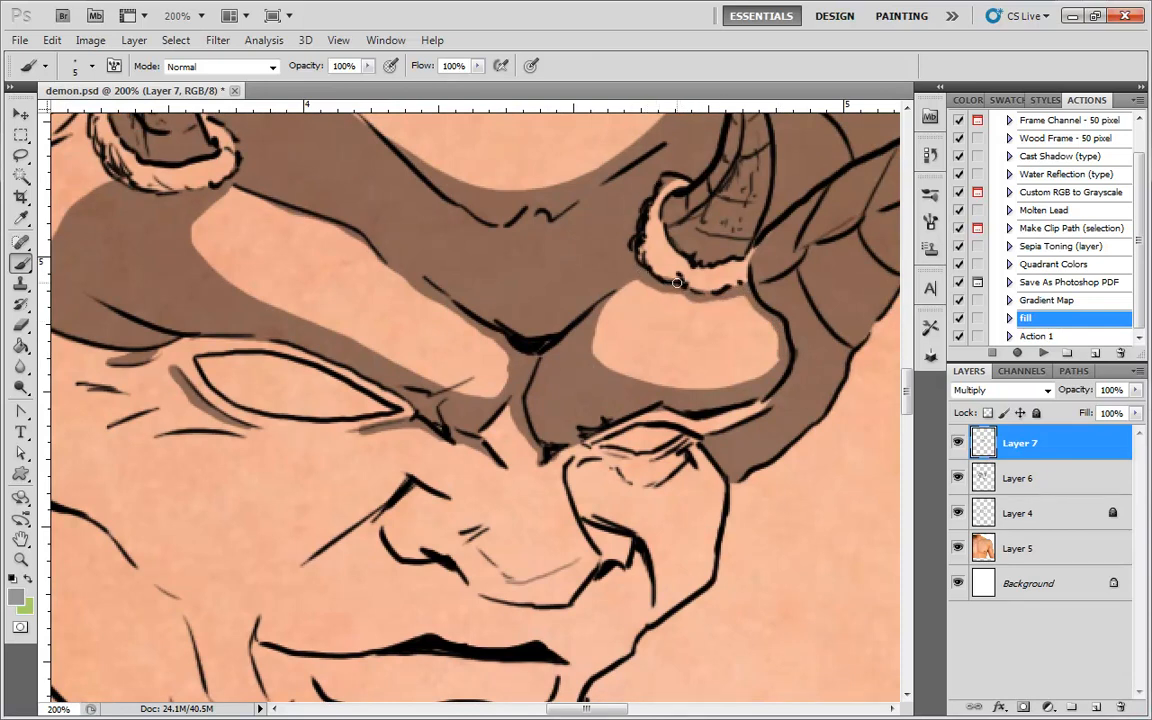
# Paint shading around the base of the small horn above the larger eye, joining it to the brow shadow
pyautogui.moveTo(124, 229); pyautogui.dragTo(334, 356)
pyautogui.moveTo(309, 199)
pyautogui.mouseDown()
pyautogui.moveTo(297, 230)
pyautogui.moveTo(305, 300)
pyautogui.moveTo(280, 175)
pyautogui.moveTo(250, 206)
pyautogui.moveTo(285, 210)
pyautogui.moveTo(215, 222)
pyautogui.moveTo(255, 212)
pyautogui.moveTo(276, 245)
pyautogui.mouseUp()
pyautogui.moveTo(240, 274)
pyautogui.mouseDown()
pyautogui.moveTo(292, 241)
pyautogui.moveTo(213, 285)
pyautogui.mouseUp()
pyautogui.moveTo(531, 340); pyautogui.dragTo(483, 420)
pyautogui.moveTo(256, 304)
pyautogui.mouseDown()
pyautogui.moveTo(258, 348)
pyautogui.moveTo(278, 377)
pyautogui.moveTo(328, 392)
pyautogui.moveTo(318, 393)
pyautogui.moveTo(377, 385)
pyautogui.moveTo(397, 354)
pyautogui.moveTo(368, 325)
pyautogui.moveTo(381, 343)
pyautogui.moveTo(368, 328)
pyautogui.moveTo(378, 350)
pyautogui.moveTo(340, 367)
pyautogui.mouseUp()
pyautogui.moveTo(450, 386); pyautogui.dragTo(554, 431)
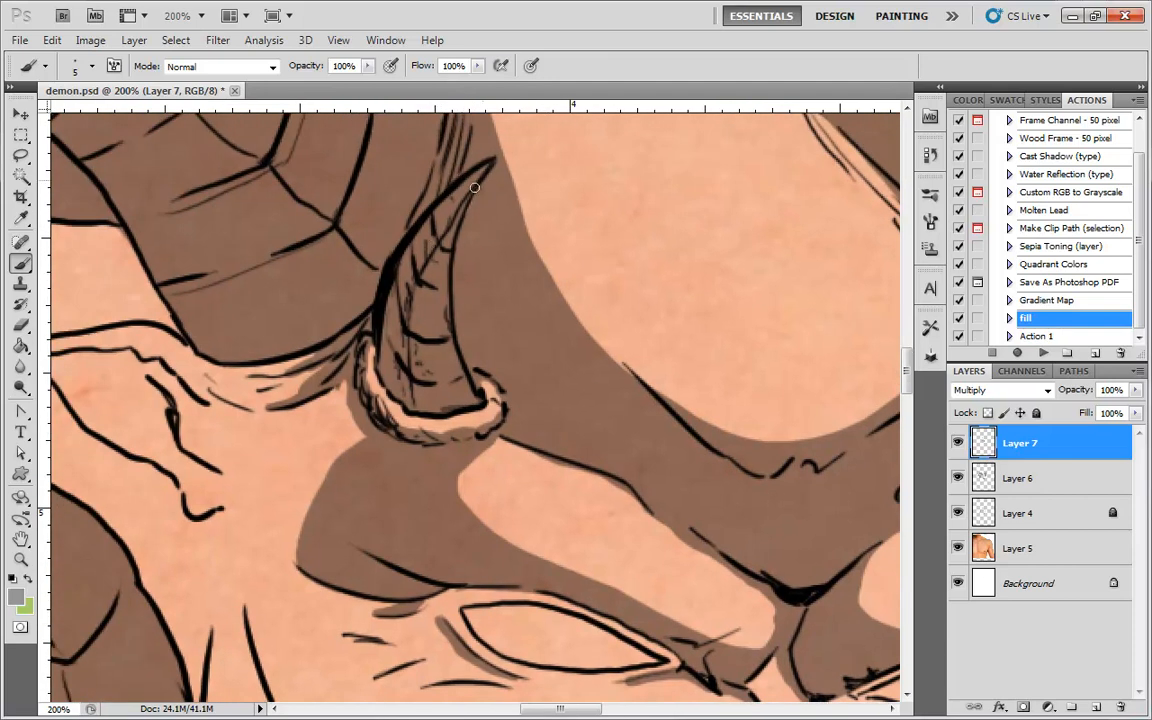
# Darken the outer side of that small horn and shade its furry base ring and the tapering fold toward the ear
pyautogui.moveTo(479, 167)
pyautogui.mouseDown()
pyautogui.moveTo(443, 195)
pyautogui.moveTo(442, 220)
pyautogui.moveTo(486, 165)
pyautogui.moveTo(399, 271)
pyautogui.moveTo(405, 402)
pyautogui.moveTo(381, 328)
pyautogui.moveTo(394, 371)
pyautogui.mouseUp()
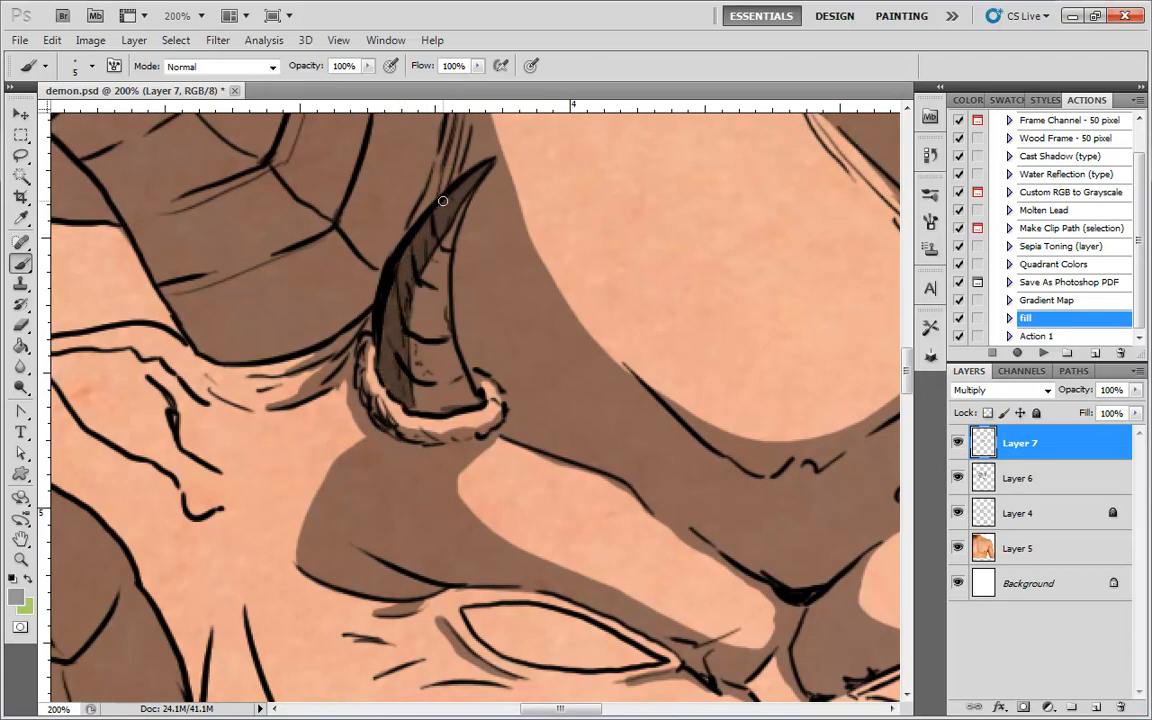
pyautogui.moveTo(421, 283)
pyautogui.mouseDown()
pyautogui.moveTo(418, 341)
pyautogui.moveTo(419, 284)
pyautogui.moveTo(415, 333)
pyautogui.moveTo(462, 206)
pyautogui.moveTo(415, 308)
pyautogui.moveTo(426, 381)
pyautogui.moveTo(451, 406)
pyautogui.moveTo(411, 340)
pyautogui.moveTo(416, 385)
pyautogui.mouseUp()
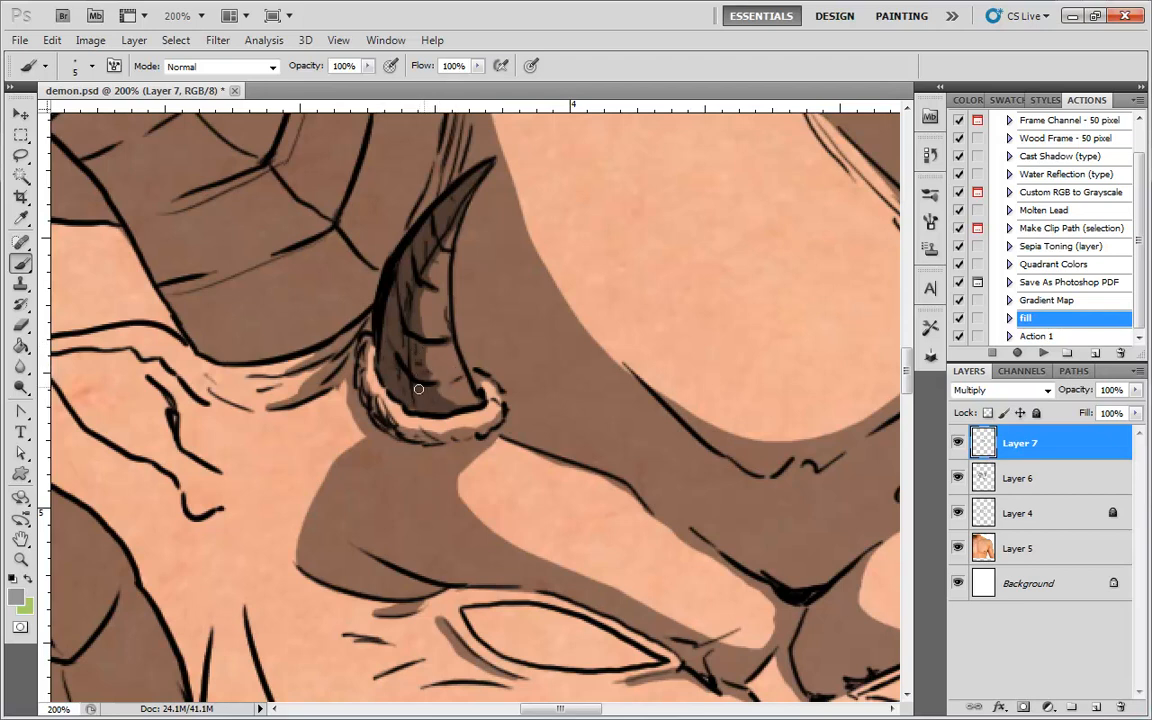
pyautogui.moveTo(450, 410)
pyautogui.mouseDown()
pyautogui.moveTo(373, 428)
pyautogui.moveTo(391, 400)
pyautogui.moveTo(363, 396)
pyautogui.moveTo(362, 344)
pyautogui.mouseUp()
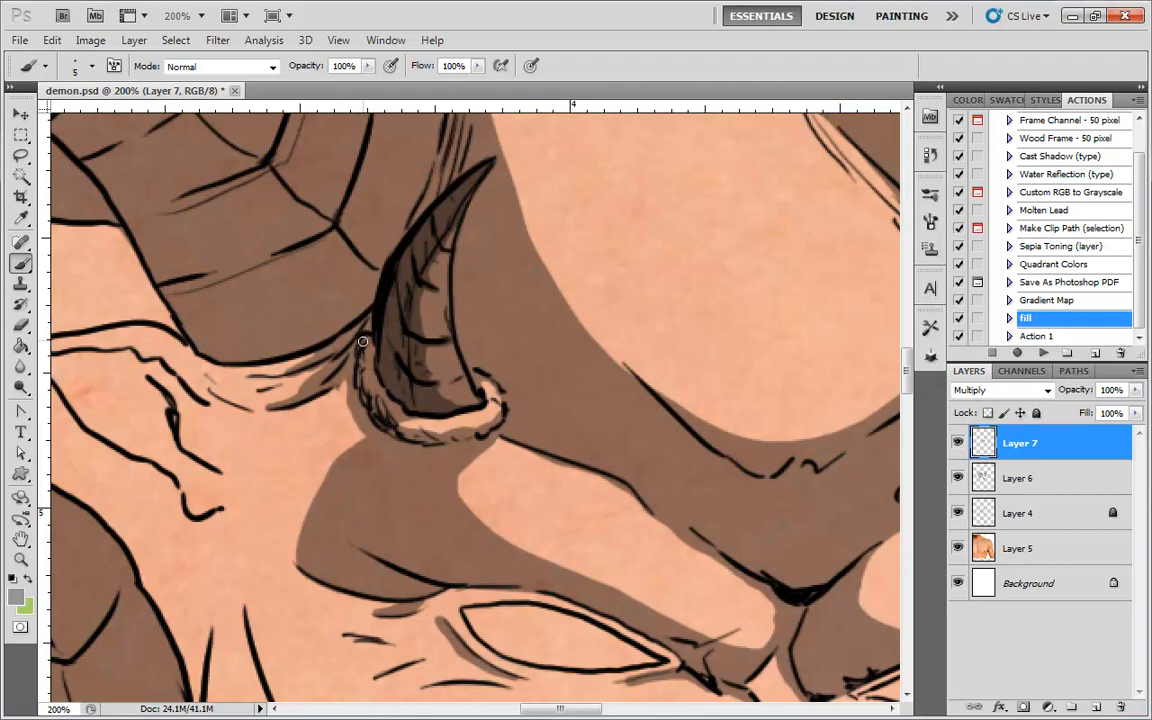
pyautogui.moveTo(230, 392)
pyautogui.mouseDown()
pyautogui.moveTo(200, 420)
pyautogui.moveTo(183, 472)
pyautogui.moveTo(331, 427)
pyautogui.moveTo(295, 382)
pyautogui.moveTo(320, 350)
pyautogui.moveTo(268, 378)
pyautogui.moveTo(345, 409)
pyautogui.moveTo(222, 390)
pyautogui.moveTo(231, 413)
pyautogui.moveTo(186, 408)
pyautogui.moveTo(245, 378)
pyautogui.moveTo(190, 410)
pyautogui.moveTo(272, 428)
pyautogui.mouseUp()
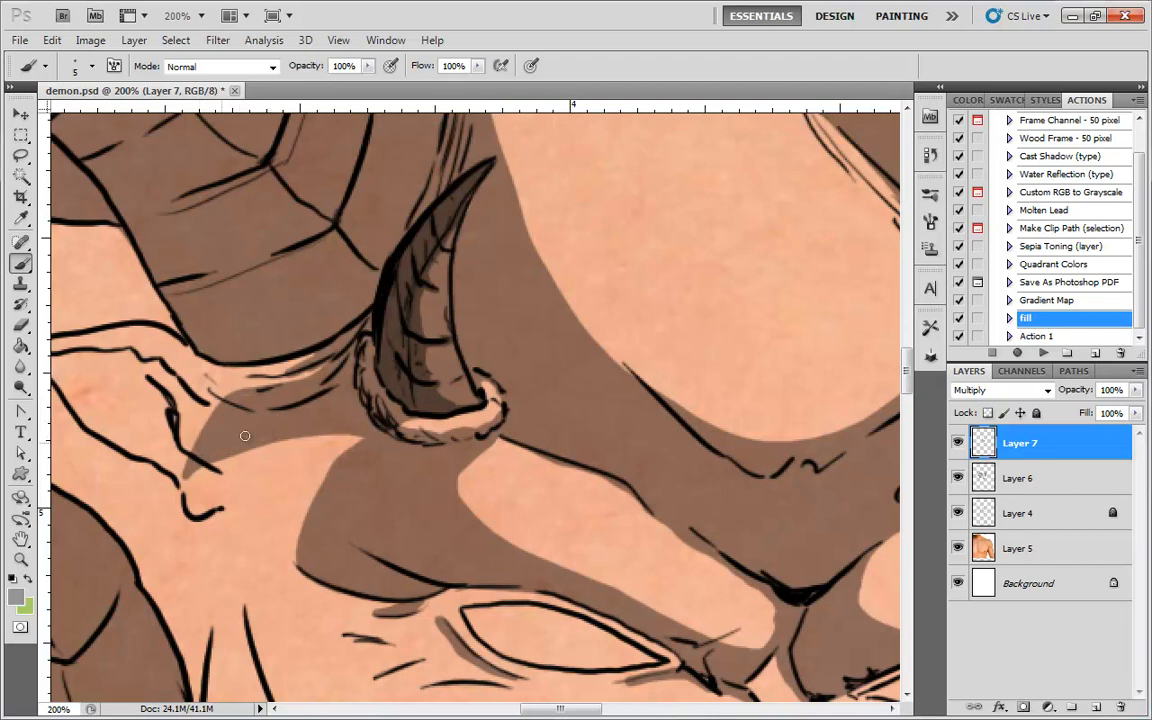
pyautogui.hotkey('ctrl', '-')
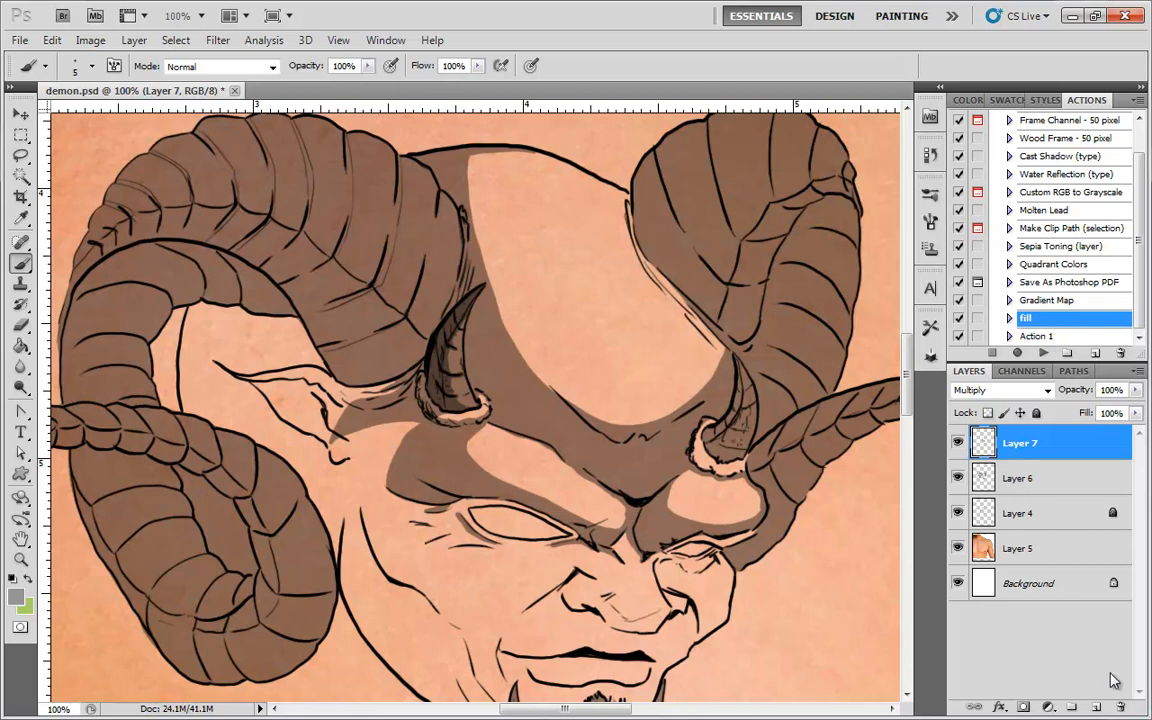
# Add a new layer above Layer 7 and set its blend mode to Multiply
pyautogui.click(1097, 708)
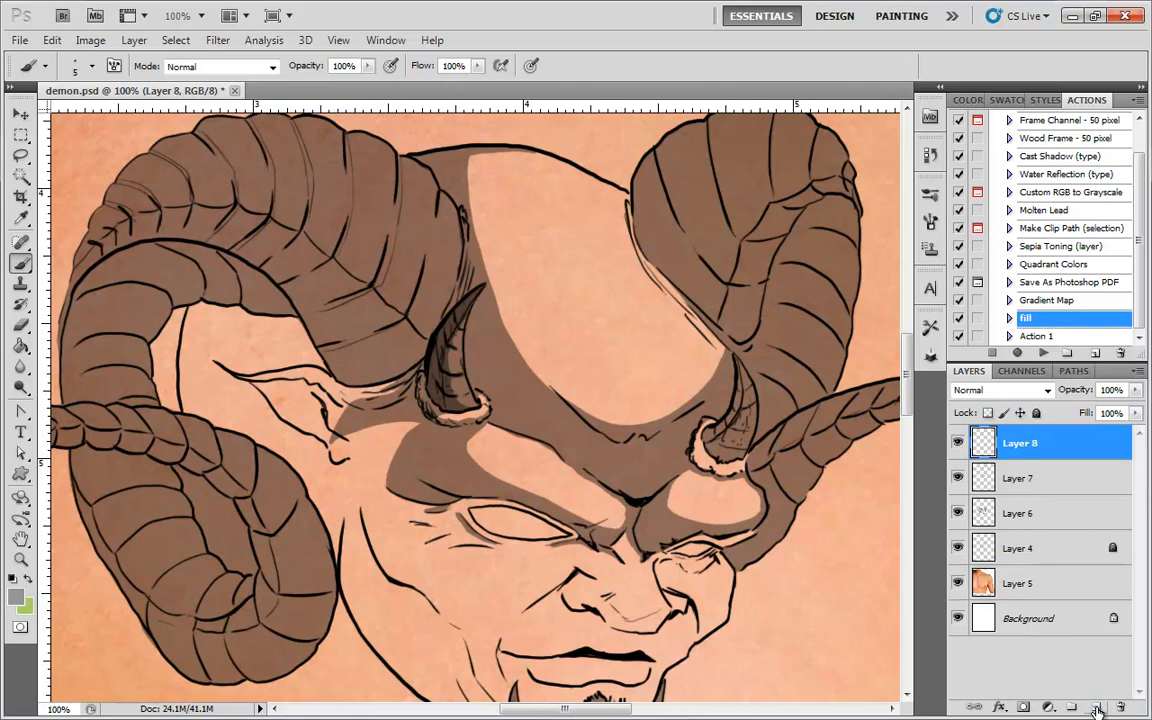
pyautogui.click(1053, 396)
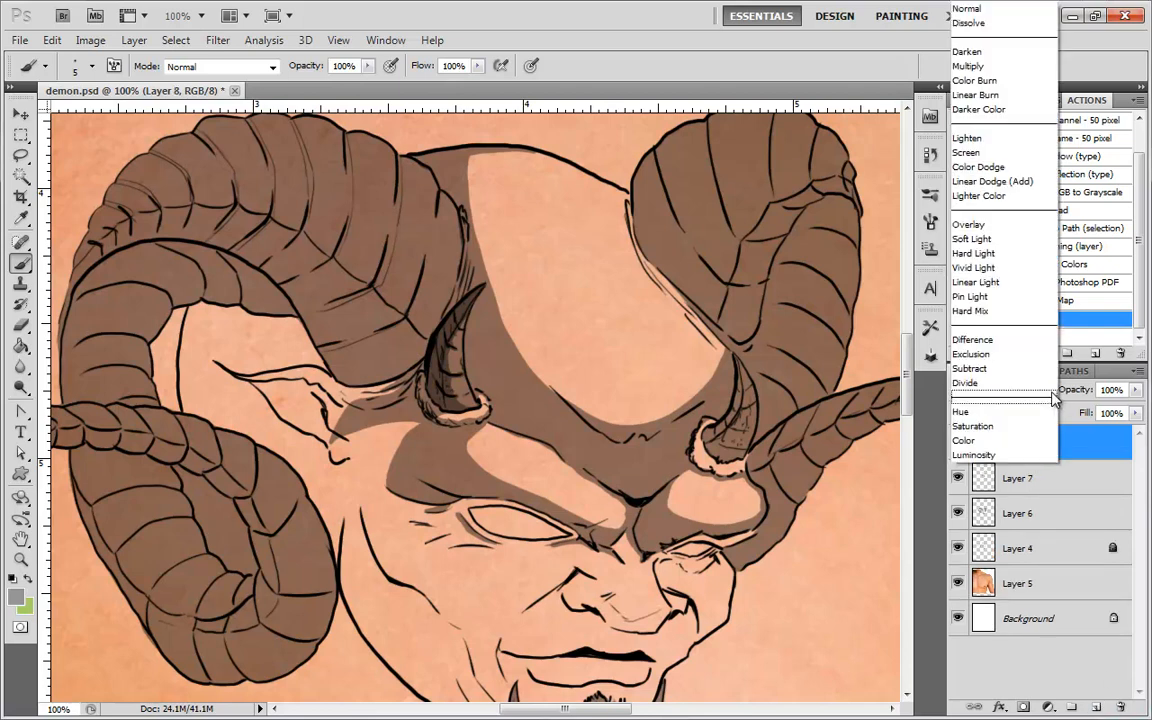
pyautogui.click(975, 64)
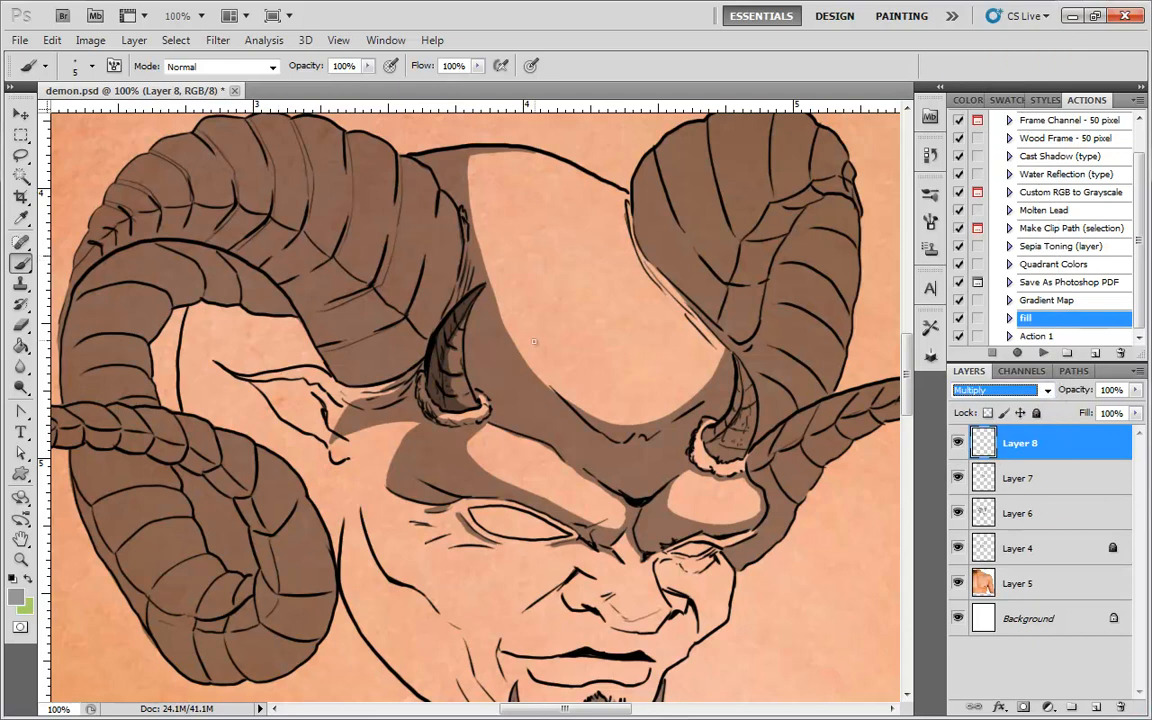
# Paint a second, darker tone over the shadow between the small horn's base ring and the ear
pyautogui.hotkey('ctrl', '+')
pyautogui.hotkey('ctrl', '+')
pyautogui.moveTo(454, 243)
pyautogui.mouseDown()
pyautogui.moveTo(609, 255)
pyautogui.moveTo(750, 224)
pyautogui.mouseUp()
pyautogui.moveTo(648, 423)
pyautogui.mouseDown()
pyautogui.moveTo(446, 437)
pyautogui.moveTo(342, 485)
pyautogui.moveTo(333, 472)
pyautogui.moveTo(368, 414)
pyautogui.moveTo(412, 375)
pyautogui.moveTo(555, 327)
pyautogui.moveTo(628, 258)
pyautogui.moveTo(566, 330)
pyautogui.moveTo(443, 372)
pyautogui.moveTo(450, 365)
pyautogui.moveTo(376, 418)
pyautogui.moveTo(344, 470)
pyautogui.moveTo(404, 425)
pyautogui.moveTo(475, 401)
pyautogui.moveTo(495, 363)
pyautogui.moveTo(380, 430)
pyautogui.moveTo(617, 418)
pyautogui.moveTo(658, 398)
pyautogui.moveTo(556, 412)
pyautogui.moveTo(640, 406)
pyautogui.moveTo(643, 395)
pyautogui.moveTo(572, 397)
pyautogui.moveTo(600, 376)
pyautogui.moveTo(632, 376)
pyautogui.moveTo(606, 298)
pyautogui.moveTo(603, 326)
pyautogui.moveTo(519, 369)
pyautogui.moveTo(523, 386)
pyautogui.moveTo(612, 366)
pyautogui.mouseUp()
pyautogui.press('space')
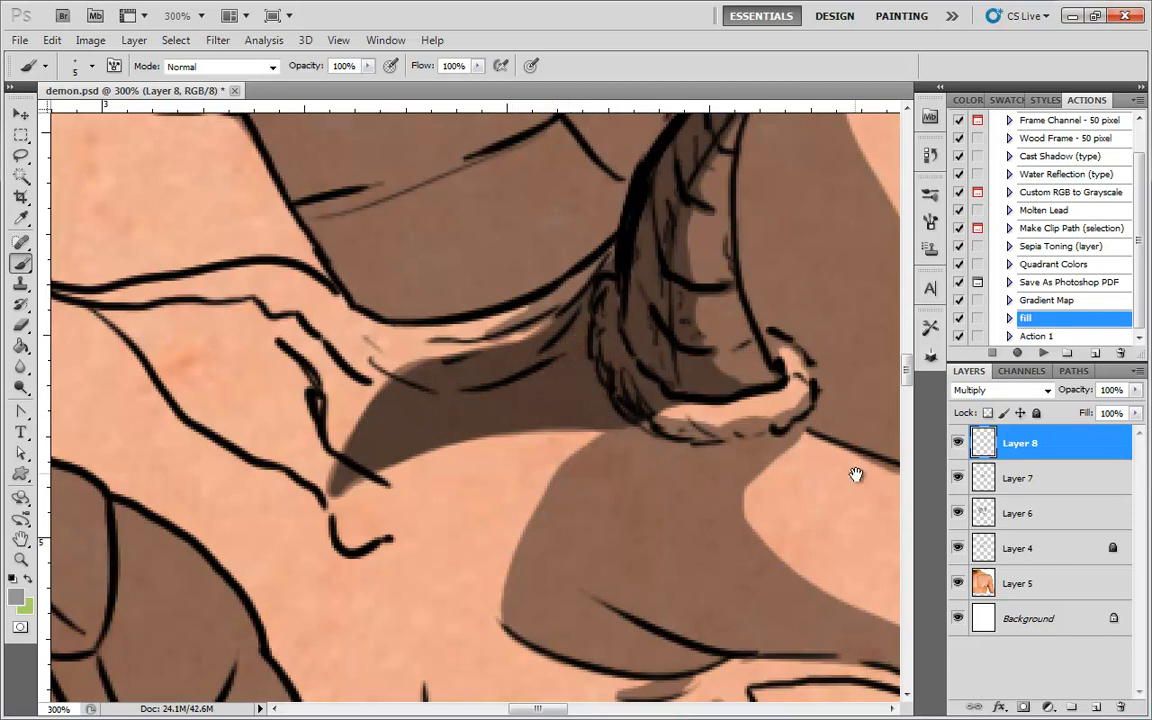
# Paint a darker tone along the outer and lower edges of the brow shadow above the larger eye
pyautogui.moveTo(841, 417); pyautogui.dragTo(561, 249)
pyautogui.moveTo(793, 493); pyautogui.dragTo(779, 466)
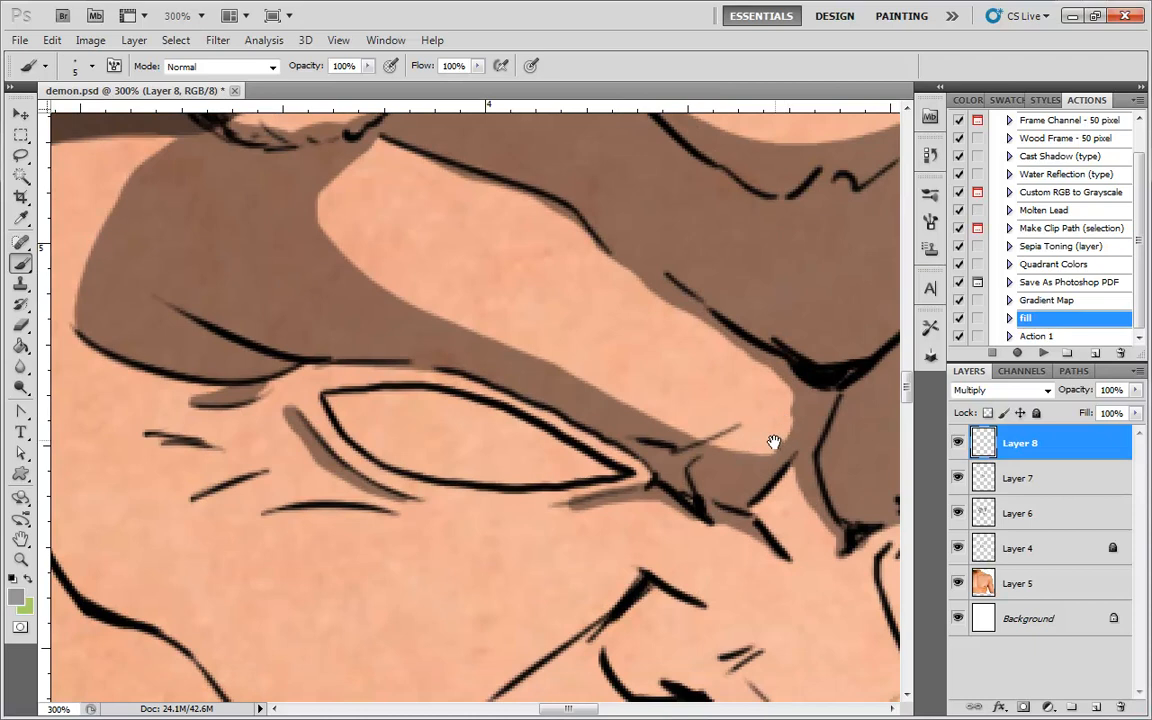
pyautogui.moveTo(840, 538); pyautogui.dragTo(522, 442)
pyautogui.moveTo(521, 297)
pyautogui.mouseDown()
pyautogui.moveTo(476, 359)
pyautogui.moveTo(495, 341)
pyautogui.moveTo(483, 356)
pyautogui.moveTo(528, 449)
pyautogui.mouseUp()
pyautogui.hotkey('ctrl', '-')
pyautogui.hotkey('ctrl', '-')
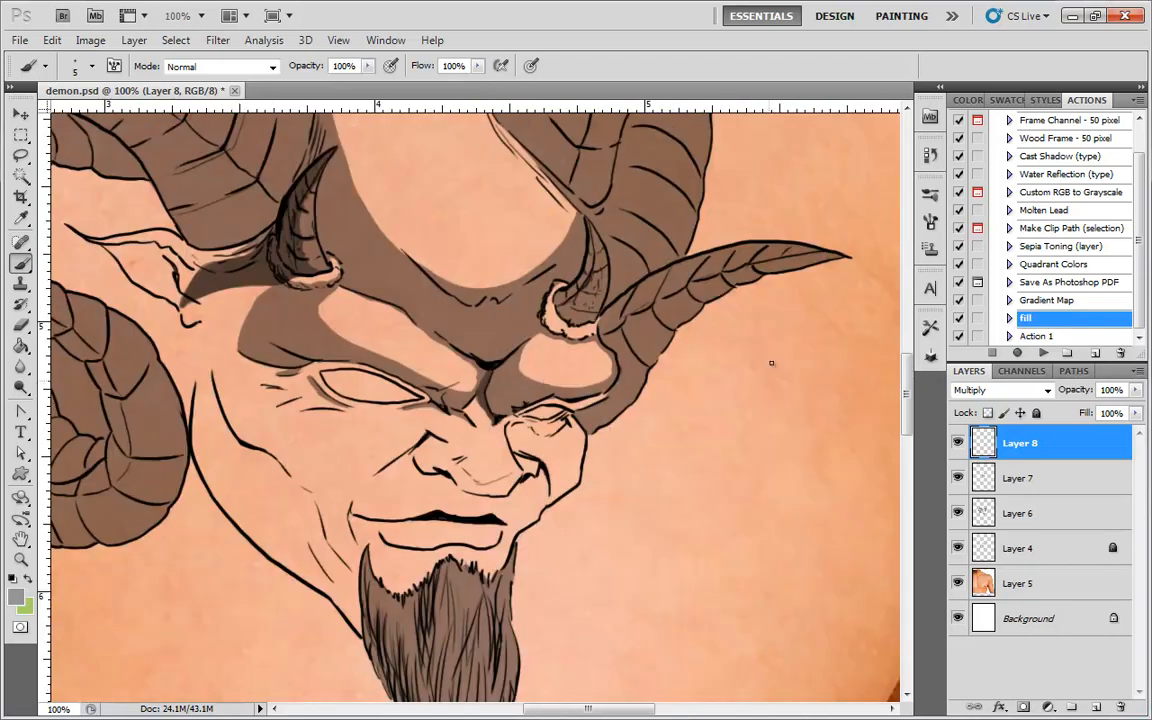
pyautogui.hotkey('ctrl', '+')
pyautogui.moveTo(264, 436); pyautogui.dragTo(714, 527)
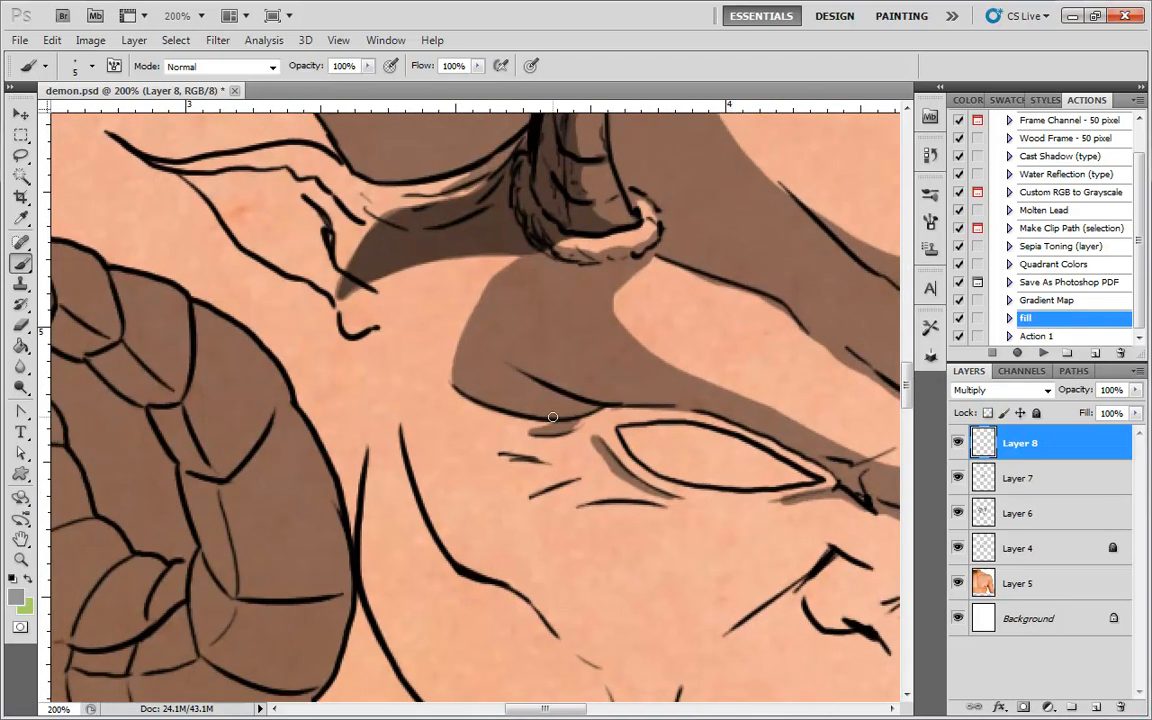
pyautogui.moveTo(595, 412)
pyautogui.mouseDown()
pyautogui.moveTo(504, 409)
pyautogui.moveTo(466, 381)
pyautogui.moveTo(484, 314)
pyautogui.moveTo(529, 252)
pyautogui.moveTo(476, 311)
pyautogui.moveTo(456, 372)
pyautogui.mouseUp()
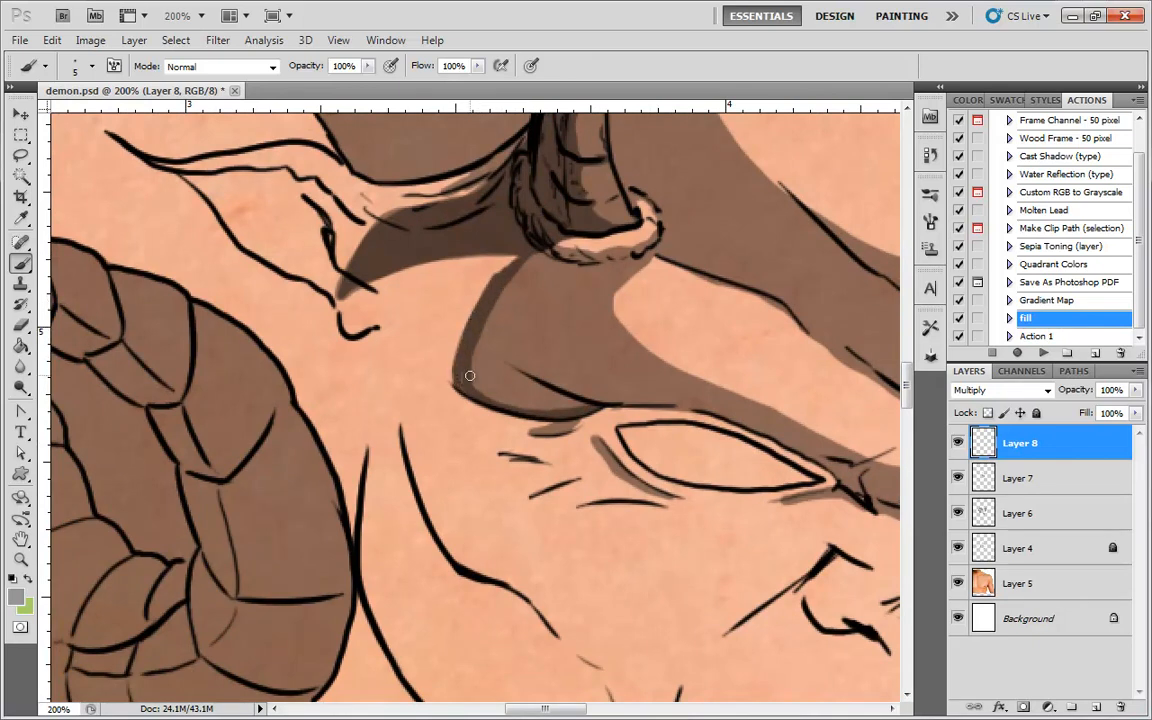
pyautogui.moveTo(586, 411)
pyautogui.mouseDown()
pyautogui.moveTo(563, 399)
pyautogui.moveTo(591, 404)
pyautogui.moveTo(573, 398)
pyautogui.mouseUp()
pyautogui.hotkey('ctrl', 'z')
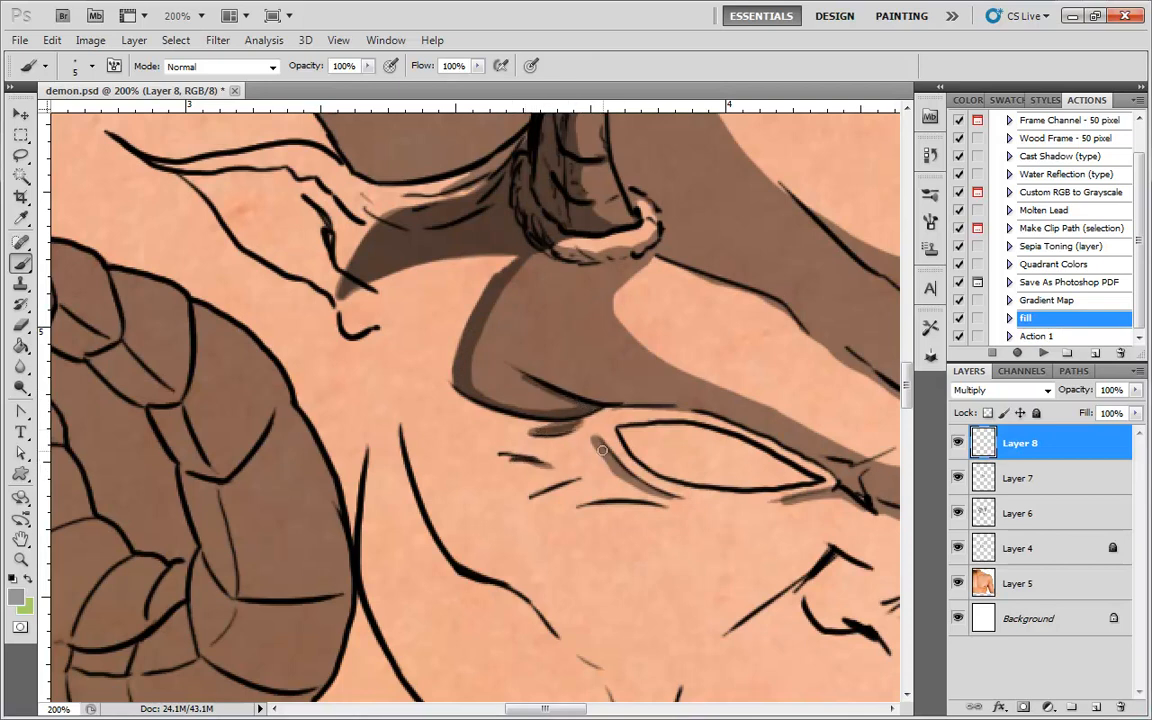
# Draw a grey oval outline in the middle of the forehead and trace grey along the forehead's side edges beside both ram horns
pyautogui.moveTo(861, 484); pyautogui.dragTo(690, 342)
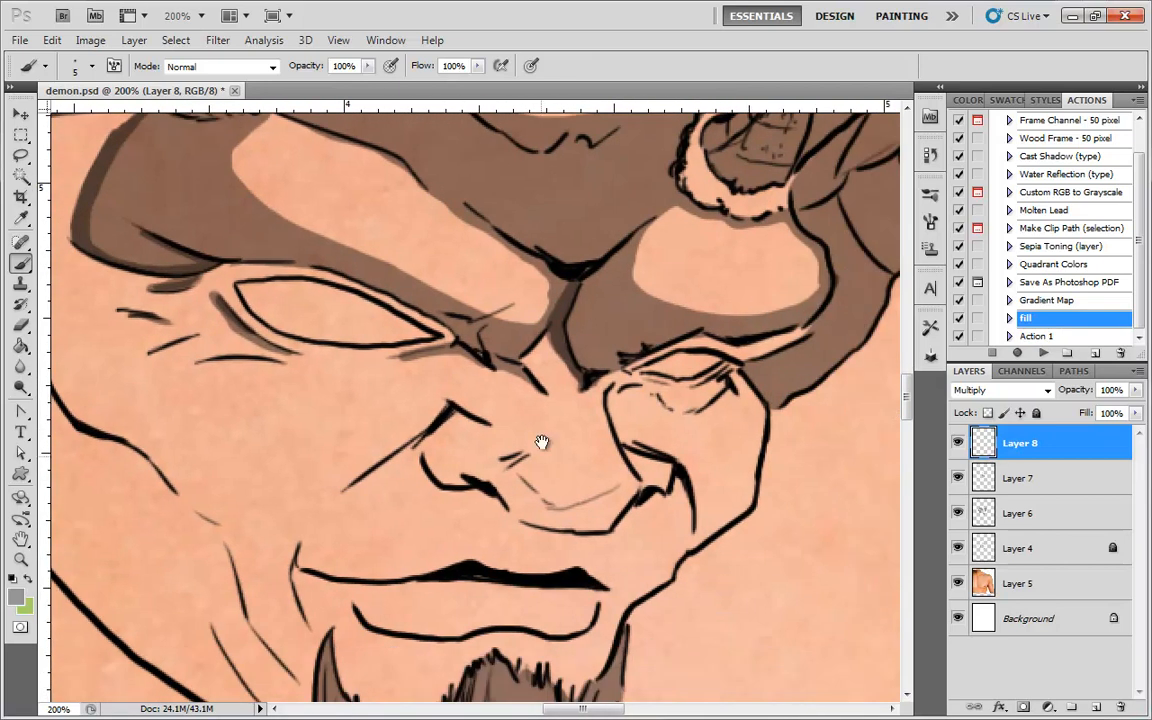
pyautogui.hotkey('ctrl', '-')
pyautogui.moveTo(580, 384); pyautogui.dragTo(607, 480)
pyautogui.scroll(3, 650, 470)
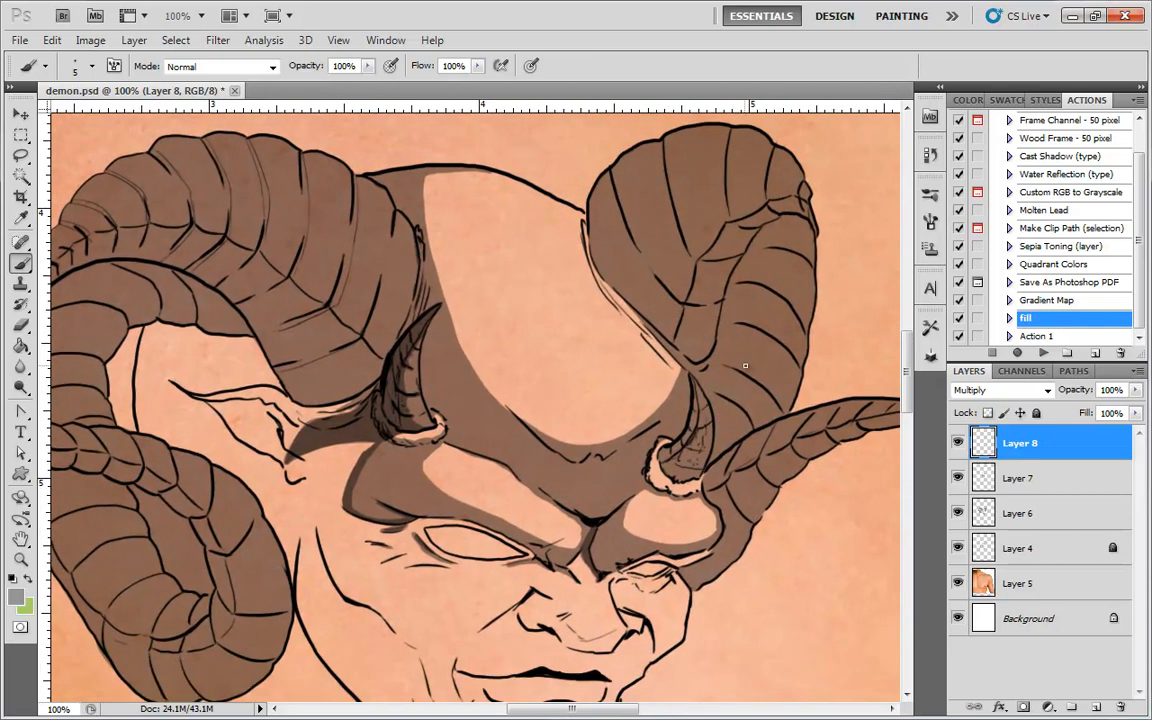
pyautogui.moveTo(594, 301)
pyautogui.mouseDown()
pyautogui.moveTo(514, 226)
pyautogui.moveTo(480, 251)
pyautogui.moveTo(507, 345)
pyautogui.moveTo(549, 384)
pyautogui.moveTo(602, 386)
pyautogui.moveTo(599, 316)
pyautogui.mouseUp()
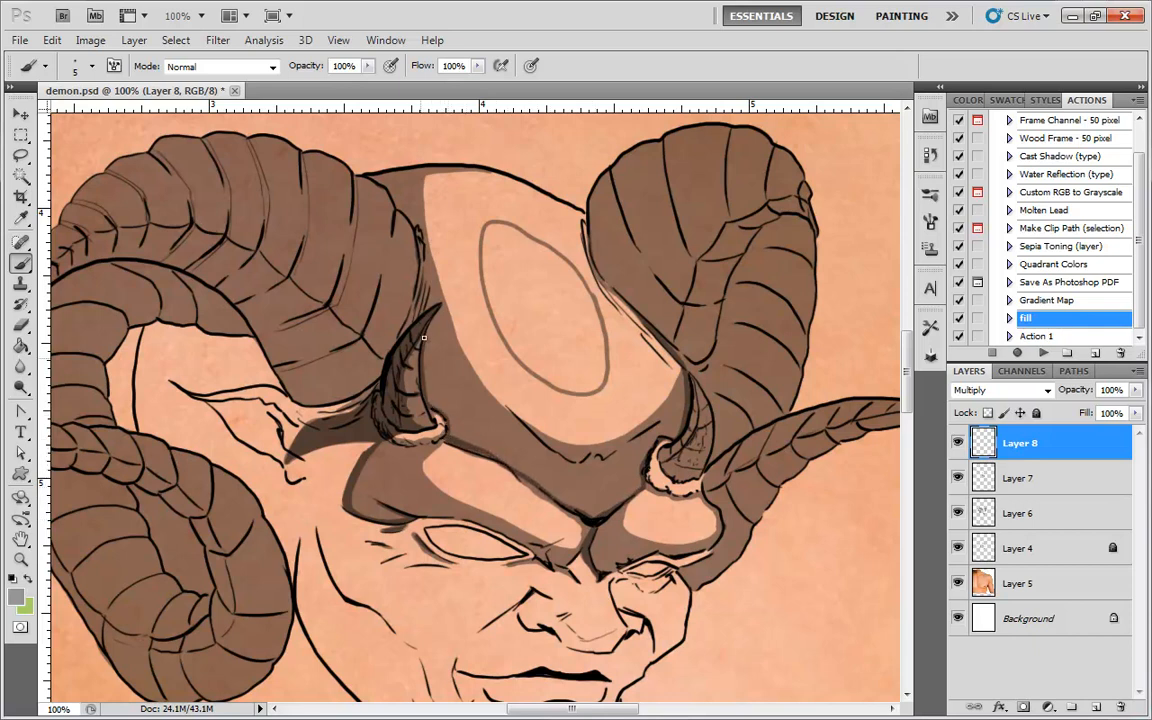
pyautogui.moveTo(428, 301); pyautogui.dragTo(419, 235)
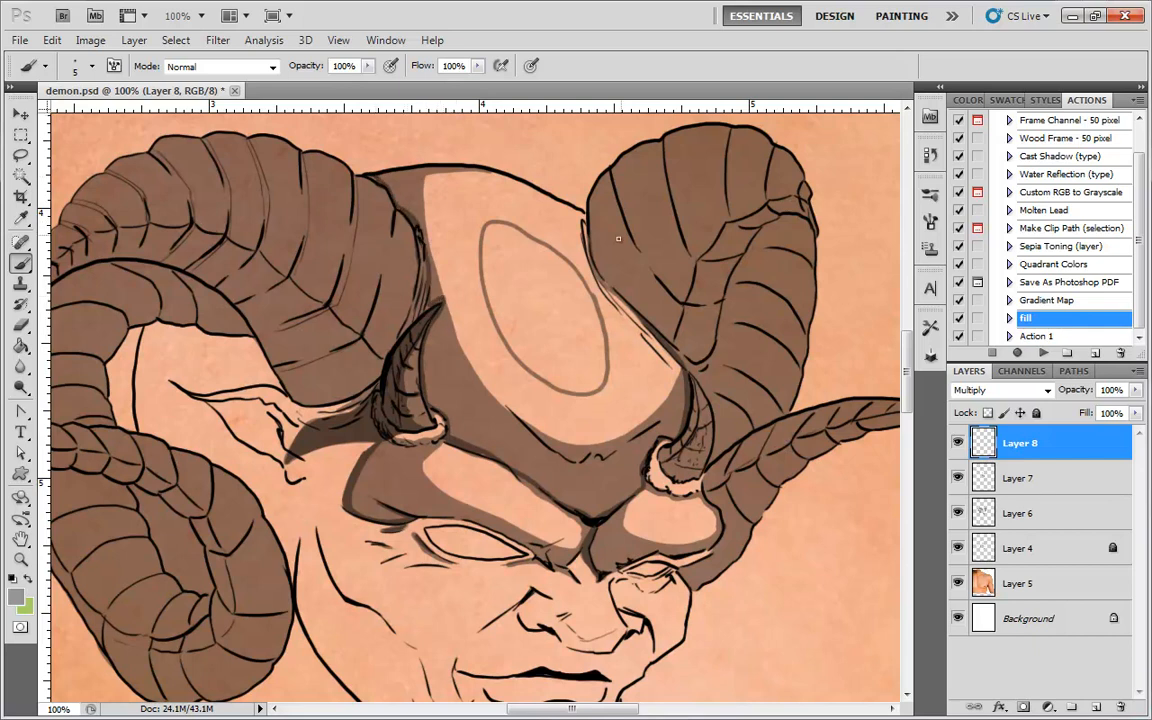
pyautogui.moveTo(593, 274); pyautogui.dragTo(582, 219)
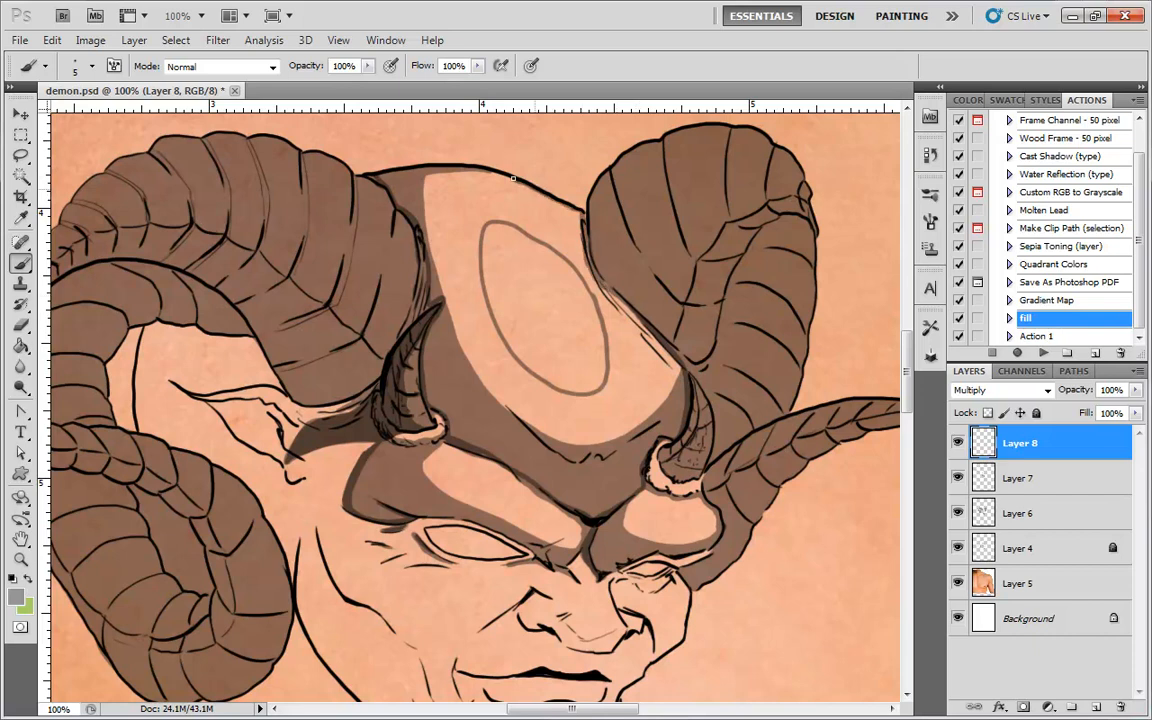
pyautogui.click(21, 177)
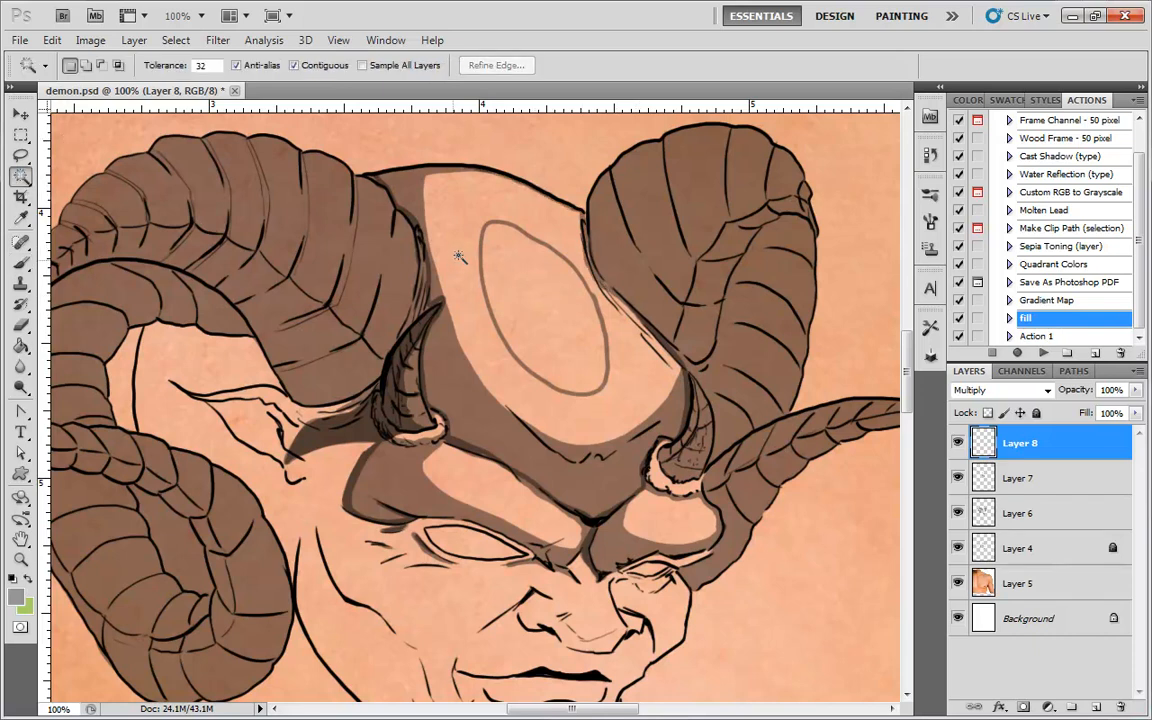
pyautogui.click(413, 230)
pyautogui.click(21, 156)
pyautogui.press('Left')
pyautogui.press('Left')
pyautogui.press('Left')
pyautogui.press('Left')
pyautogui.press('Left')
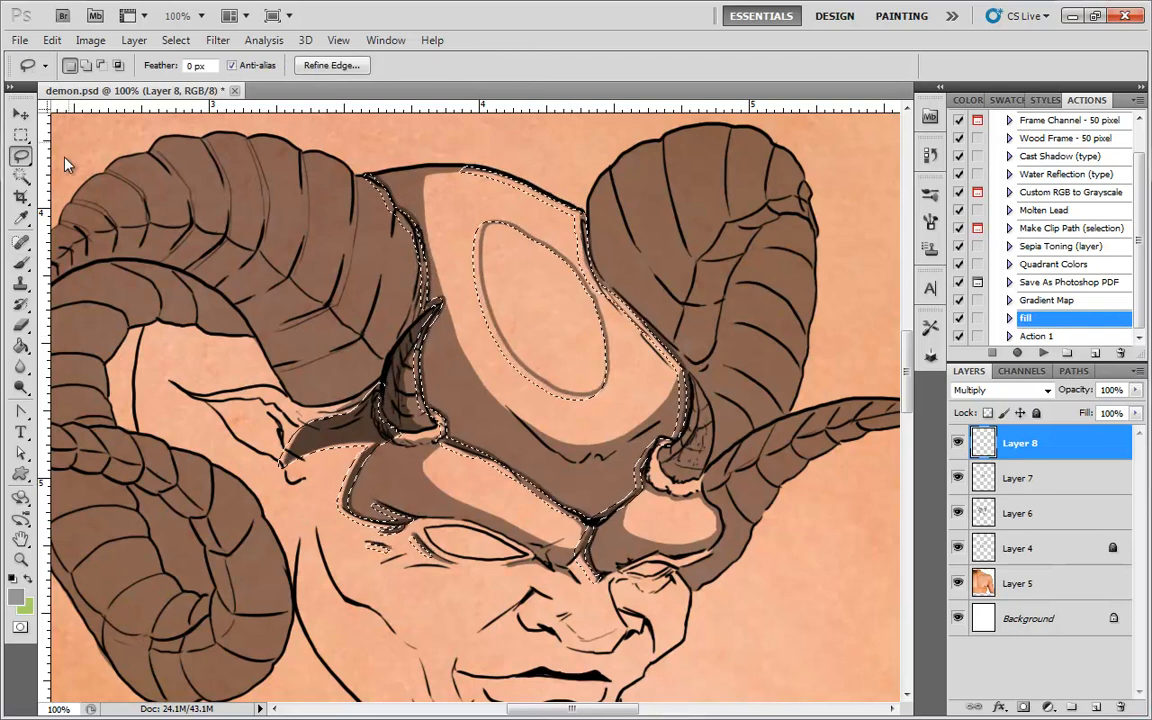
pyautogui.click(21, 263)
pyautogui.click(21, 156)
pyautogui.moveTo(124, 144); pyautogui.dragTo(163, 178)
pyautogui.hotkey('ctrl', 'd')
pyautogui.click(21, 263)
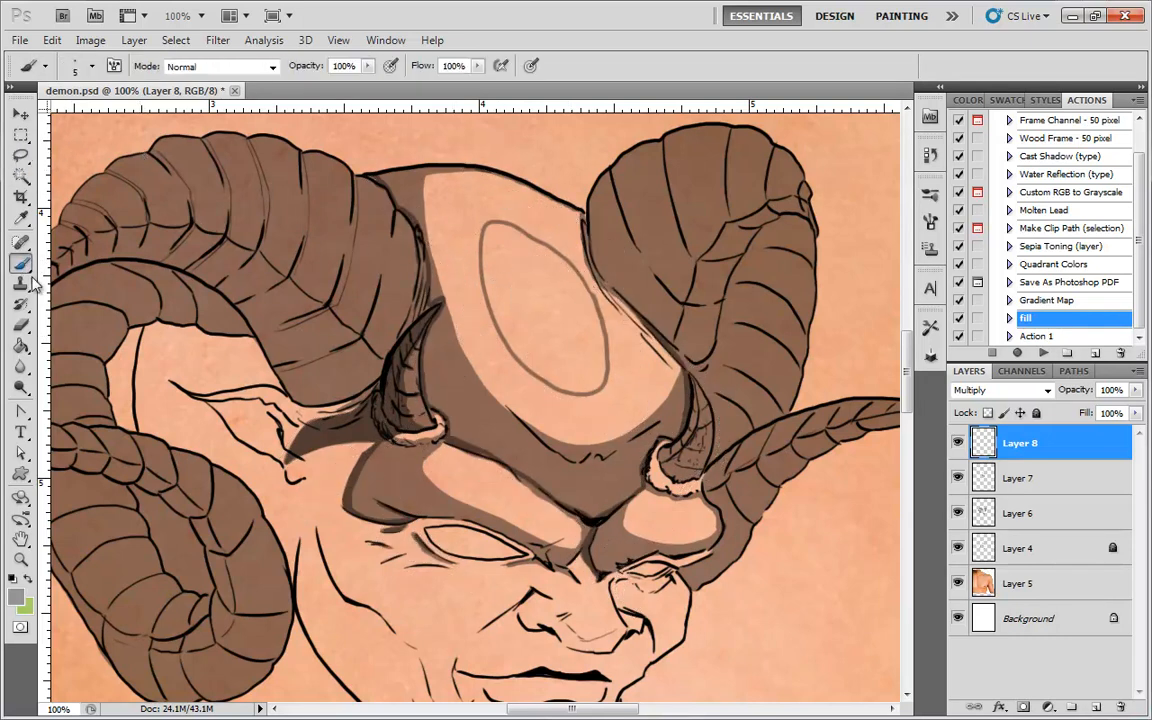
# Close the grey outline along the top of the forehead, select the area around the oval and fill it with grey
pyautogui.moveTo(462, 166); pyautogui.dragTo(408, 169)
pyautogui.press('w')
pyautogui.click(440, 204)
pyautogui.click(1043, 354)
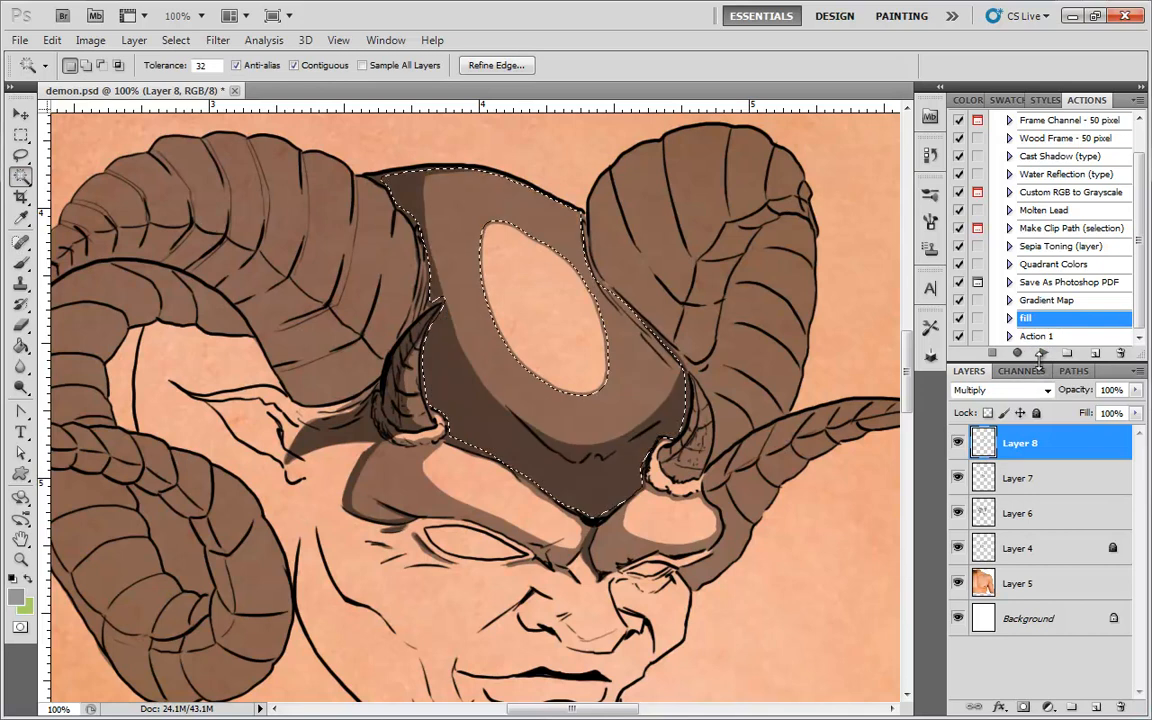
pyautogui.click(24, 155)
pyautogui.hotkey('ctrl', 'd')
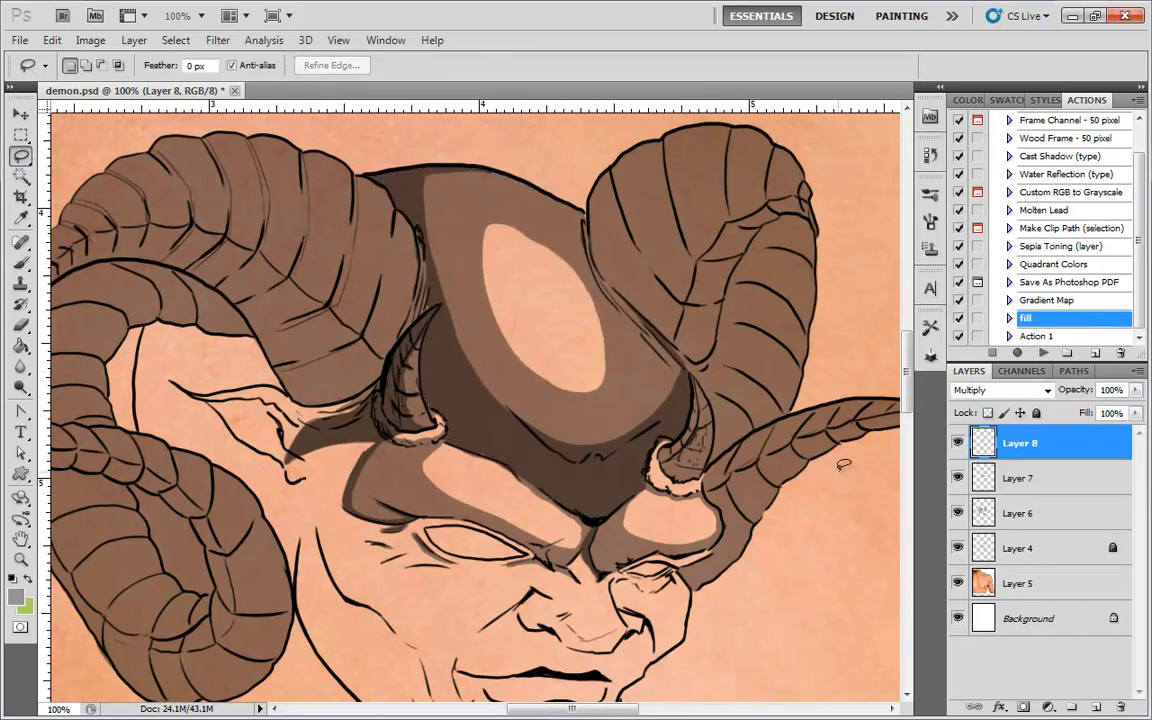
# Undo the grey forehead fill and the oval and edge outlines on Layer 8
pyautogui.hotkey('ctrl', '-')
pyautogui.hotkey('ctrl', '-')
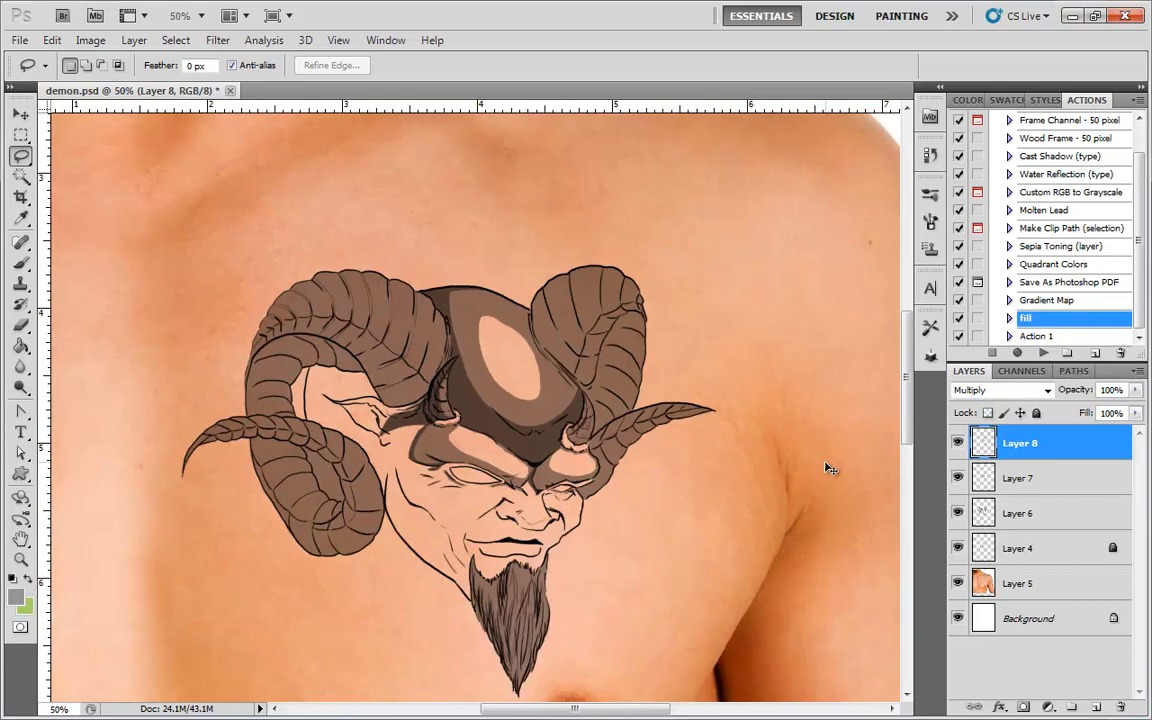
pyautogui.hotkey('ctrl', '+')
pyautogui.hotkey('ctrl', '+')
pyautogui.hotkey('ctrl', 'shift', 'd')
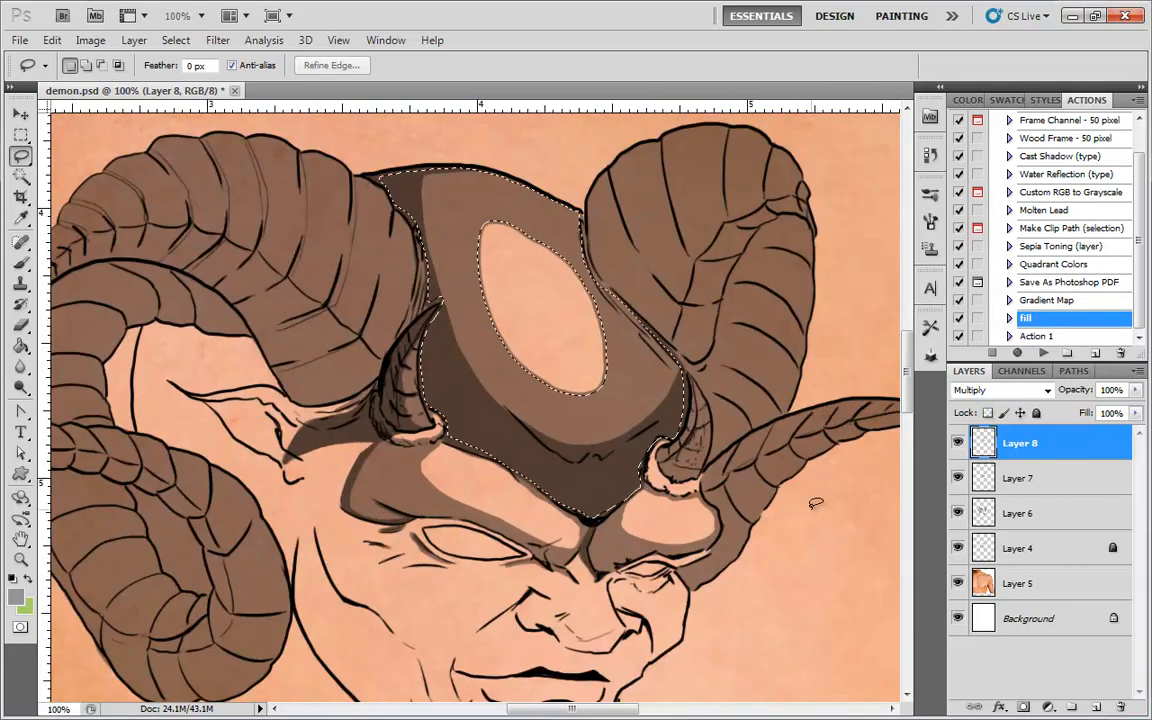
pyautogui.press('Delete')
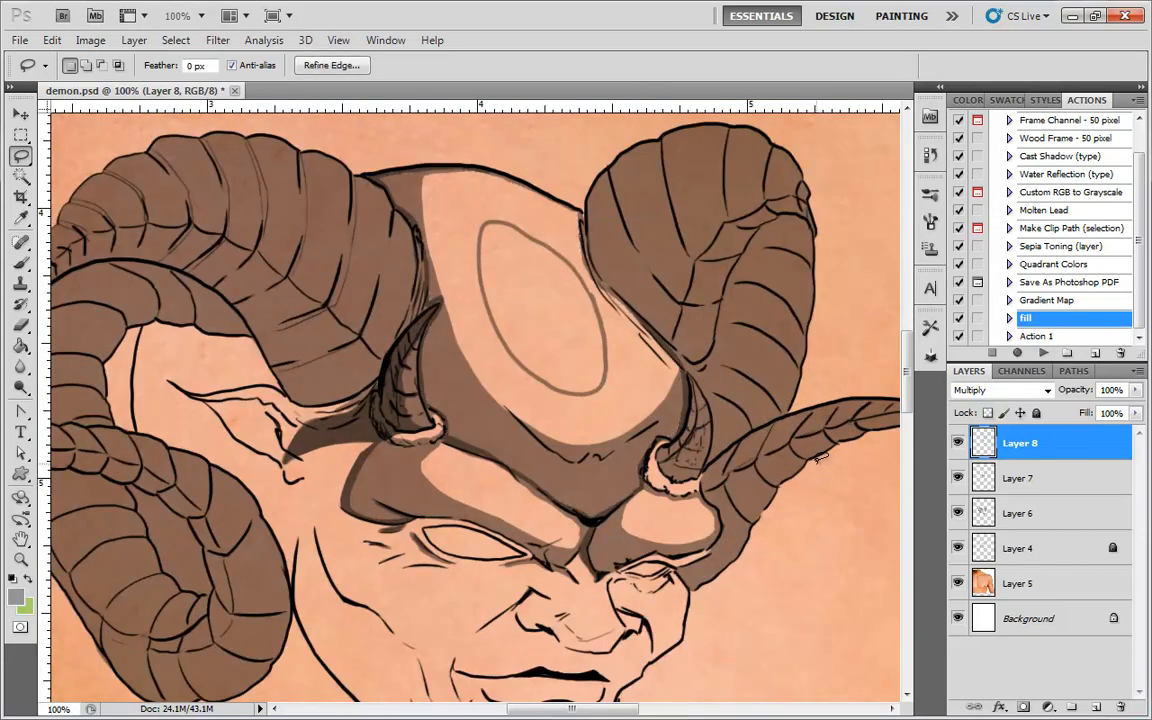
pyautogui.hotkey('ctrl', 'd')
pyautogui.hotkey('ctrl', 'shift', 'd')
pyautogui.hotkey('ctrl', 'd')
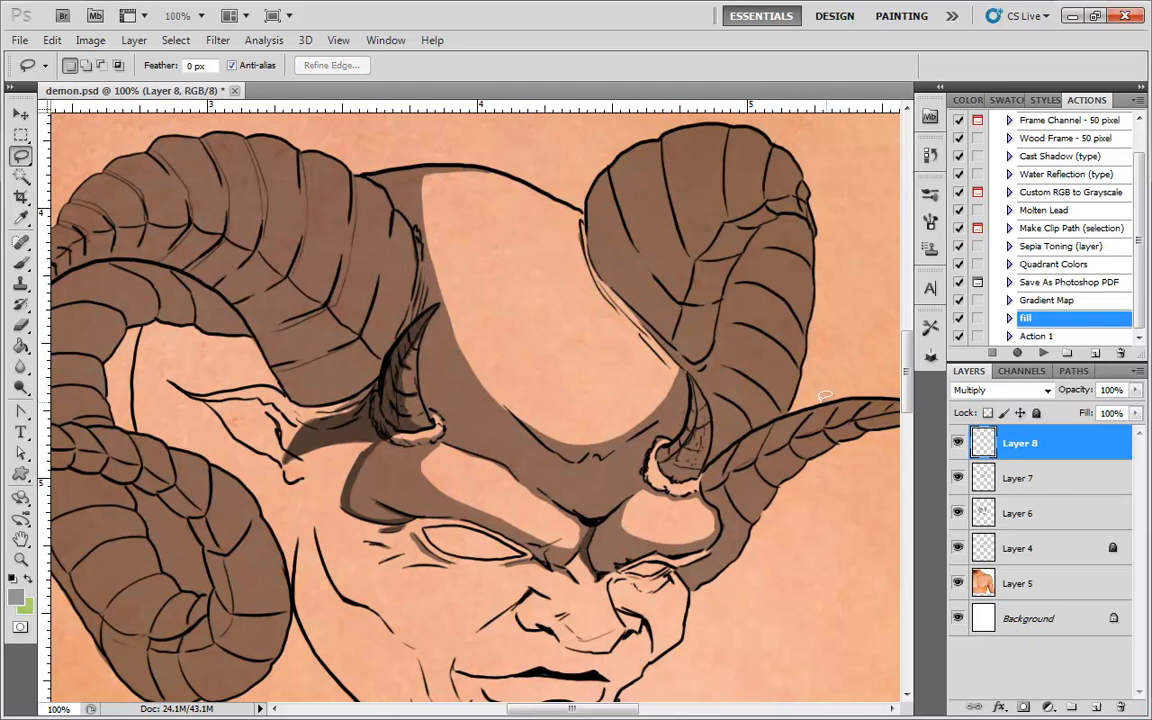
# On Layer 7, shade the inner side and lower part of the small horn above the smaller eye and the edge of its furry base ring
pyautogui.click(21, 262)
pyautogui.moveTo(853, 505); pyautogui.dragTo(745, 411)
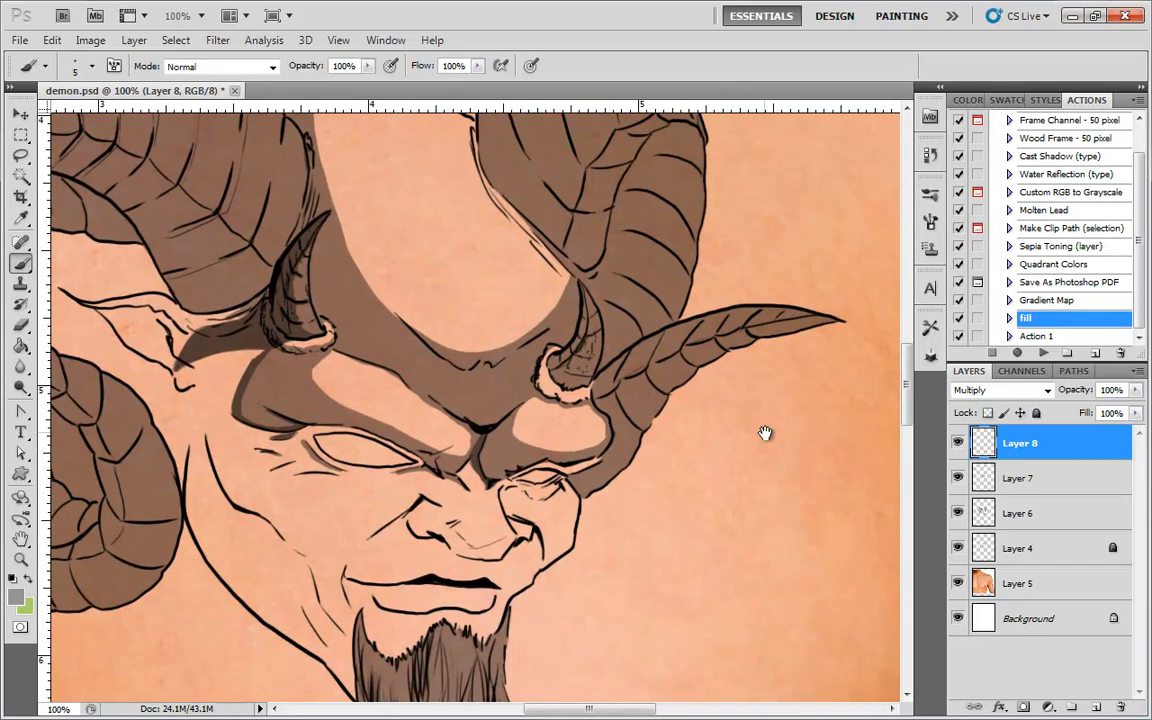
pyautogui.hotkey('ctrl', '+')
pyautogui.moveTo(566, 466); pyautogui.dragTo(573, 504)
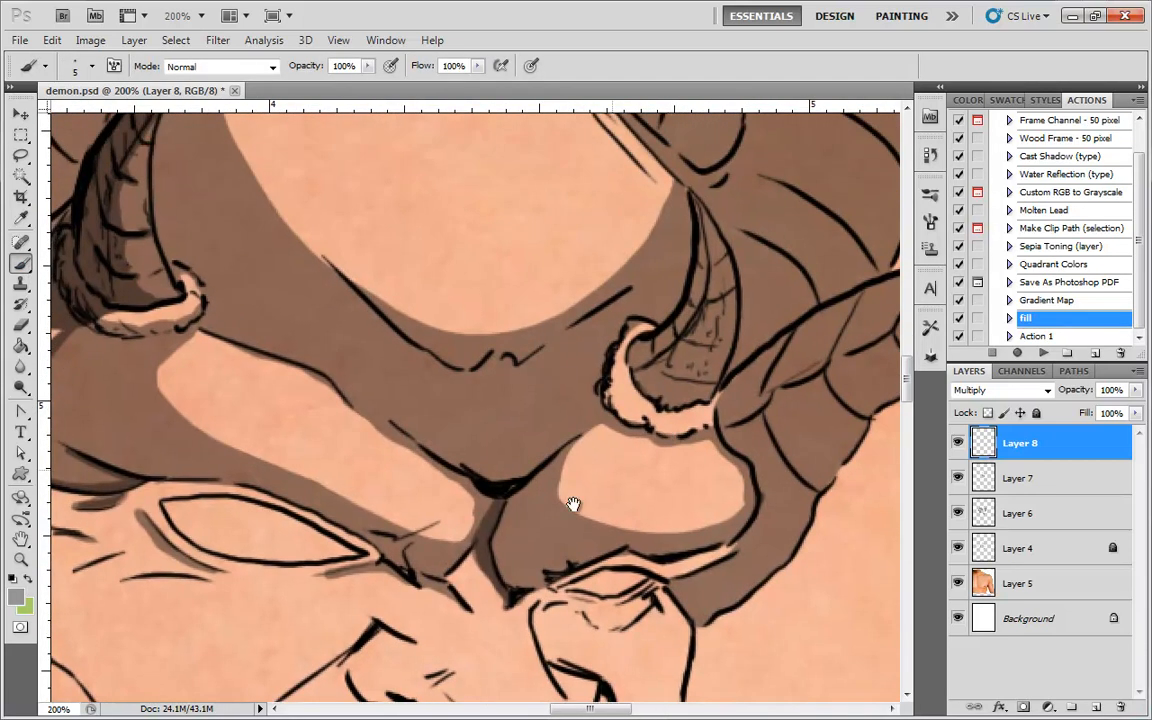
pyautogui.click(1017, 480)
pyautogui.moveTo(632, 357)
pyautogui.mouseDown()
pyautogui.moveTo(689, 311)
pyautogui.moveTo(703, 257)
pyautogui.moveTo(694, 209)
pyautogui.mouseUp()
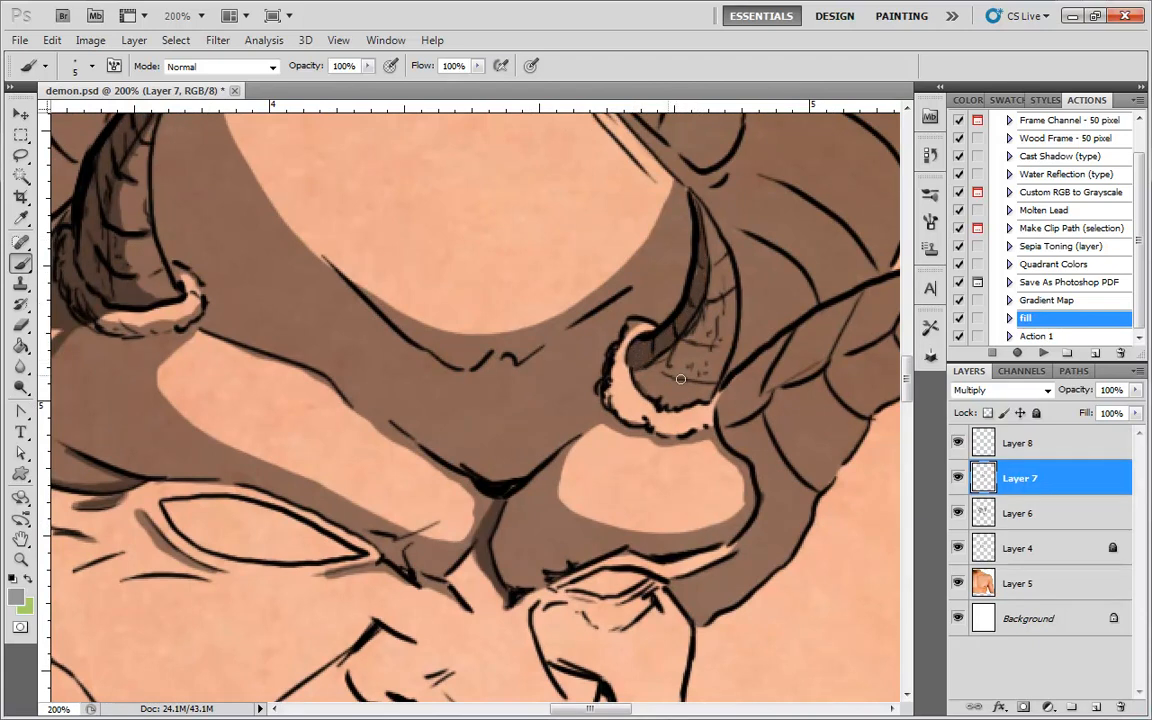
pyautogui.moveTo(630, 329)
pyautogui.mouseDown()
pyautogui.moveTo(605, 389)
pyautogui.moveTo(671, 435)
pyautogui.mouseUp()
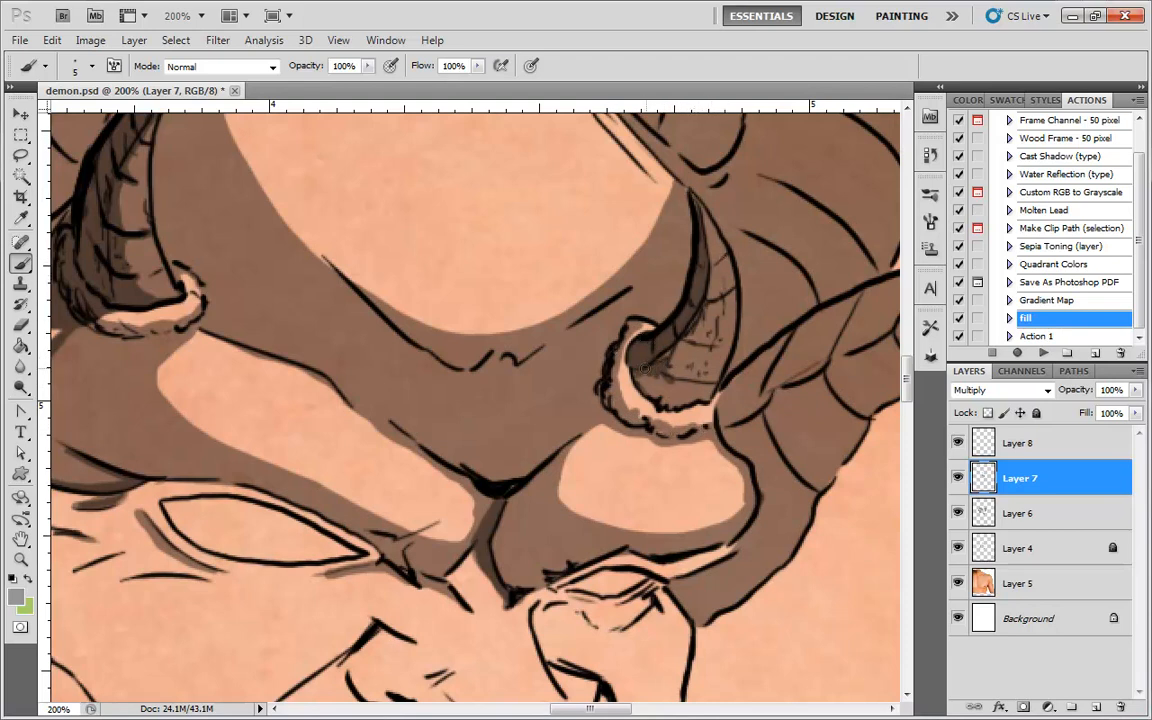
pyautogui.moveTo(668, 387)
pyautogui.mouseDown()
pyautogui.moveTo(696, 326)
pyautogui.moveTo(713, 344)
pyautogui.moveTo(721, 301)
pyautogui.moveTo(685, 337)
pyautogui.moveTo(712, 278)
pyautogui.moveTo(708, 233)
pyautogui.moveTo(672, 328)
pyautogui.mouseUp()
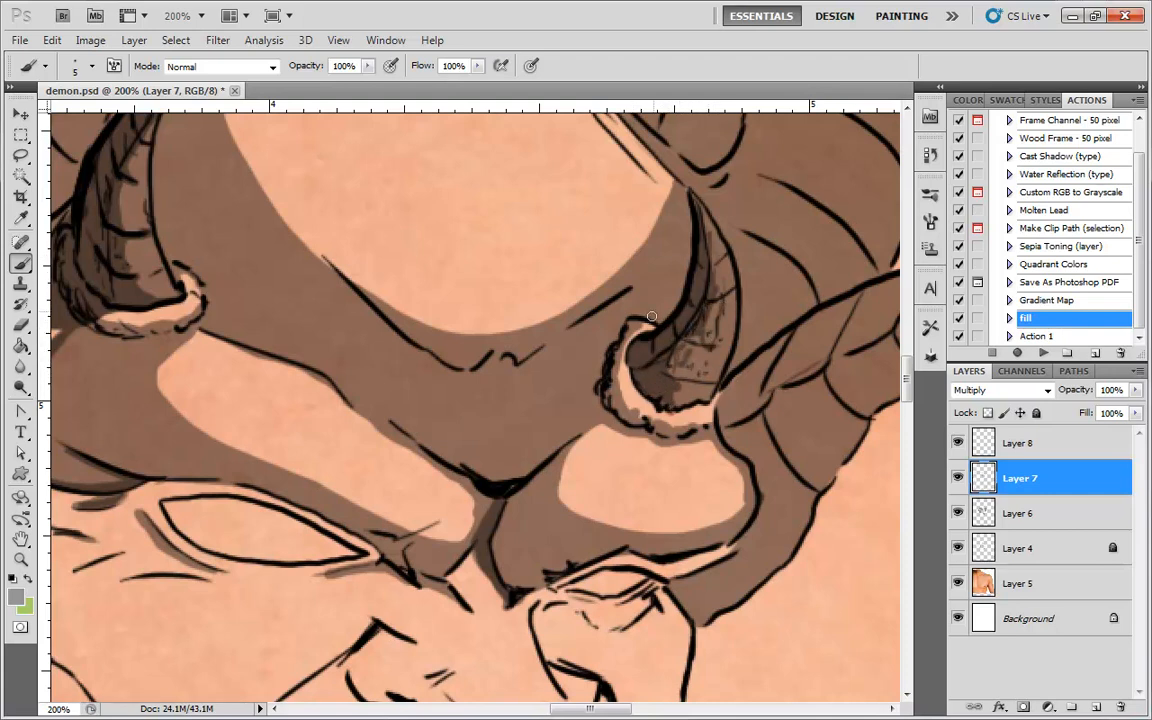
# Shade the inner part of that horn's furry base ring and paint the pointed tip of its cast shadow on the forehead
pyautogui.moveTo(530, 321)
pyautogui.mouseDown()
pyautogui.moveTo(538, 274)
pyautogui.moveTo(552, 318)
pyautogui.mouseUp()
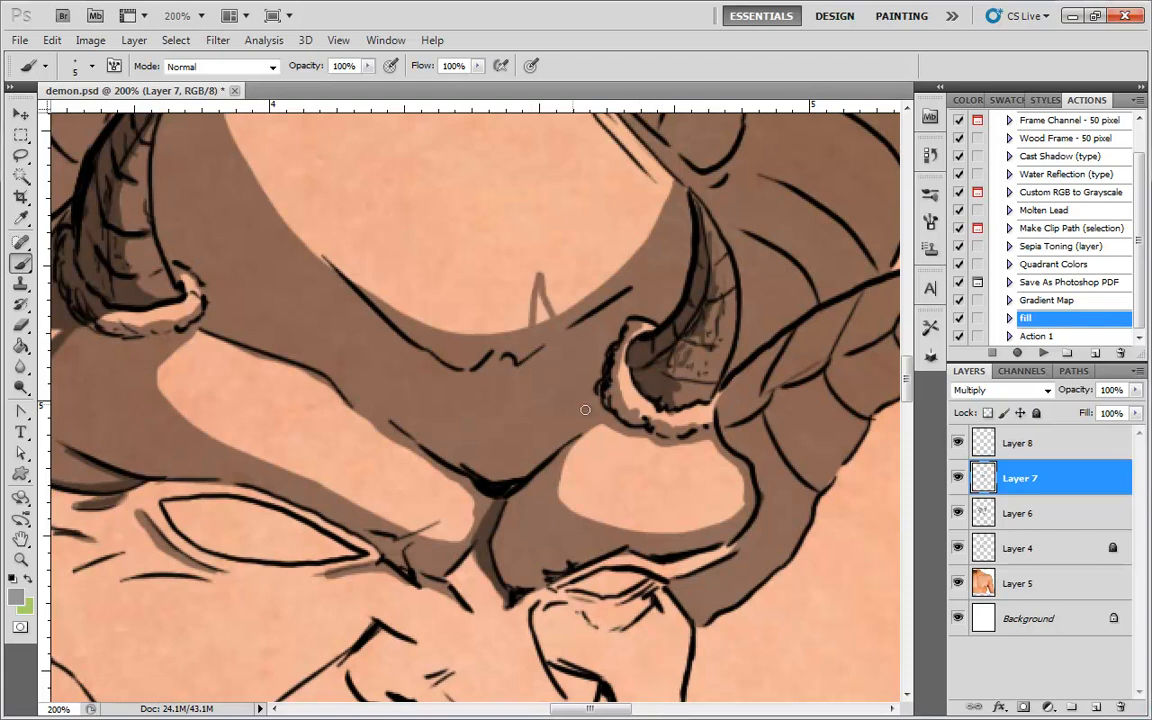
pyautogui.moveTo(678, 410)
pyautogui.mouseDown()
pyautogui.moveTo(648, 419)
pyautogui.moveTo(624, 391)
pyautogui.moveTo(631, 354)
pyautogui.mouseUp()
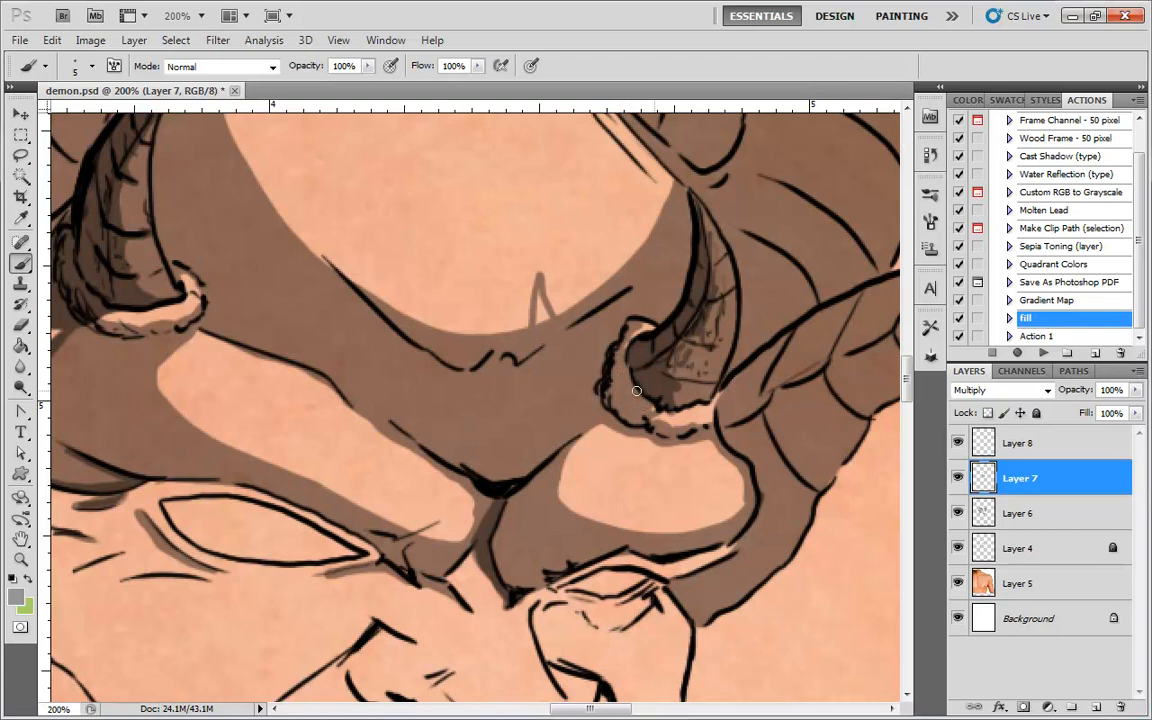
pyautogui.moveTo(538, 286); pyautogui.dragTo(534, 305)
# On Layer 8, paint the horn's curved cast shadow across the forehead and darken the inner side of the horn and its base ring
pyautogui.click(1010, 443)
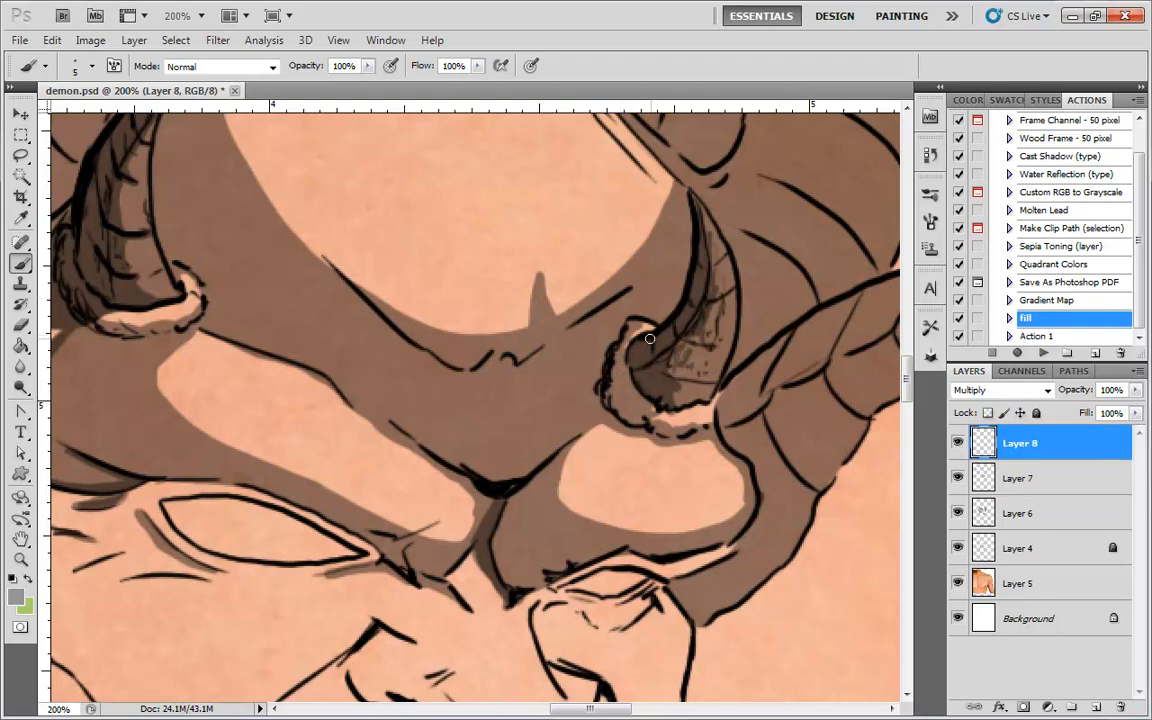
pyautogui.moveTo(621, 349)
pyautogui.mouseDown()
pyautogui.moveTo(568, 338)
pyautogui.moveTo(540, 272)
pyautogui.moveTo(533, 344)
pyautogui.moveTo(556, 393)
pyautogui.mouseUp()
pyautogui.moveTo(672, 408); pyautogui.dragTo(643, 403)
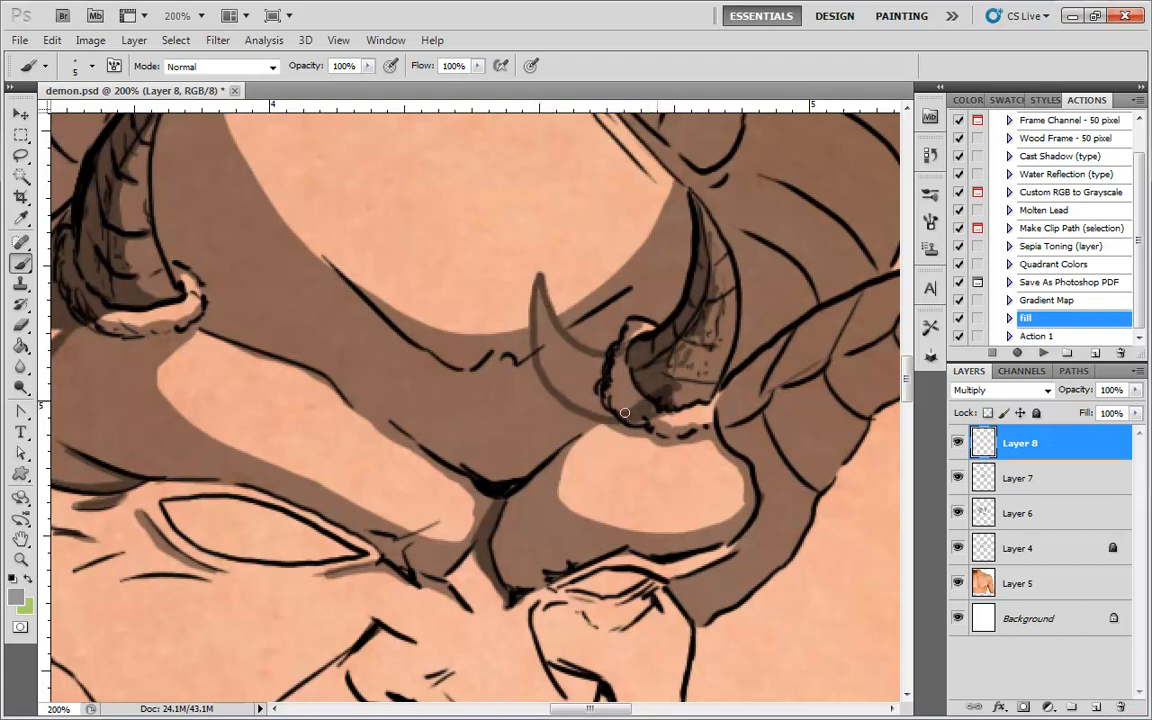
pyautogui.moveTo(643, 400)
pyautogui.mouseDown()
pyautogui.moveTo(666, 362)
pyautogui.moveTo(656, 391)
pyautogui.moveTo(638, 392)
pyautogui.moveTo(645, 352)
pyautogui.moveTo(627, 353)
pyautogui.moveTo(650, 358)
pyautogui.moveTo(634, 399)
pyautogui.moveTo(648, 387)
pyautogui.moveTo(647, 350)
pyautogui.moveTo(696, 298)
pyautogui.moveTo(699, 229)
pyautogui.mouseUp()
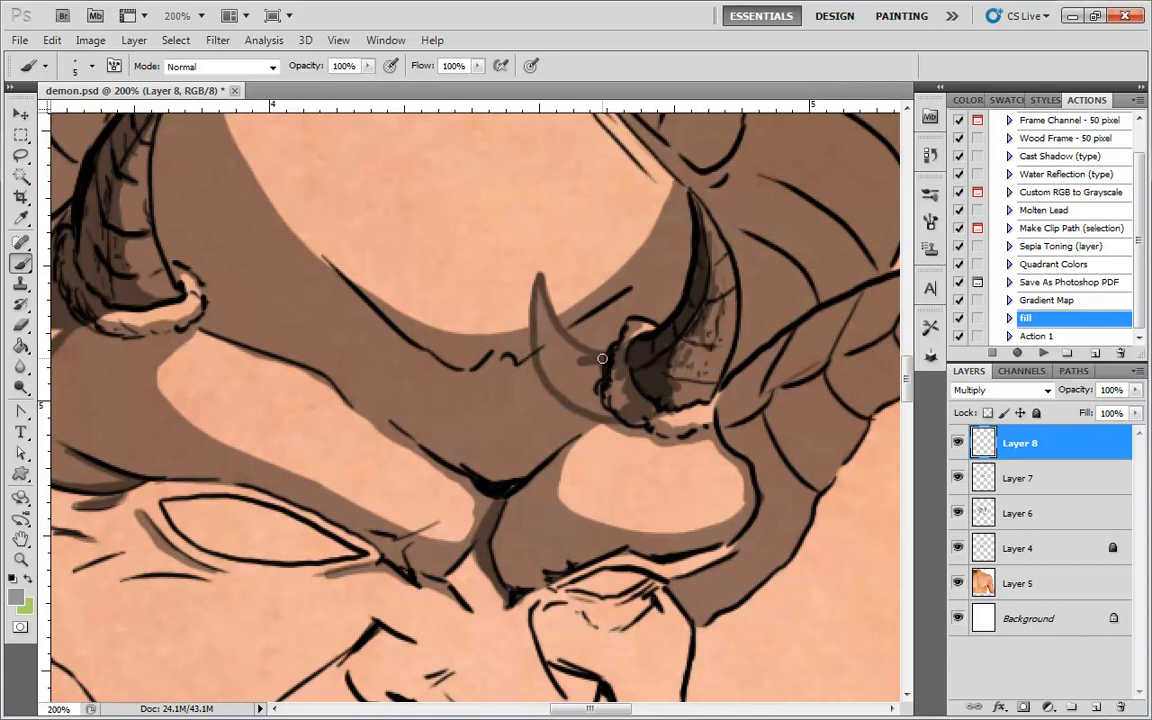
pyautogui.moveTo(585, 353)
pyautogui.mouseDown()
pyautogui.moveTo(543, 309)
pyautogui.moveTo(574, 375)
pyautogui.moveTo(537, 297)
pyautogui.moveTo(562, 394)
pyautogui.moveTo(560, 360)
pyautogui.moveTo(616, 374)
pyautogui.moveTo(566, 375)
pyautogui.moveTo(590, 398)
pyautogui.moveTo(615, 381)
pyautogui.mouseUp()
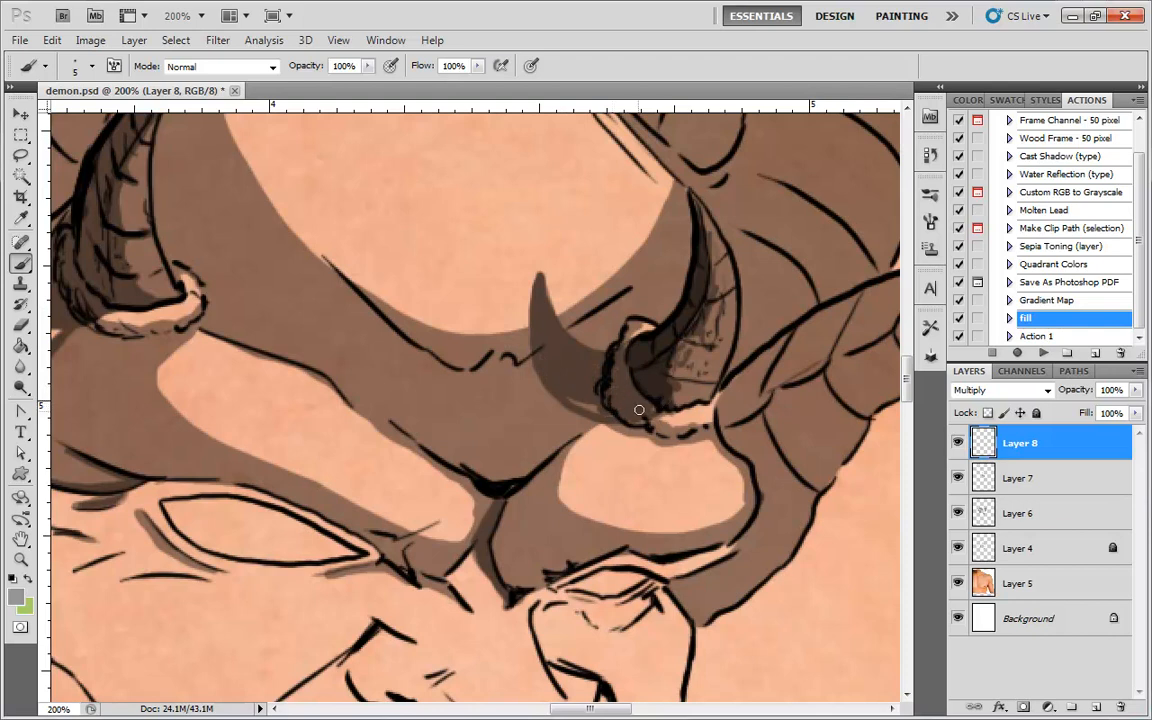
# On Layer 7, shade the upper edge, base and segment creases of the ram horn tip that points outward beside the smaller eye
pyautogui.hotkey('ctrl', '-')
pyautogui.hotkey('ctrl', '-')
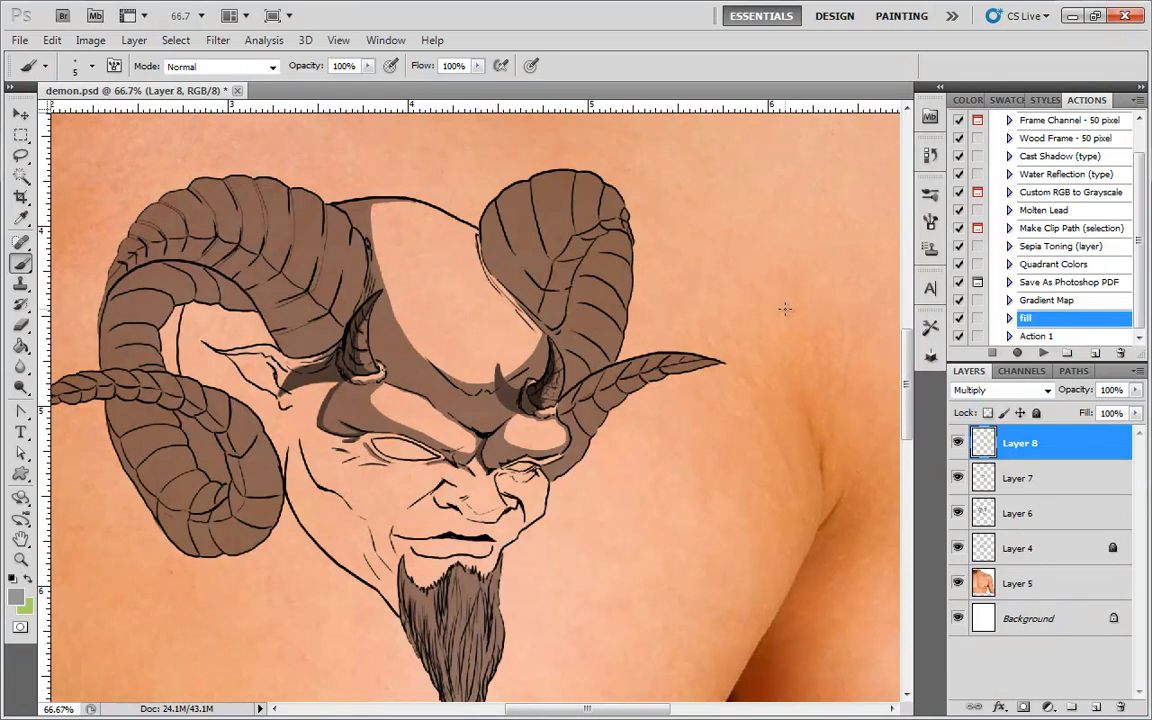
pyautogui.click(1023, 478)
pyautogui.hotkey('ctrl', '+')
pyautogui.hotkey('ctrl', '+')
pyautogui.moveTo(839, 293)
pyautogui.mouseDown()
pyautogui.moveTo(747, 372)
pyautogui.moveTo(746, 489)
pyautogui.moveTo(617, 368)
pyautogui.mouseUp()
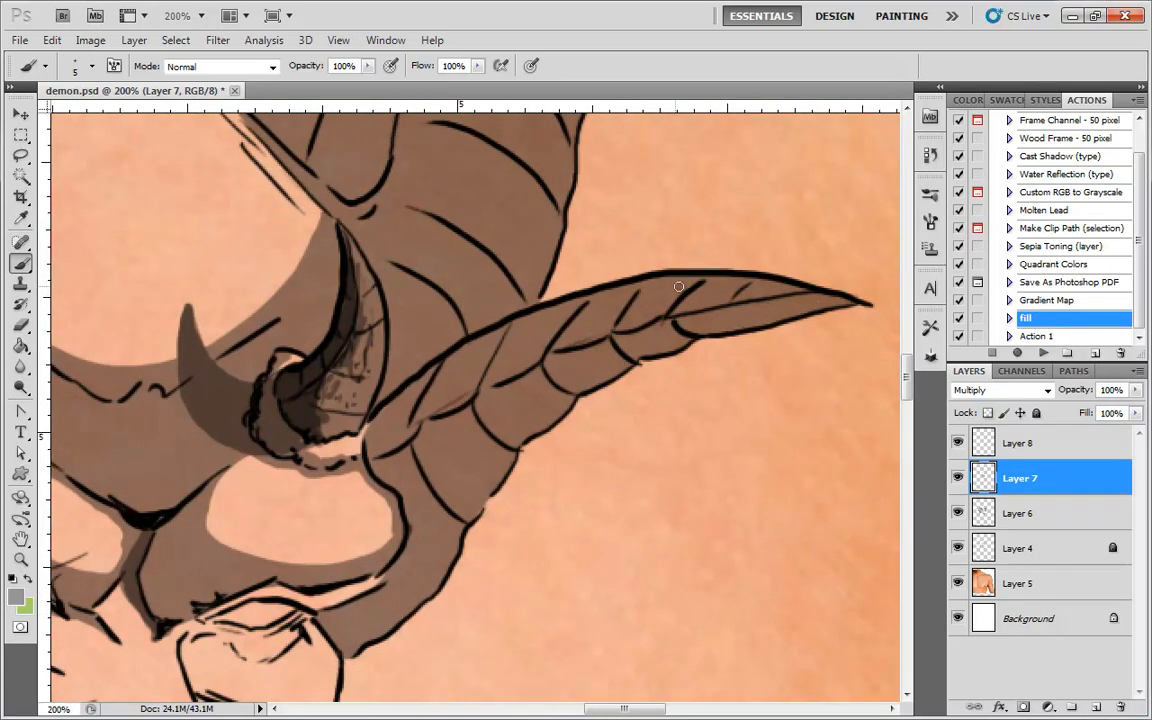
pyautogui.moveTo(673, 276)
pyautogui.mouseDown()
pyautogui.moveTo(593, 300)
pyautogui.moveTo(502, 351)
pyautogui.moveTo(463, 403)
pyautogui.moveTo(501, 327)
pyautogui.moveTo(405, 389)
pyautogui.moveTo(425, 375)
pyautogui.moveTo(368, 431)
pyautogui.moveTo(397, 409)
pyautogui.moveTo(370, 457)
pyautogui.moveTo(426, 411)
pyautogui.moveTo(446, 368)
pyautogui.moveTo(417, 408)
pyautogui.moveTo(450, 402)
pyautogui.mouseUp()
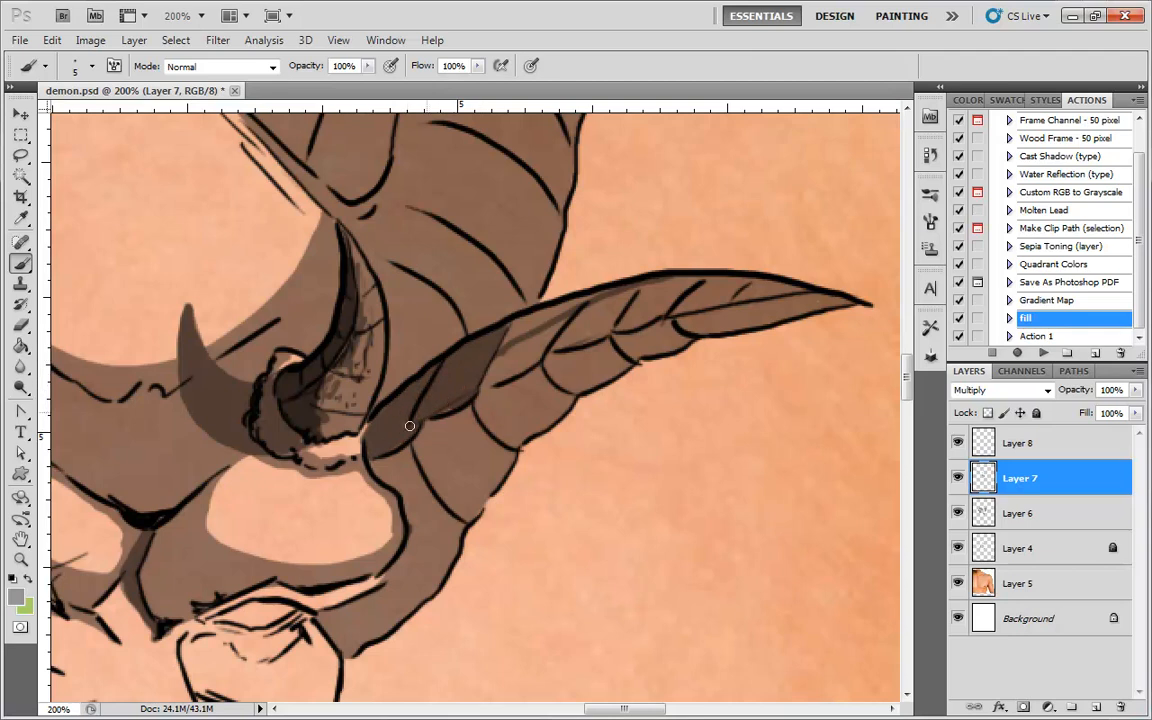
pyautogui.moveTo(505, 354); pyautogui.dragTo(483, 386)
pyautogui.moveTo(561, 315)
pyautogui.mouseDown()
pyautogui.moveTo(611, 292)
pyautogui.moveTo(500, 342)
pyautogui.moveTo(582, 301)
pyautogui.moveTo(541, 318)
pyautogui.moveTo(494, 373)
pyautogui.moveTo(602, 315)
pyautogui.moveTo(593, 304)
pyautogui.moveTo(551, 350)
pyautogui.mouseUp()
pyautogui.moveTo(647, 293); pyautogui.dragTo(617, 332)
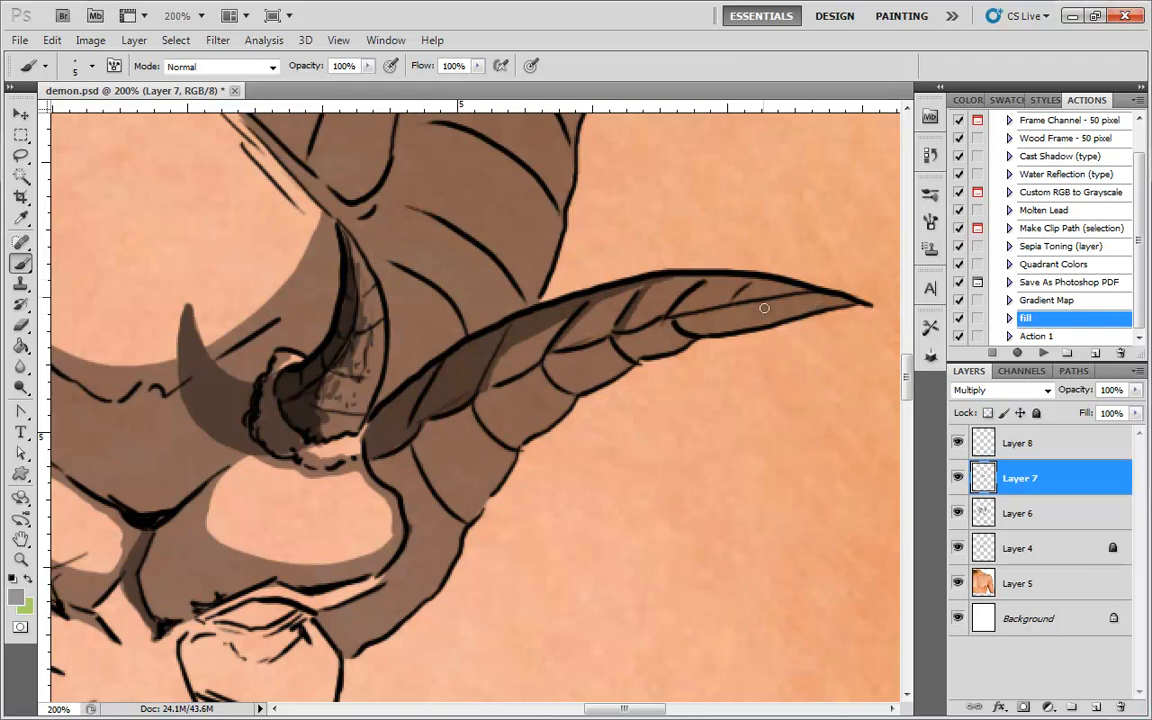
# Shade the lower segments of the outward-pointing horn tip and its inner edge down beside the brow
pyautogui.hotkey('ctrl', '-')
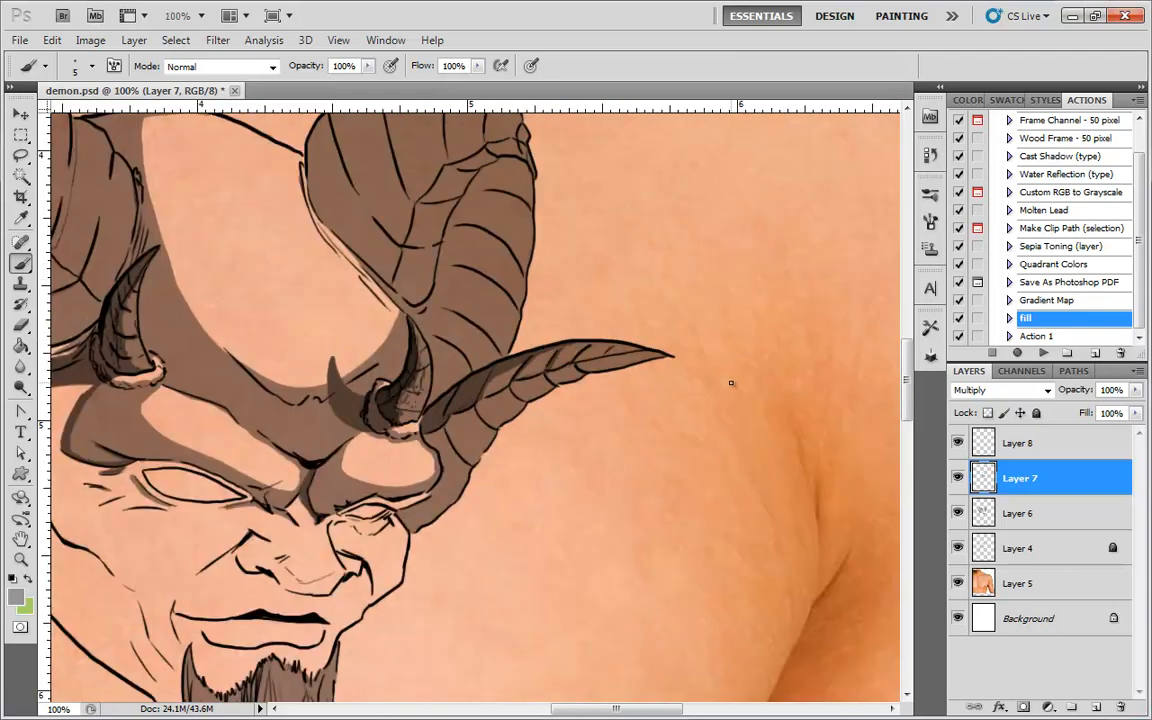
pyautogui.hotkey('ctrl', '+')
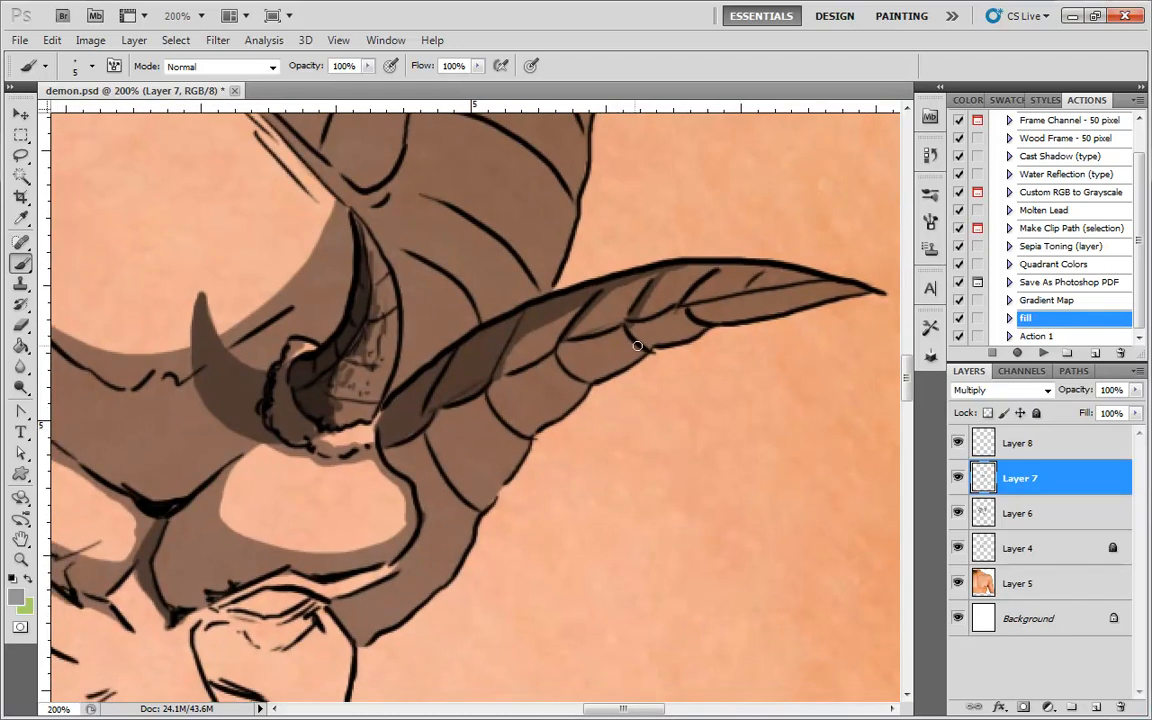
pyautogui.moveTo(779, 287)
pyautogui.mouseDown()
pyautogui.moveTo(632, 332)
pyautogui.moveTo(535, 388)
pyautogui.moveTo(511, 407)
pyautogui.moveTo(475, 512)
pyautogui.moveTo(363, 600)
pyautogui.moveTo(332, 607)
pyautogui.moveTo(410, 560)
pyautogui.moveTo(421, 503)
pyautogui.moveTo(389, 455)
pyautogui.moveTo(396, 464)
pyautogui.moveTo(439, 424)
pyautogui.moveTo(432, 416)
pyautogui.moveTo(412, 445)
pyautogui.moveTo(487, 392)
pyautogui.moveTo(633, 328)
pyautogui.mouseUp()
pyautogui.moveTo(567, 342)
pyautogui.mouseDown()
pyautogui.moveTo(457, 432)
pyautogui.moveTo(465, 411)
pyautogui.moveTo(428, 427)
pyautogui.moveTo(406, 469)
pyautogui.moveTo(383, 446)
pyautogui.moveTo(411, 451)
pyautogui.moveTo(422, 498)
pyautogui.moveTo(472, 407)
pyautogui.moveTo(495, 398)
pyautogui.moveTo(449, 470)
pyautogui.moveTo(465, 469)
pyautogui.moveTo(502, 396)
pyautogui.moveTo(482, 489)
pyautogui.moveTo(436, 530)
pyautogui.moveTo(483, 478)
pyautogui.mouseUp()
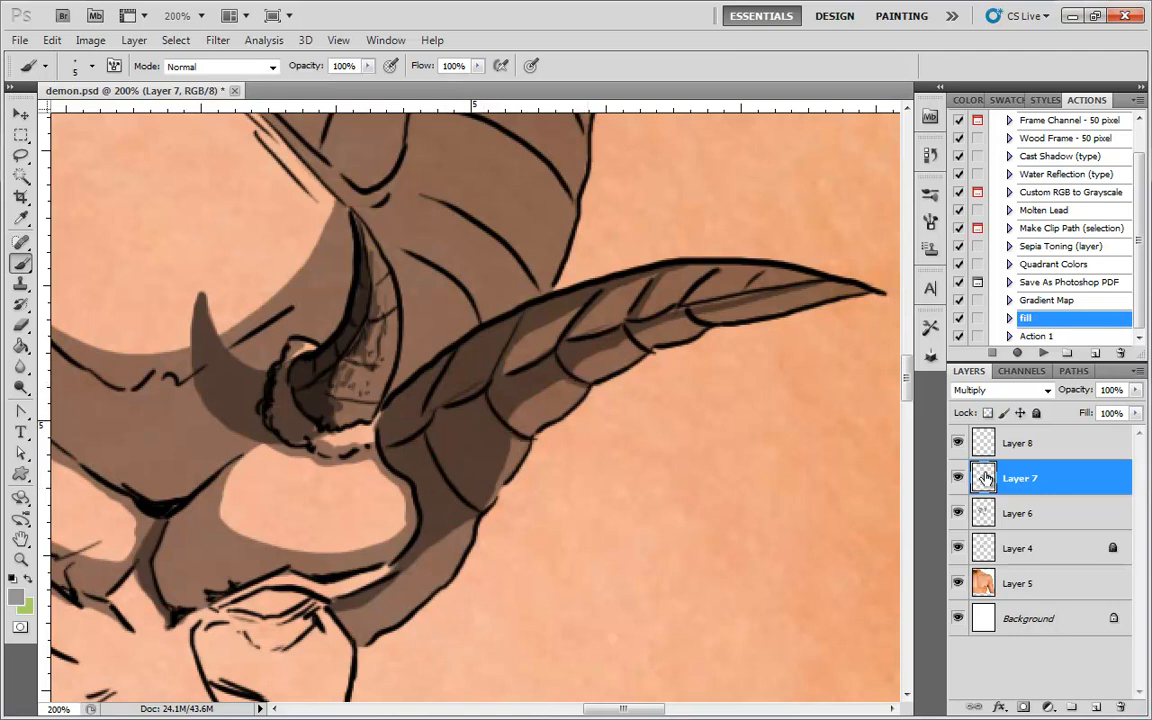
# On Layer 8, paint a darker tone over the base of the outward-pointing horn tip and along its inner edge beside the brow
pyautogui.hotkey('alt', ']')
pyautogui.moveTo(445, 357)
pyautogui.mouseDown()
pyautogui.moveTo(417, 394)
pyautogui.moveTo(413, 431)
pyautogui.mouseUp()
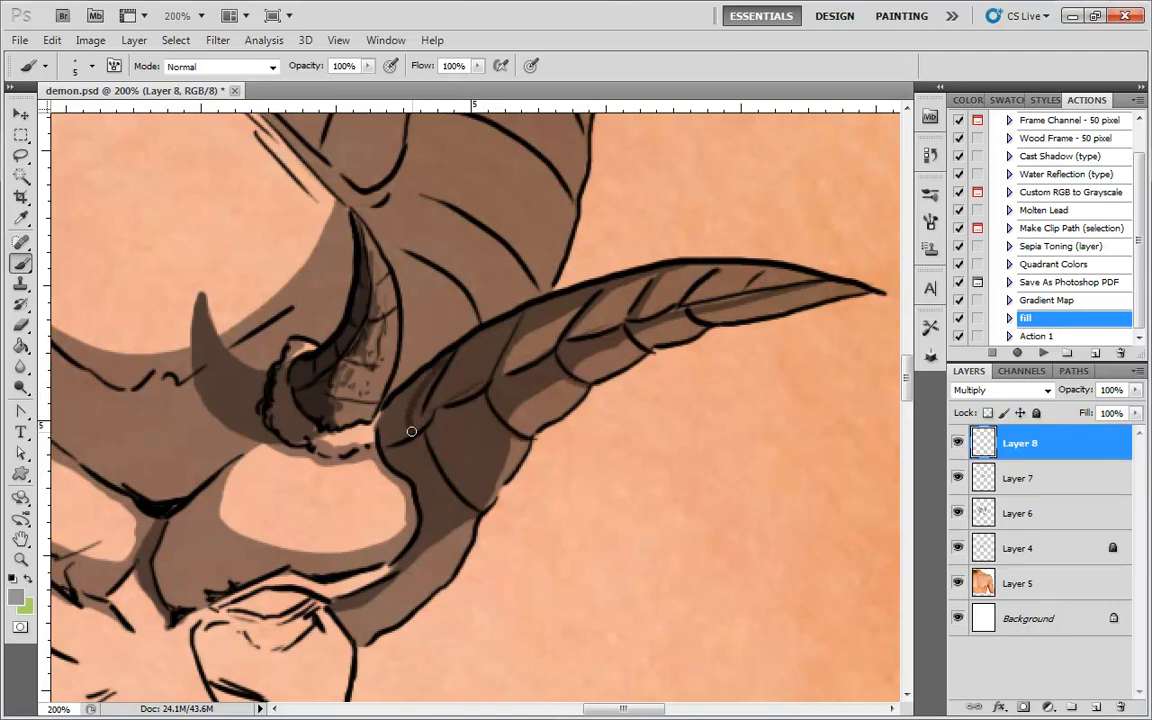
pyautogui.moveTo(433, 365)
pyautogui.mouseDown()
pyautogui.moveTo(374, 431)
pyautogui.moveTo(408, 397)
pyautogui.moveTo(396, 428)
pyautogui.mouseUp()
pyautogui.moveTo(445, 360)
pyautogui.mouseDown()
pyautogui.moveTo(392, 451)
pyautogui.moveTo(496, 355)
pyautogui.mouseUp()
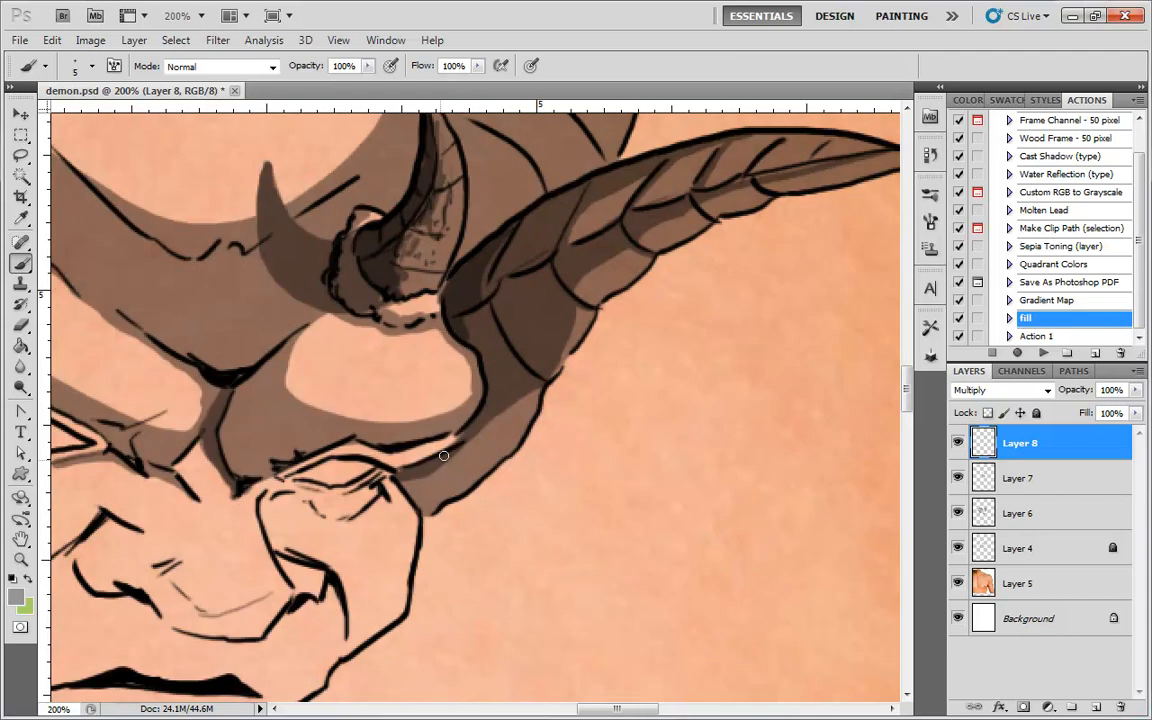
pyautogui.moveTo(465, 437)
pyautogui.mouseDown()
pyautogui.moveTo(493, 384)
pyautogui.moveTo(484, 307)
pyautogui.mouseUp()
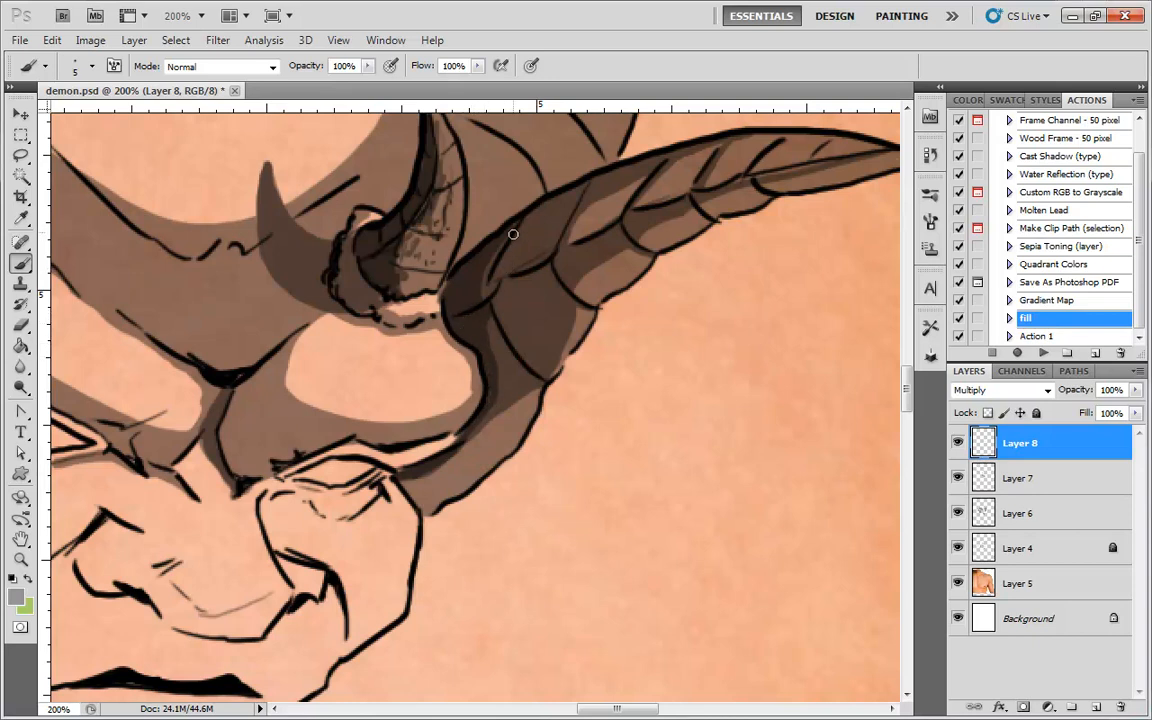
# Darken the upper edge of the outward-pointing horn tip on Layer 8, just past its base segments
pyautogui.moveTo(570, 192)
pyautogui.mouseDown()
pyautogui.moveTo(544, 261)
pyautogui.moveTo(571, 192)
pyautogui.moveTo(532, 212)
pyautogui.moveTo(508, 254)
pyautogui.moveTo(538, 209)
pyautogui.moveTo(516, 256)
pyautogui.moveTo(542, 240)
pyautogui.mouseUp()
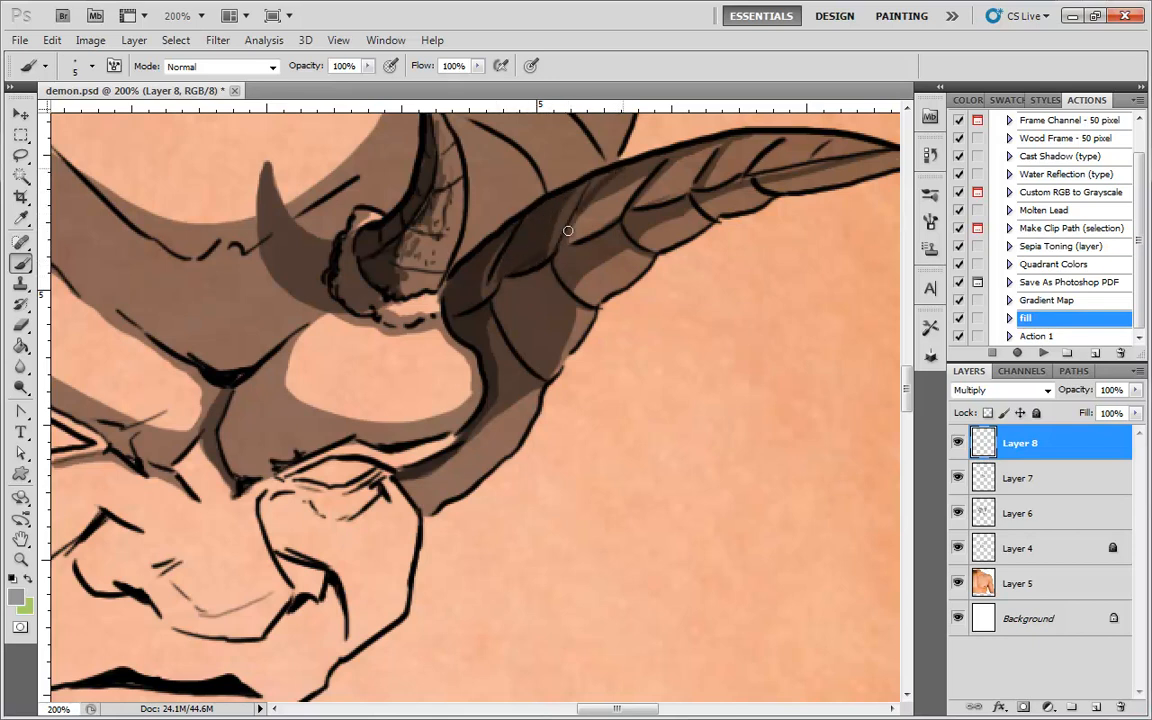
pyautogui.hotkey('ctrl', '-')
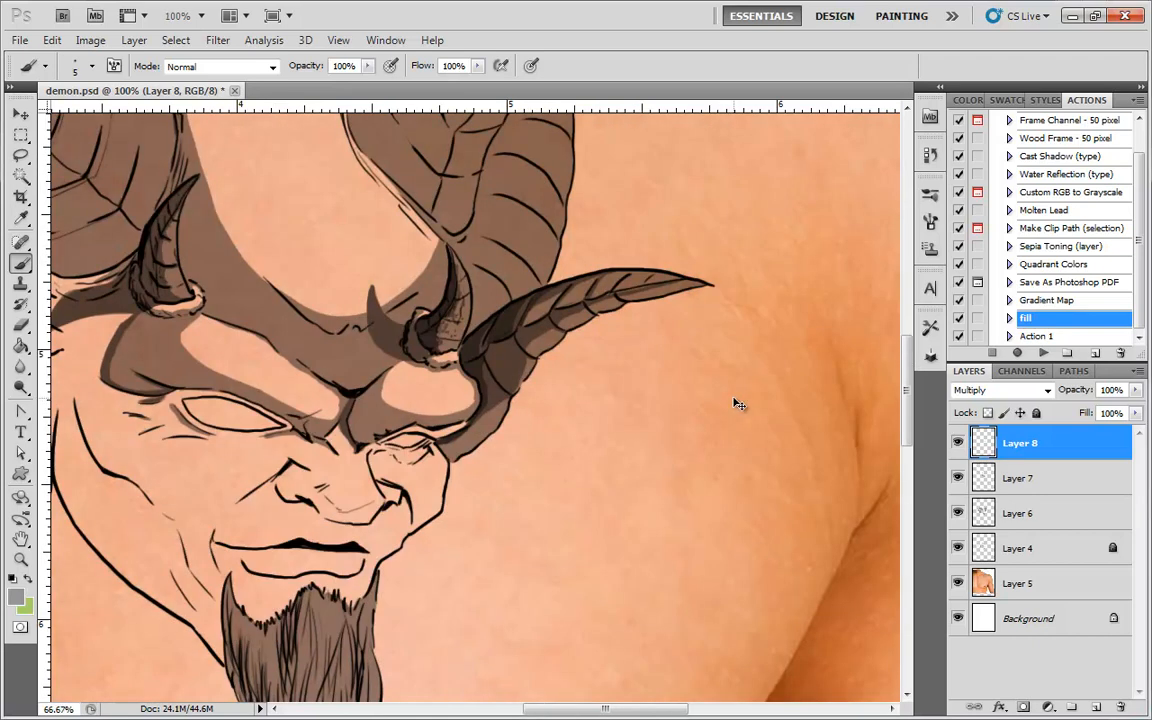
pyautogui.hotkey('ctrl', '-')
pyautogui.moveTo(502, 497); pyautogui.dragTo(622, 483)
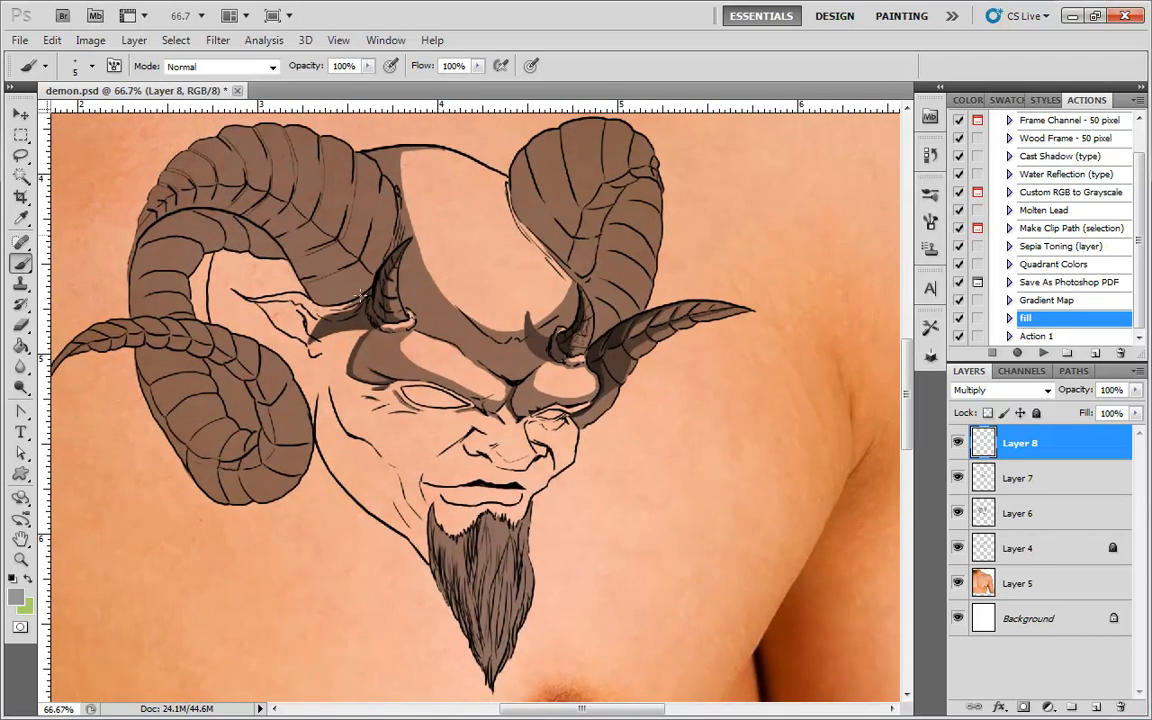
# On Layer 7, shade the nostril wing, the underside of the nose and the crease beyond the nose; undo the last stroke around the nose tip
pyautogui.click(1012, 477)
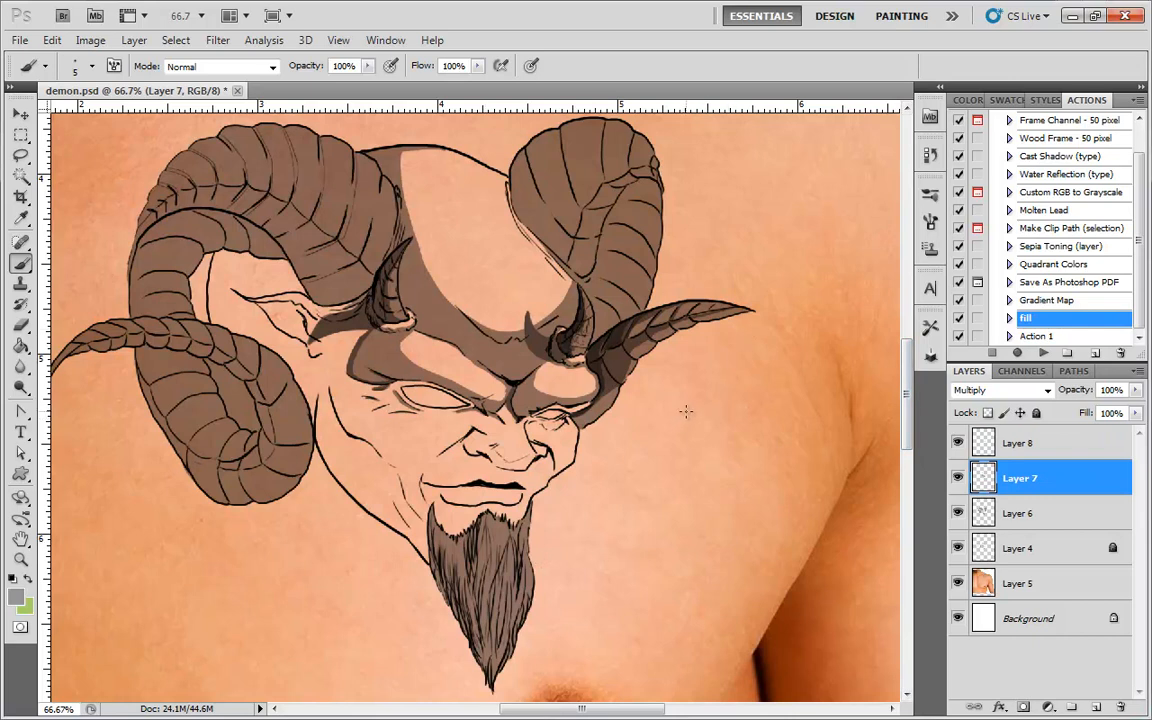
pyautogui.hotkey('ctrl', '+')
pyautogui.hotkey('ctrl', '+')
pyautogui.moveTo(618, 608); pyautogui.dragTo(631, 444)
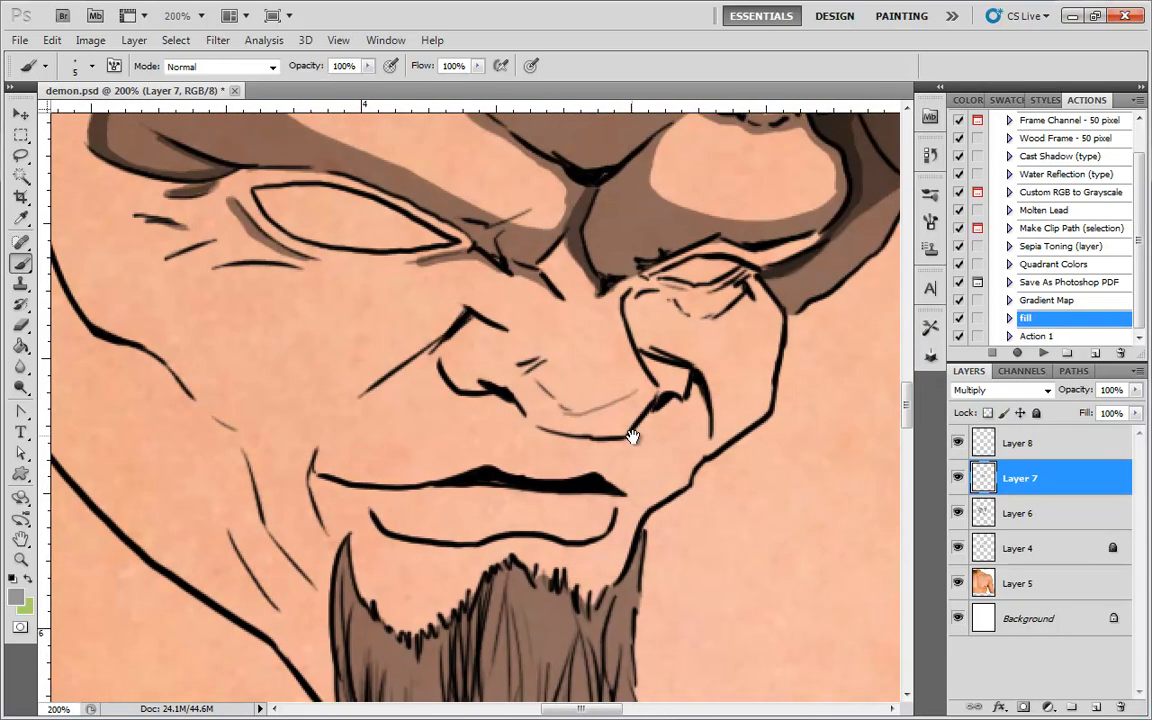
pyautogui.moveTo(466, 321); pyautogui.dragTo(483, 383)
pyautogui.moveTo(465, 330)
pyautogui.mouseDown()
pyautogui.moveTo(443, 359)
pyautogui.moveTo(460, 360)
pyautogui.moveTo(463, 384)
pyautogui.moveTo(455, 374)
pyautogui.moveTo(489, 387)
pyautogui.moveTo(464, 377)
pyautogui.moveTo(449, 346)
pyautogui.moveTo(371, 388)
pyautogui.mouseUp()
pyautogui.moveTo(697, 389); pyautogui.dragTo(709, 430)
pyautogui.moveTo(692, 383)
pyautogui.mouseDown()
pyautogui.moveTo(666, 400)
pyautogui.moveTo(660, 367)
pyautogui.moveTo(609, 395)
pyautogui.moveTo(573, 398)
pyautogui.moveTo(526, 358)
pyautogui.moveTo(540, 338)
pyautogui.moveTo(493, 364)
pyautogui.moveTo(545, 343)
pyautogui.moveTo(536, 384)
pyautogui.moveTo(540, 370)
pyautogui.moveTo(574, 410)
pyautogui.moveTo(539, 389)
pyautogui.moveTo(575, 411)
pyautogui.moveTo(606, 407)
pyautogui.moveTo(662, 370)
pyautogui.moveTo(606, 412)
pyautogui.mouseUp()
pyautogui.moveTo(645, 288)
pyautogui.mouseDown()
pyautogui.moveTo(590, 287)
pyautogui.moveTo(550, 330)
pyautogui.moveTo(490, 340)
pyautogui.moveTo(465, 312)
pyautogui.mouseUp()
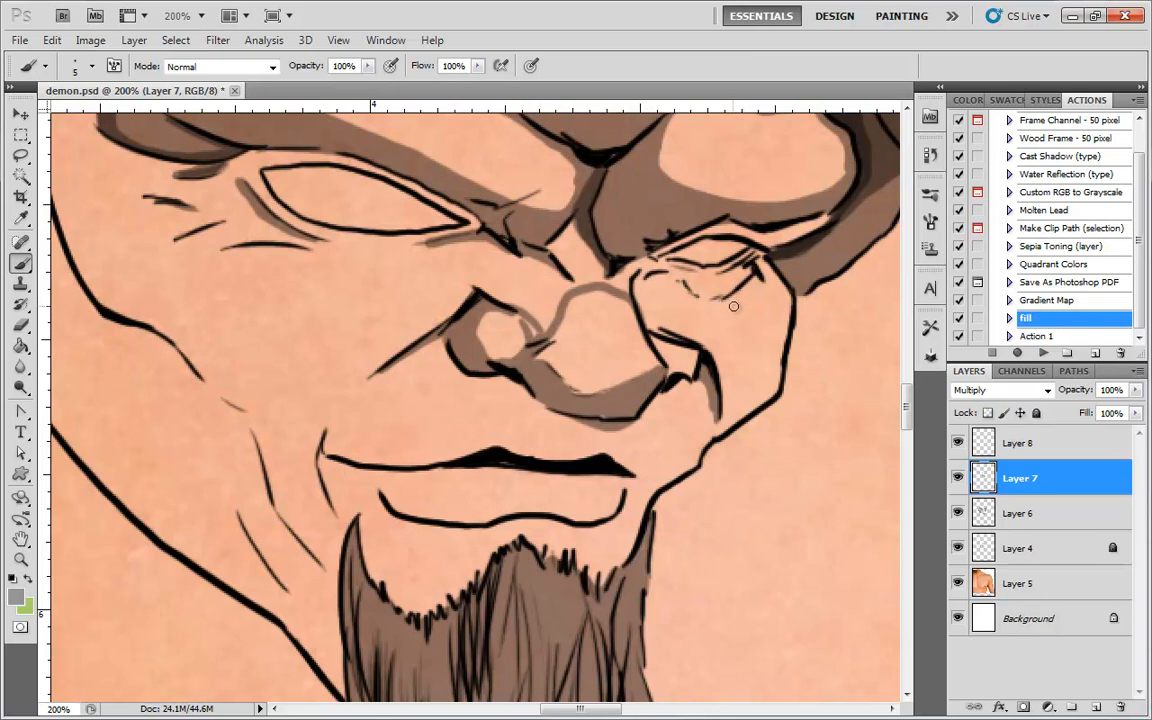
pyautogui.hotkey('ctrl', 'z')
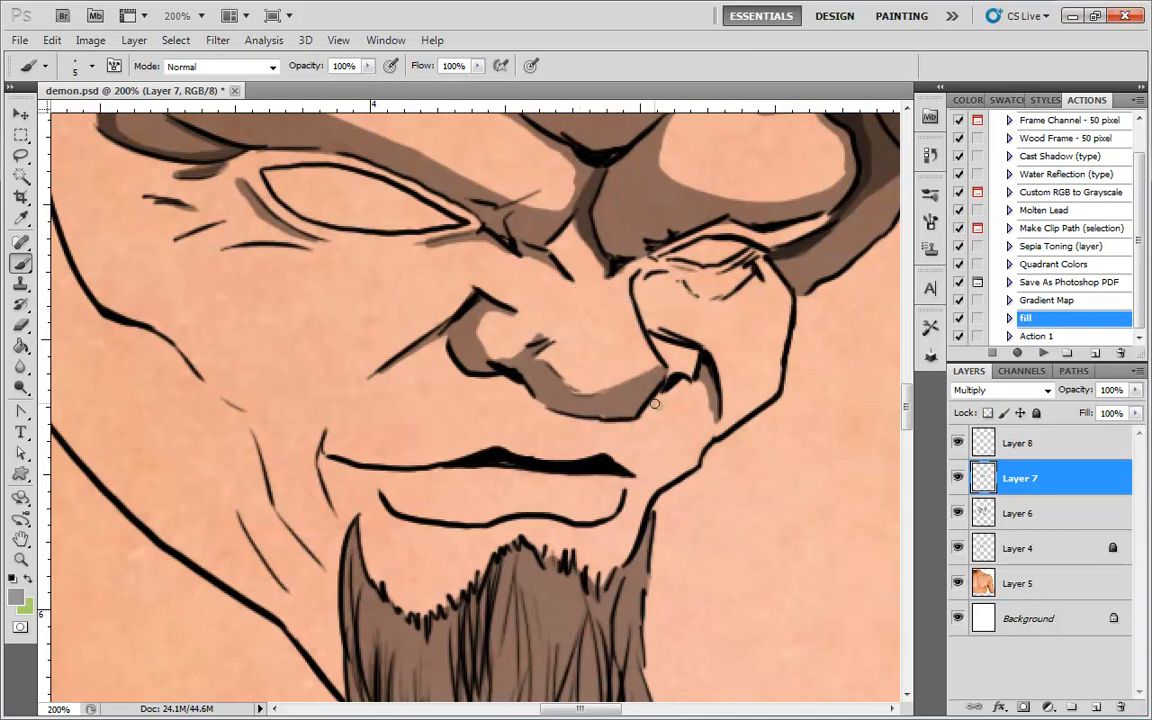
# Shade the nose bridge and the crease running from the nostril, plus the area around the smaller eye and its cheek edge
pyautogui.moveTo(567, 279)
pyautogui.mouseDown()
pyautogui.moveTo(543, 318)
pyautogui.moveTo(553, 272)
pyautogui.moveTo(558, 286)
pyautogui.moveTo(539, 255)
pyautogui.moveTo(551, 294)
pyautogui.moveTo(514, 263)
pyautogui.moveTo(509, 277)
pyautogui.moveTo(493, 266)
pyautogui.moveTo(503, 285)
pyautogui.moveTo(481, 271)
pyautogui.moveTo(564, 274)
pyautogui.moveTo(504, 279)
pyautogui.moveTo(491, 268)
pyautogui.moveTo(508, 283)
pyautogui.moveTo(505, 272)
pyautogui.moveTo(370, 371)
pyautogui.mouseUp()
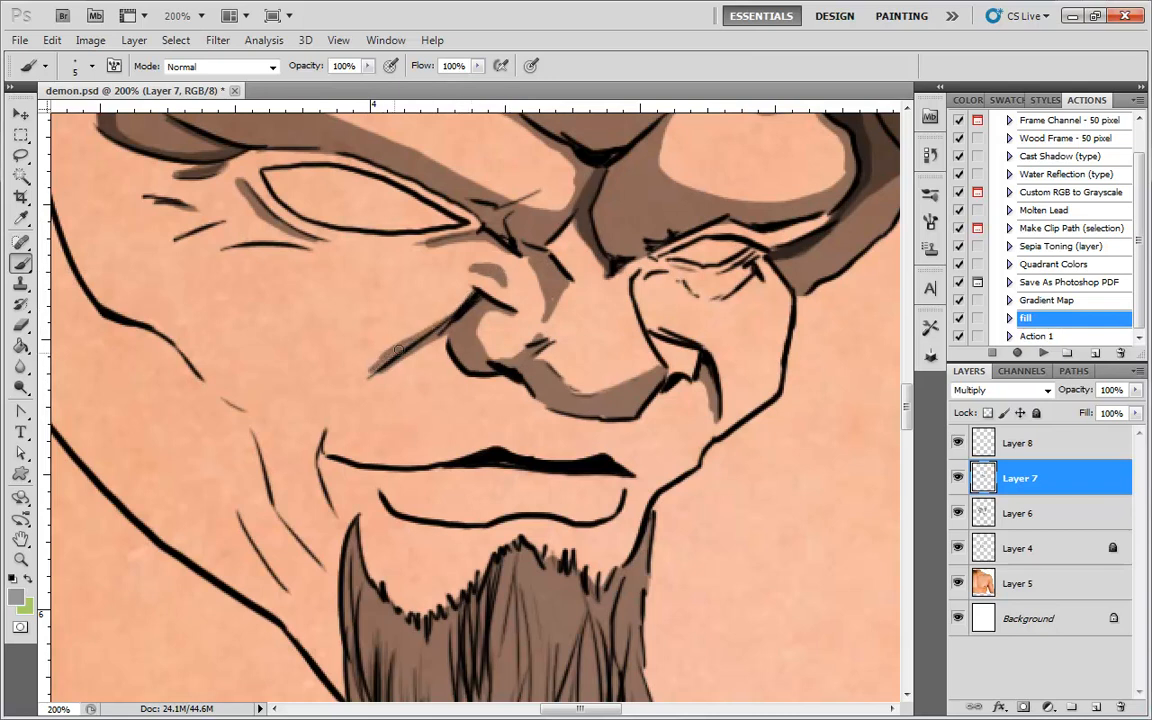
pyautogui.moveTo(732, 437)
pyautogui.mouseDown()
pyautogui.moveTo(722, 450)
pyautogui.moveTo(703, 348)
pyautogui.moveTo(675, 391)
pyautogui.mouseUp()
pyautogui.moveTo(601, 356)
pyautogui.mouseDown()
pyautogui.moveTo(576, 275)
pyautogui.moveTo(522, 285)
pyautogui.moveTo(548, 265)
pyautogui.moveTo(626, 300)
pyautogui.moveTo(662, 270)
pyautogui.moveTo(615, 292)
pyautogui.moveTo(620, 279)
pyautogui.moveTo(571, 275)
pyautogui.moveTo(620, 290)
pyautogui.moveTo(611, 295)
pyautogui.moveTo(667, 262)
pyautogui.moveTo(672, 275)
pyautogui.moveTo(605, 302)
pyautogui.moveTo(582, 284)
pyautogui.moveTo(553, 303)
pyautogui.moveTo(553, 280)
pyautogui.moveTo(557, 338)
pyautogui.mouseUp()
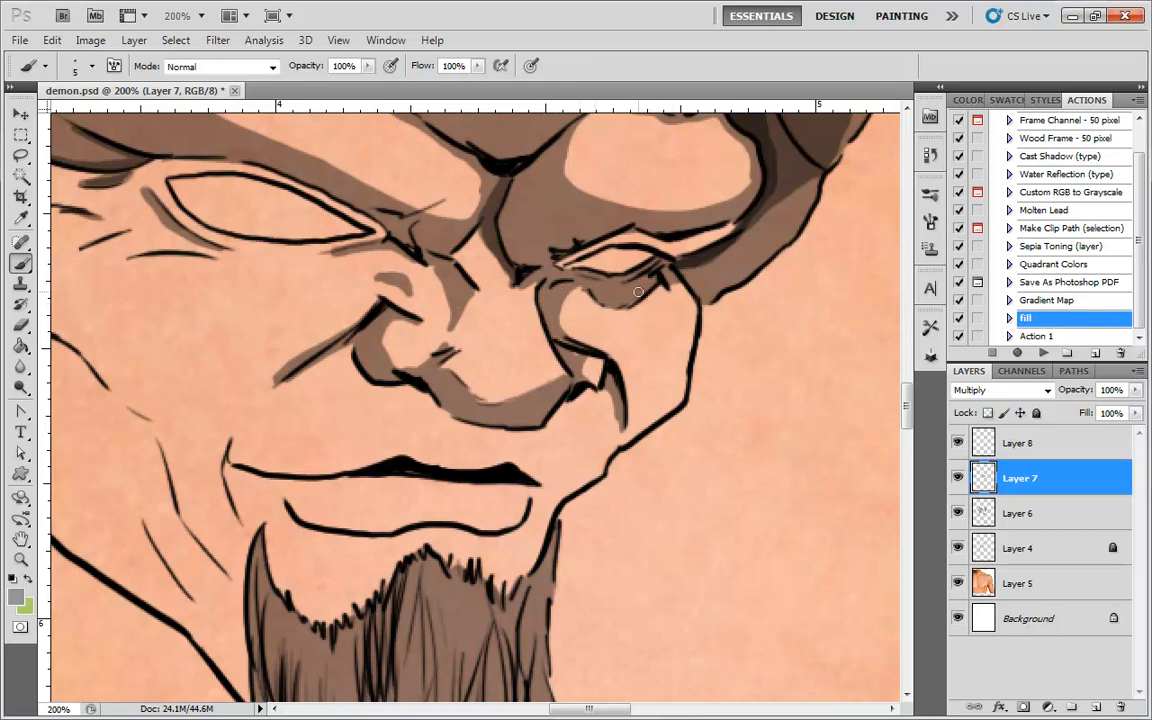
pyautogui.moveTo(573, 287)
pyautogui.mouseDown()
pyautogui.moveTo(660, 387)
pyautogui.moveTo(683, 378)
pyautogui.moveTo(684, 288)
pyautogui.moveTo(681, 394)
pyautogui.moveTo(627, 439)
pyautogui.moveTo(677, 391)
pyautogui.moveTo(633, 381)
pyautogui.moveTo(621, 365)
pyautogui.moveTo(628, 434)
pyautogui.moveTo(659, 392)
pyautogui.moveTo(639, 426)
pyautogui.mouseUp()
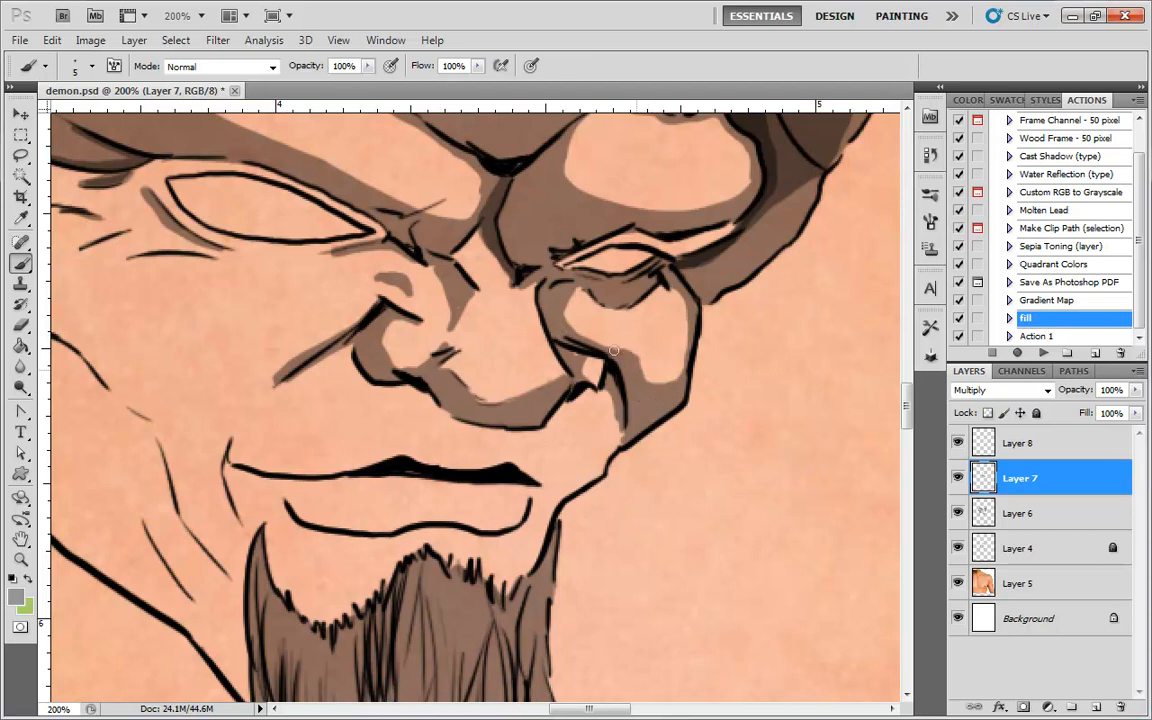
# Paint the cast shadow between the nose and upper lip, adding a darker tone beneath the nostril and nose on Layer 8
pyautogui.moveTo(622, 418)
pyautogui.mouseDown()
pyautogui.moveTo(670, 308)
pyautogui.moveTo(668, 354)
pyautogui.moveTo(478, 376)
pyautogui.moveTo(378, 346)
pyautogui.moveTo(396, 322)
pyautogui.moveTo(398, 341)
pyautogui.moveTo(362, 305)
pyautogui.moveTo(528, 337)
pyautogui.moveTo(420, 328)
pyautogui.moveTo(566, 370)
pyautogui.moveTo(462, 377)
pyautogui.moveTo(536, 346)
pyautogui.moveTo(504, 372)
pyautogui.moveTo(633, 380)
pyautogui.moveTo(677, 335)
pyautogui.moveTo(522, 356)
pyautogui.moveTo(452, 326)
pyautogui.moveTo(434, 303)
pyautogui.moveTo(393, 322)
pyautogui.moveTo(400, 290)
pyautogui.moveTo(458, 314)
pyautogui.moveTo(529, 374)
pyautogui.mouseUp()
pyautogui.click(1018, 439)
pyautogui.moveTo(464, 314)
pyautogui.mouseDown()
pyautogui.moveTo(486, 342)
pyautogui.moveTo(558, 348)
pyautogui.moveTo(547, 368)
pyautogui.mouseUp()
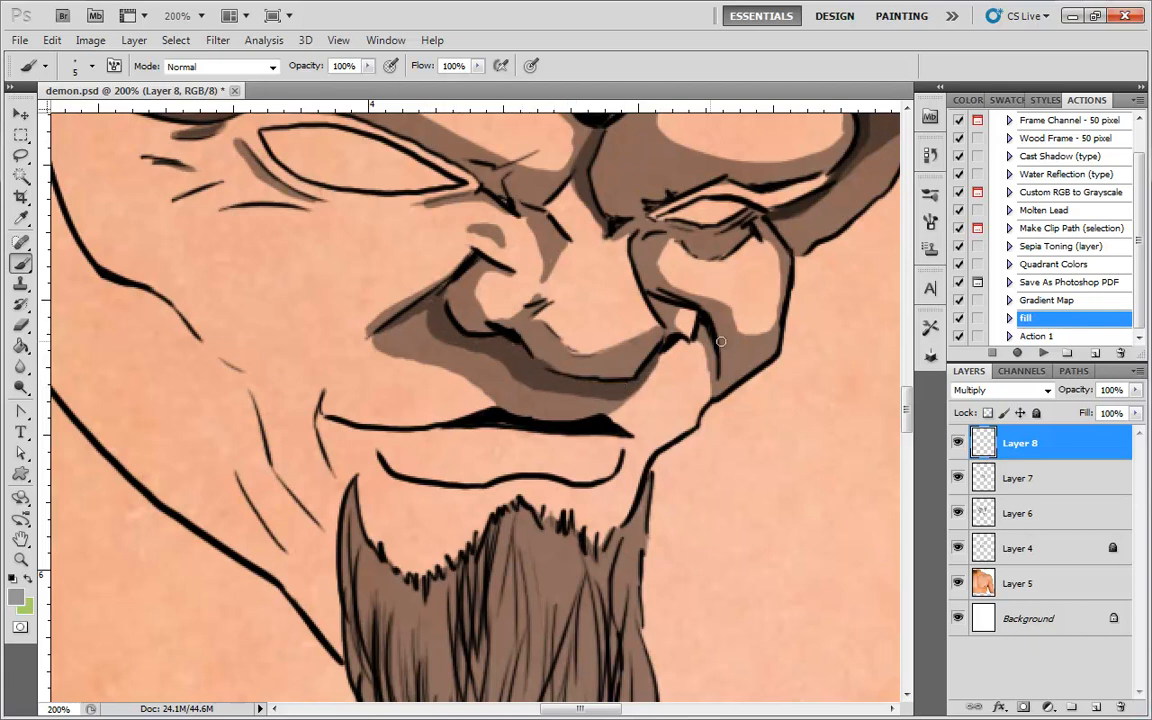
pyautogui.hotkey('ctrl', '-')
pyautogui.hotkey('ctrl', '-')
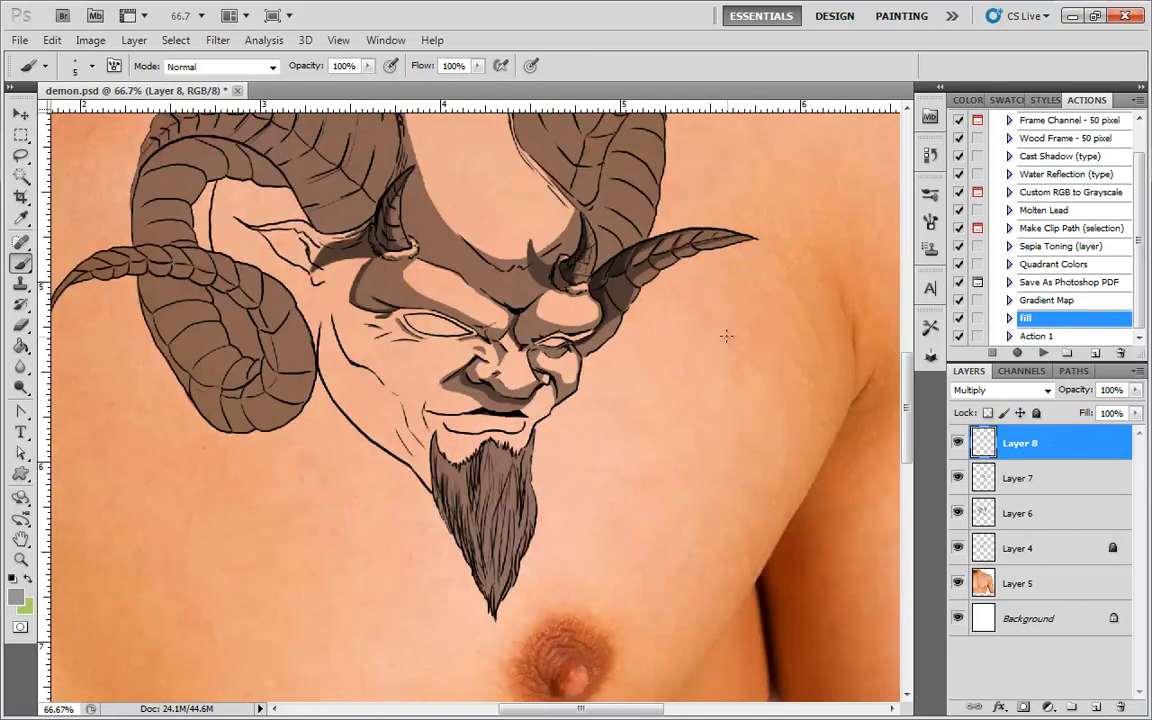
# Choose a soft round brush with 0% hardness at 20 px and soften the dark shadow under the nose and nostril
pyautogui.hotkey('ctrl', '+')
pyautogui.hotkey('ctrl', '+')
pyautogui.rightClick(595, 367)
pyautogui.click(735, 474)
pyautogui.click(648, 403)
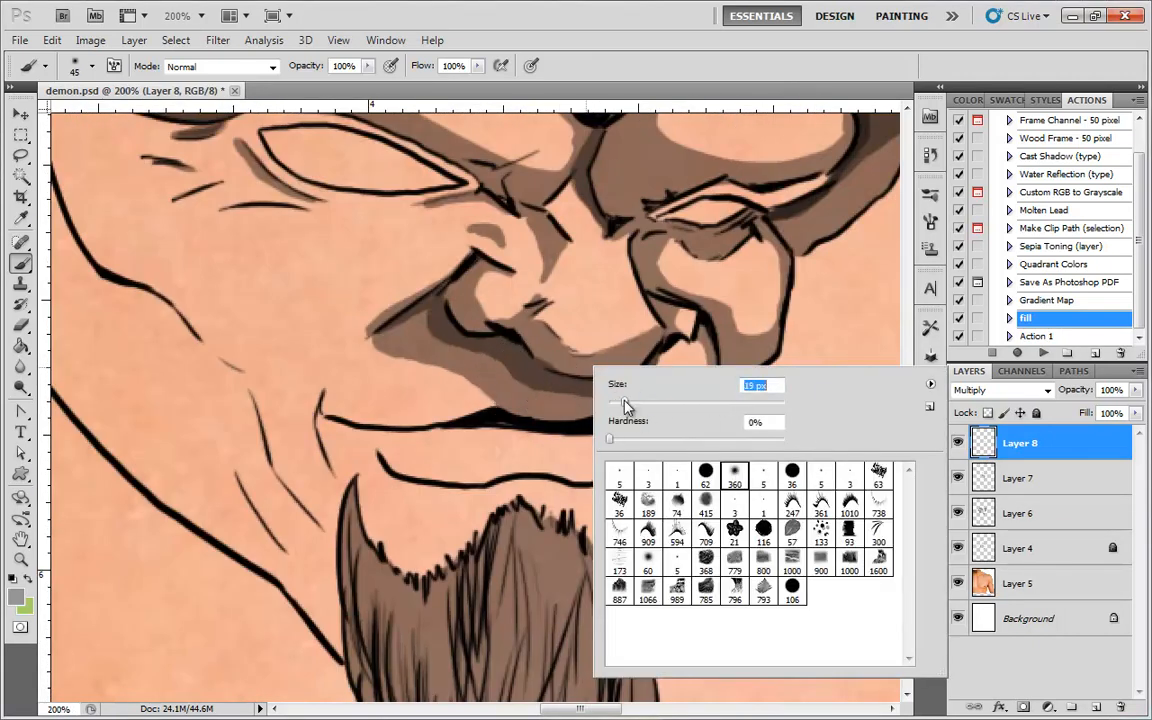
pyautogui.click(627, 403)
pyautogui.click(547, 391)
pyautogui.moveTo(547, 391)
pyautogui.mouseDown()
pyautogui.moveTo(612, 386)
pyautogui.moveTo(532, 381)
pyautogui.moveTo(427, 313)
pyautogui.moveTo(545, 383)
pyautogui.moveTo(512, 381)
pyautogui.moveTo(442, 343)
pyautogui.mouseUp()
pyautogui.moveTo(466, 270)
pyautogui.mouseDown()
pyautogui.moveTo(494, 352)
pyautogui.moveTo(573, 380)
pyautogui.moveTo(636, 357)
pyautogui.mouseUp()
pyautogui.moveTo(664, 304)
pyautogui.mouseDown()
pyautogui.moveTo(657, 231)
pyautogui.moveTo(655, 287)
pyautogui.mouseUp()
# Softly darken the inner brow above the smaller eye and the outer end of the brow above the larger eye
pyautogui.moveTo(645, 229); pyautogui.dragTo(643, 344)
pyautogui.moveTo(608, 313)
pyautogui.mouseDown()
pyautogui.moveTo(627, 221)
pyautogui.moveTo(600, 293)
pyautogui.moveTo(657, 318)
pyautogui.mouseUp()
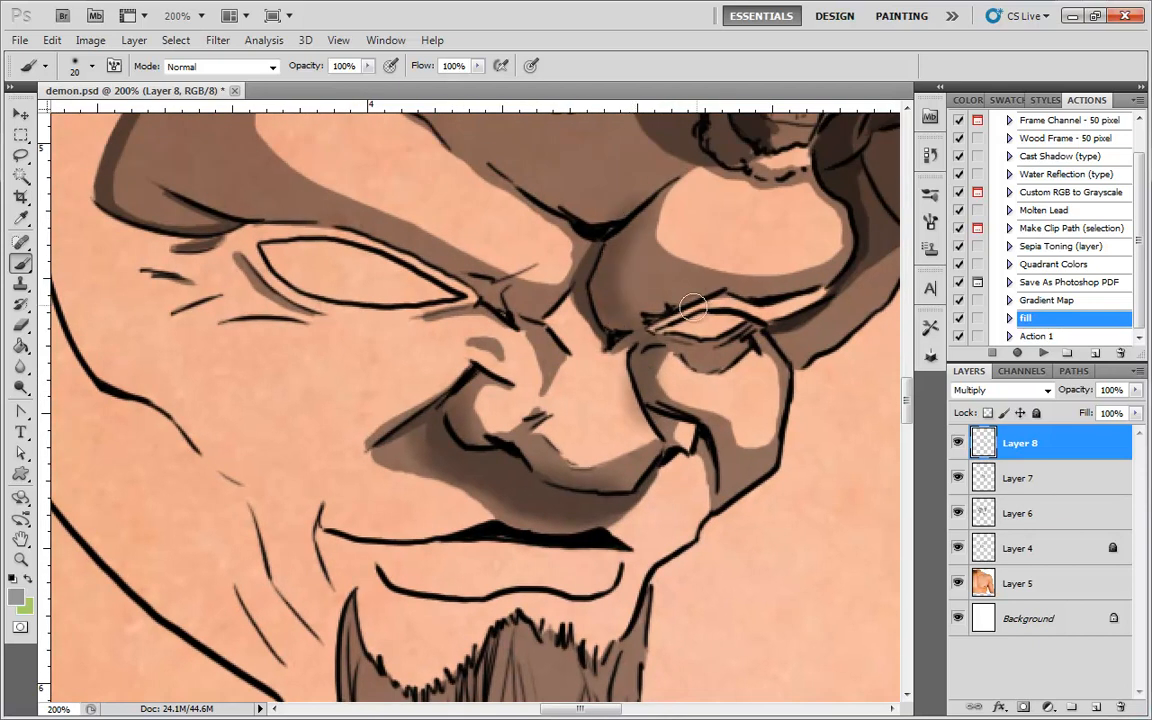
pyautogui.moveTo(247, 218); pyautogui.dragTo(381, 337)
pyautogui.moveTo(288, 223)
pyautogui.mouseDown()
pyautogui.moveTo(312, 197)
pyautogui.moveTo(309, 302)
pyautogui.moveTo(378, 331)
pyautogui.moveTo(261, 271)
pyautogui.moveTo(254, 324)
pyautogui.moveTo(310, 344)
pyautogui.moveTo(271, 315)
pyautogui.moveTo(341, 326)
pyautogui.moveTo(337, 342)
pyautogui.moveTo(278, 278)
pyautogui.moveTo(278, 234)
pyautogui.moveTo(378, 347)
pyautogui.mouseUp()
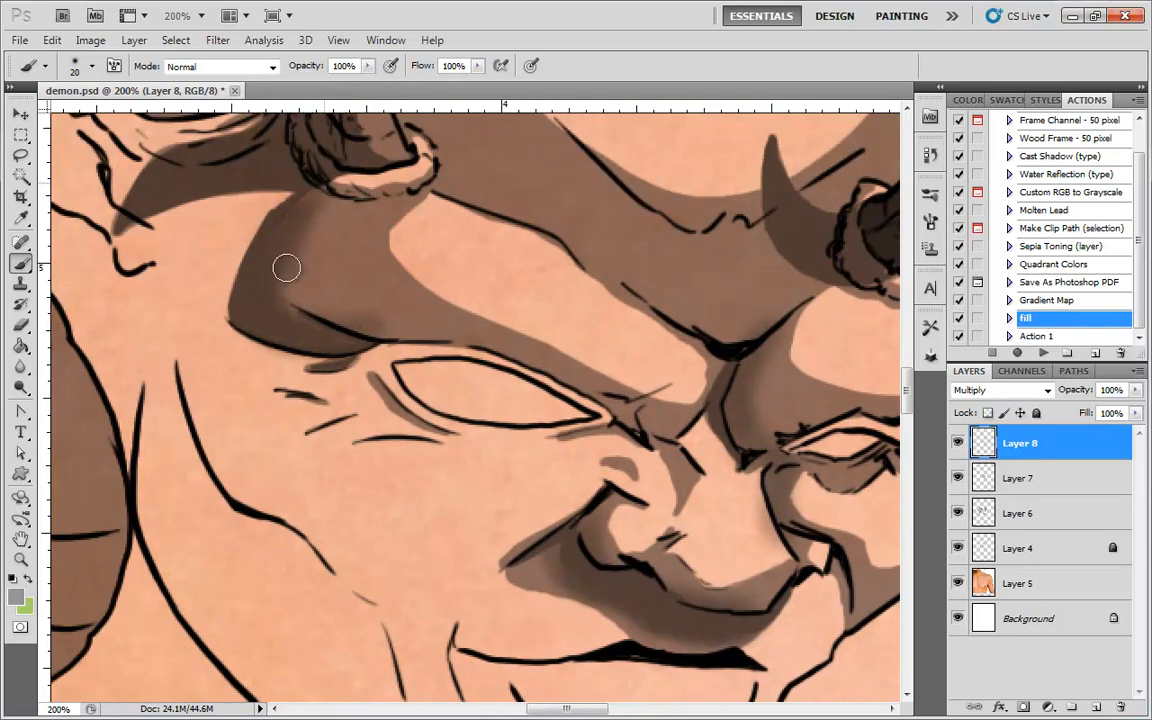
pyautogui.hotkey('ctrl', '-')
pyautogui.hotkey('ctrl', '-')
pyautogui.moveTo(665, 475); pyautogui.dragTo(592, 409)
pyautogui.hotkey('ctrl', '+')
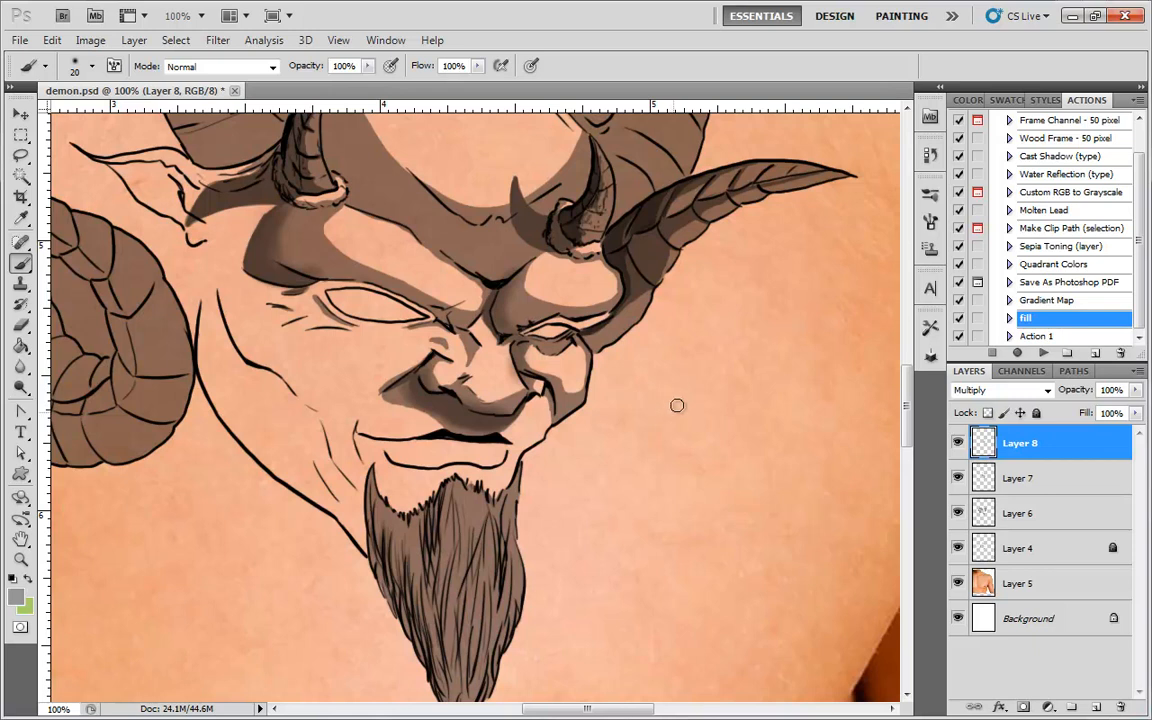
# Try soft grey brush strokes on the bare skin beside the face, and undo them
pyautogui.moveTo(715, 445)
pyautogui.mouseDown()
pyautogui.moveTo(687, 465)
pyautogui.moveTo(707, 417)
pyautogui.moveTo(674, 381)
pyautogui.moveTo(738, 483)
pyautogui.mouseUp()
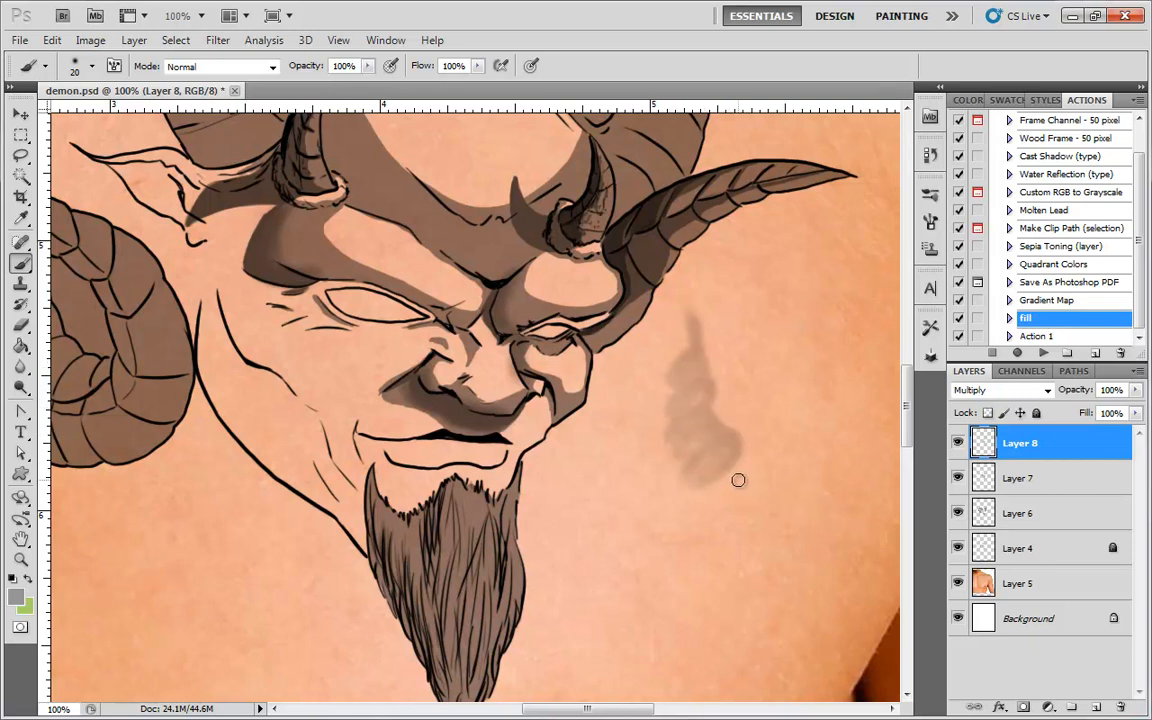
pyautogui.hotkey('ctrl', 'z')
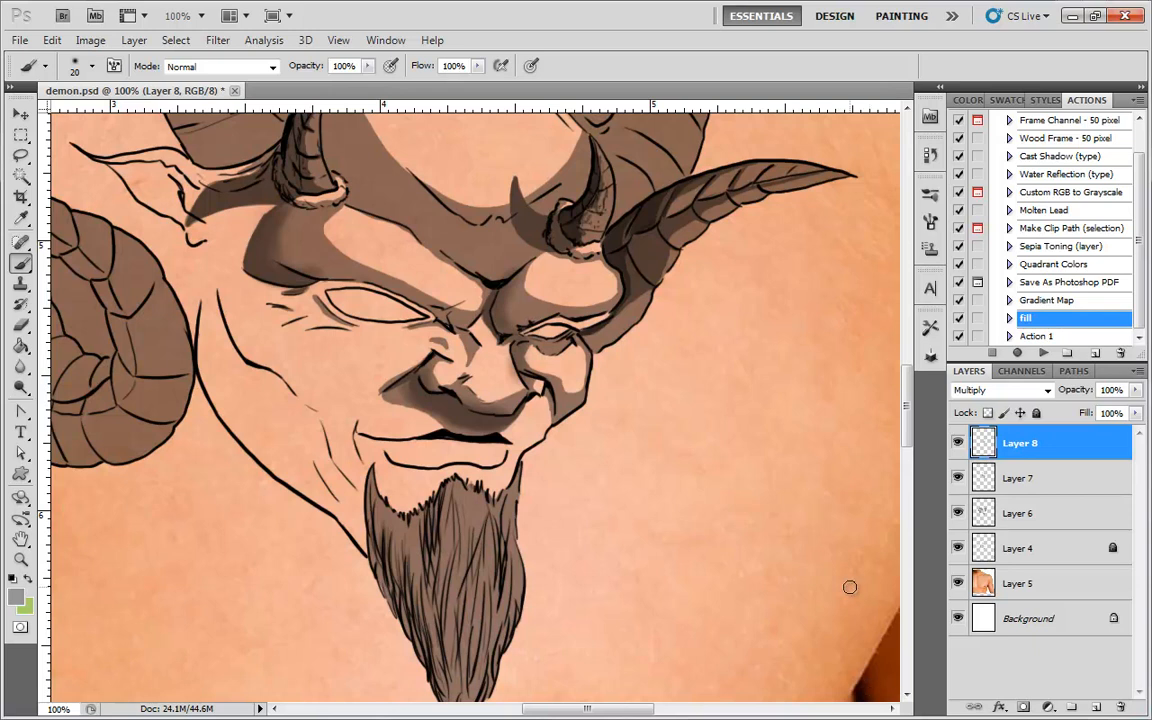
pyautogui.hotkey('ctrl', '-')
pyautogui.hotkey('ctrl', '-')
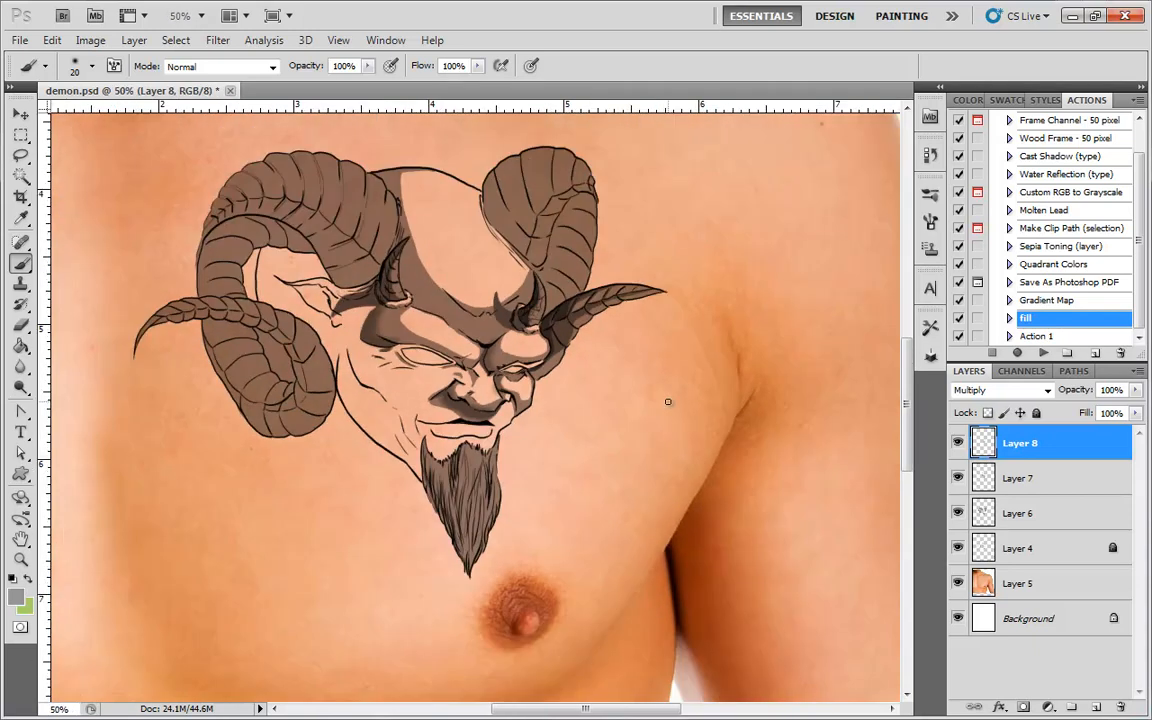